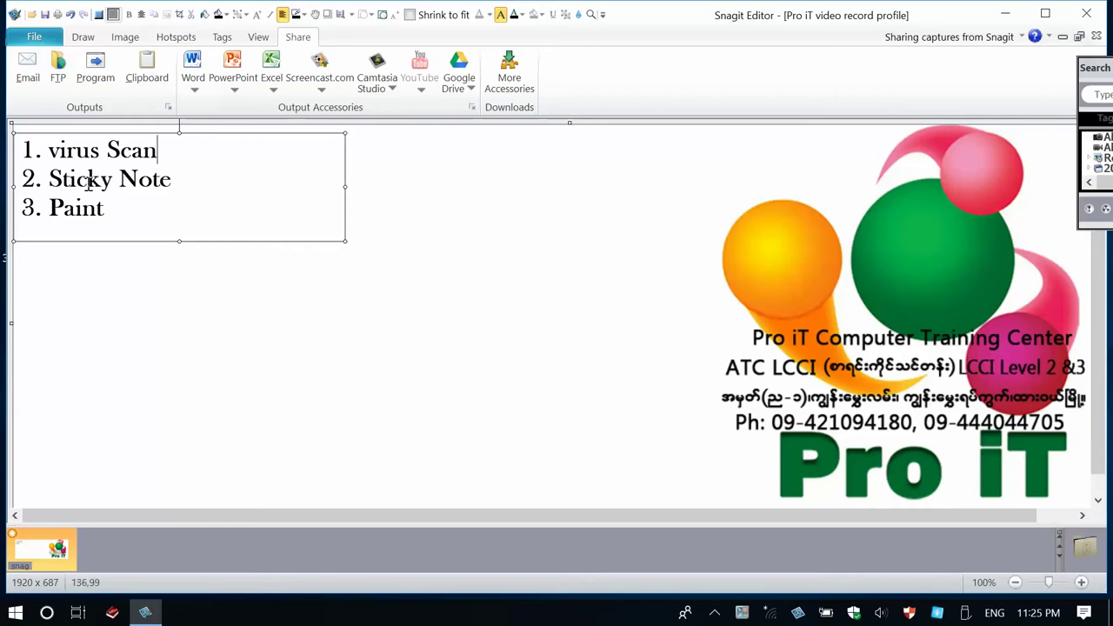
- Highlight the Sticky Note, Paint and virus Scan topics in the text list, and minimise the editor window
drag(50, 178, 169, 177)
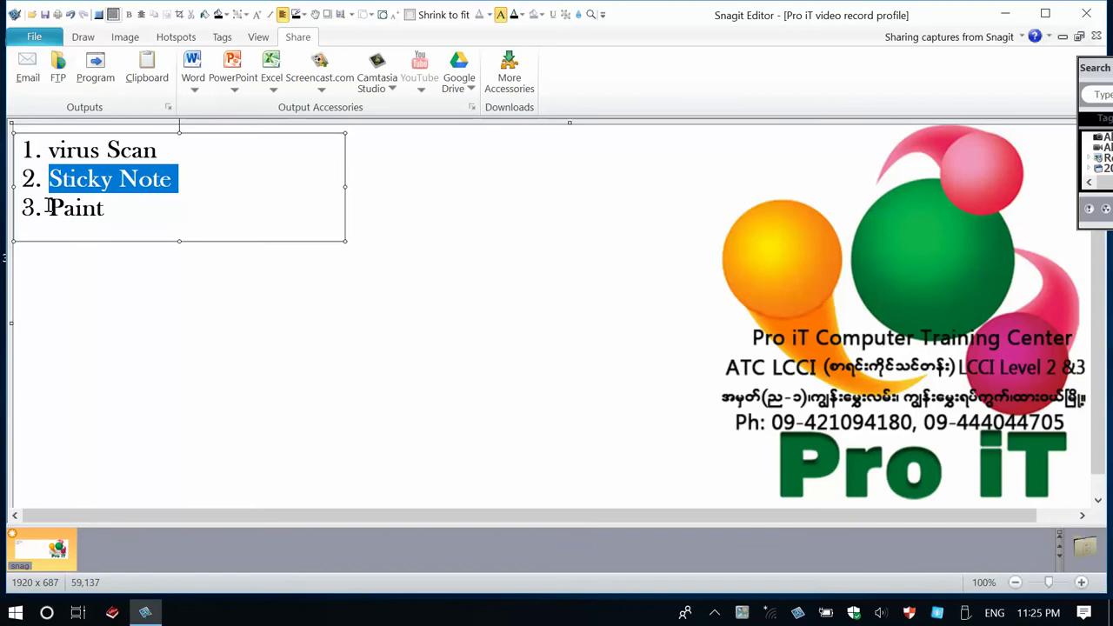
drag(50, 207, 101, 213)
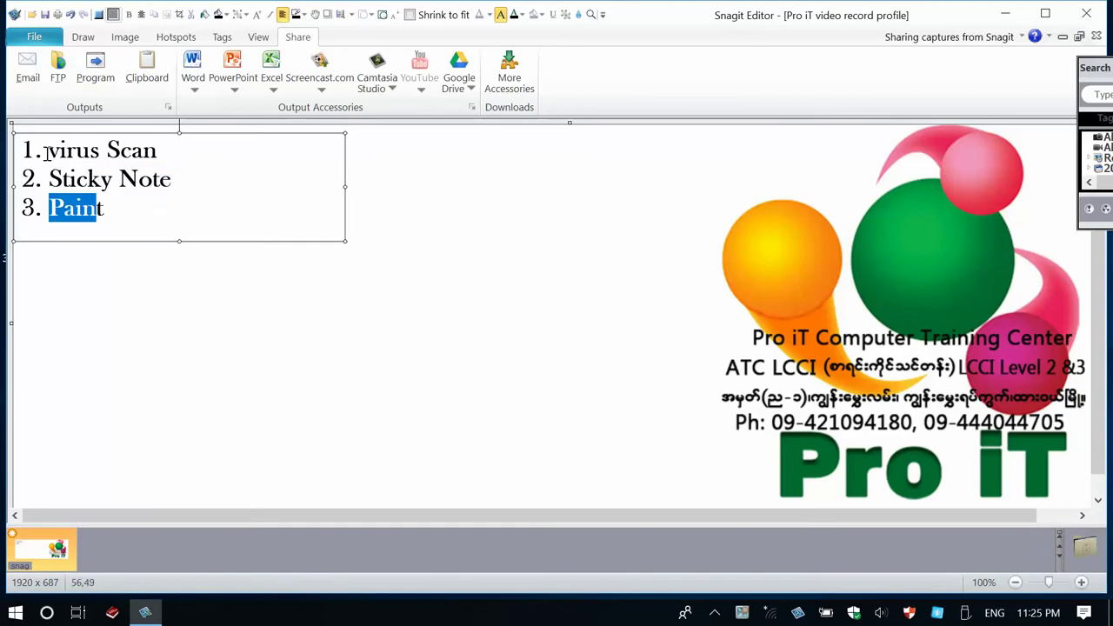
mouse_move(46, 152)
mouse_down()
mouse_move(156, 149)
mouse_move(165, 176)
mouse_move(166, 159)
mouse_move(57, 157)
mouse_up()
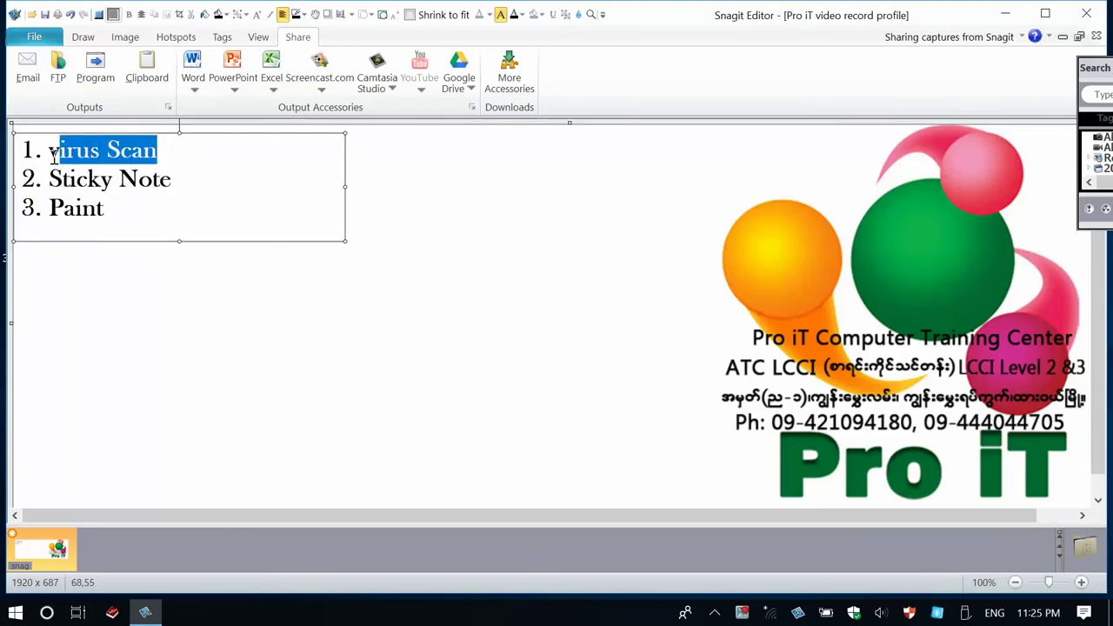
click(1007, 12)
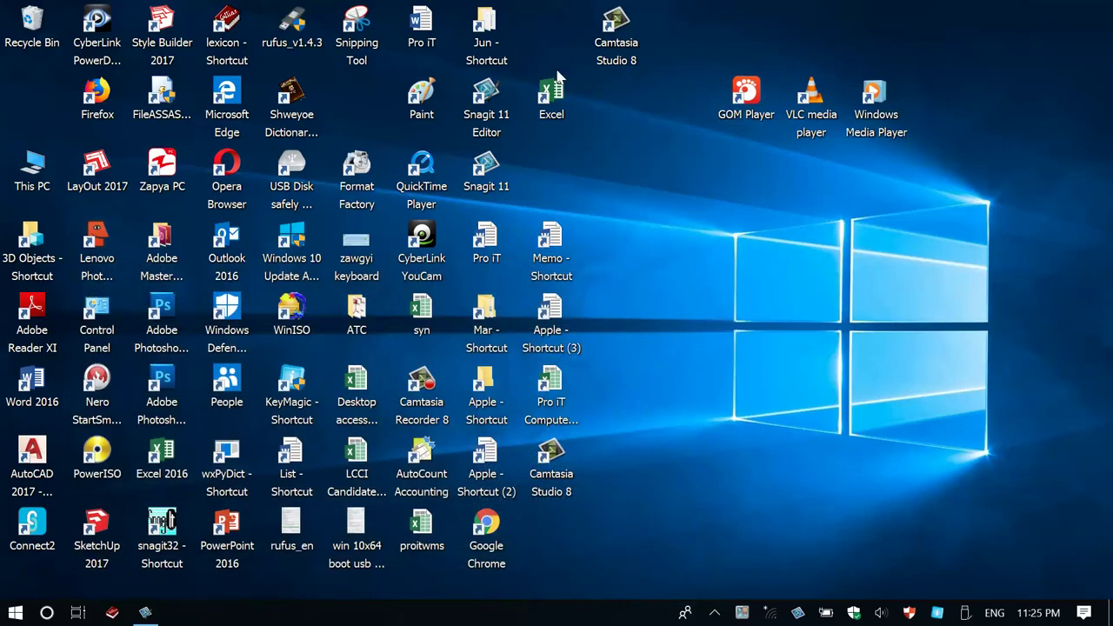
- Open This PC, run a Windows Defender scan on USB Drive (F:), and bring the scan window back into view
double_click(34, 169)
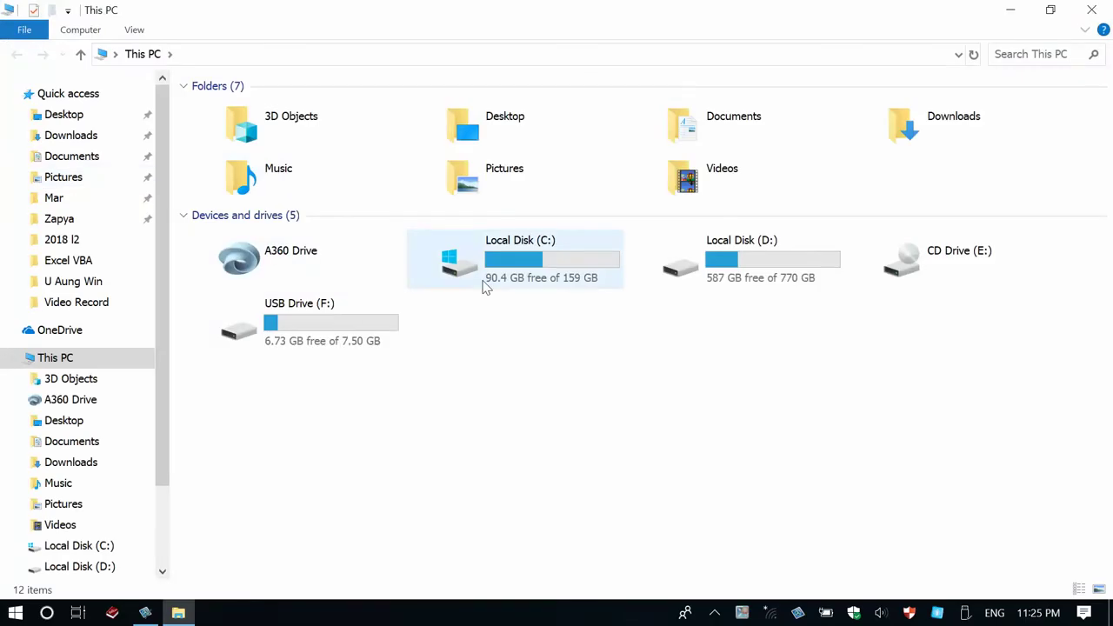
click(319, 324)
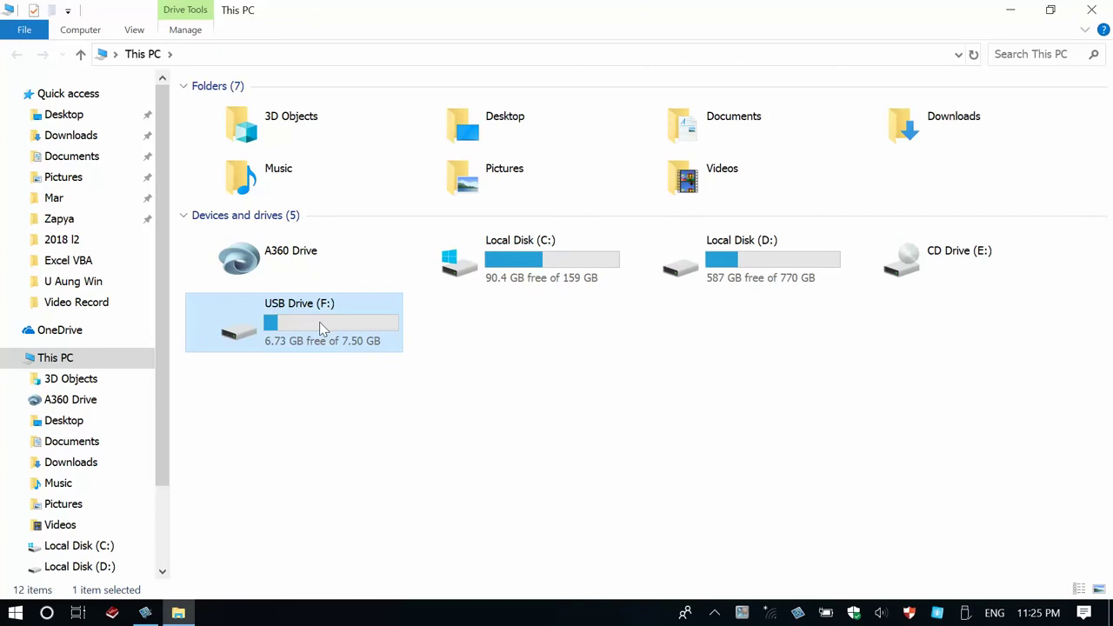
right_click(319, 324)
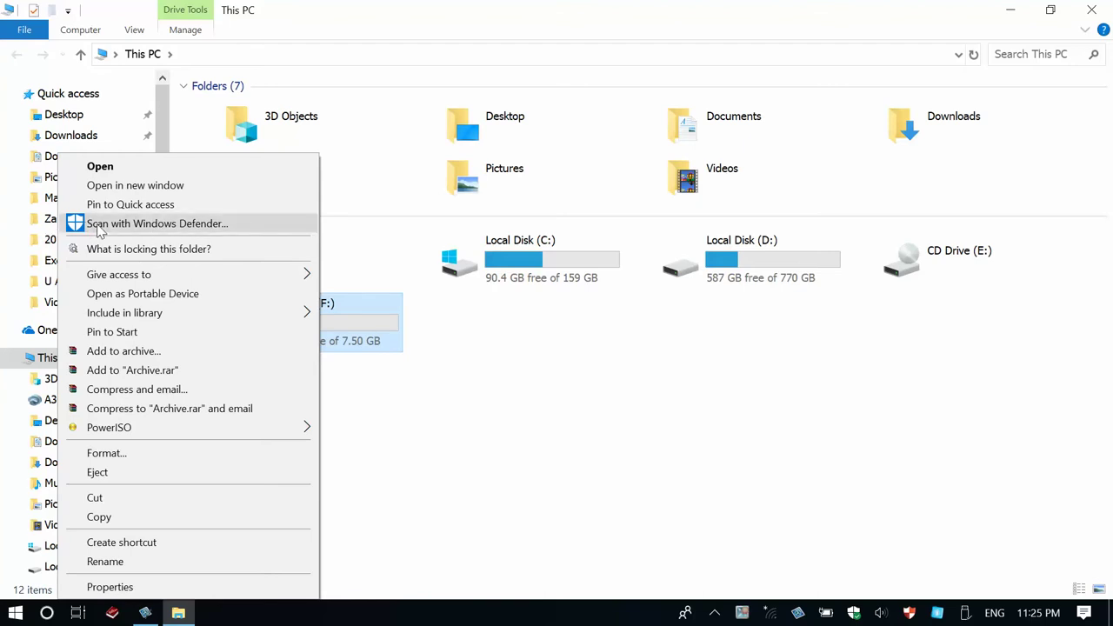
click(138, 228)
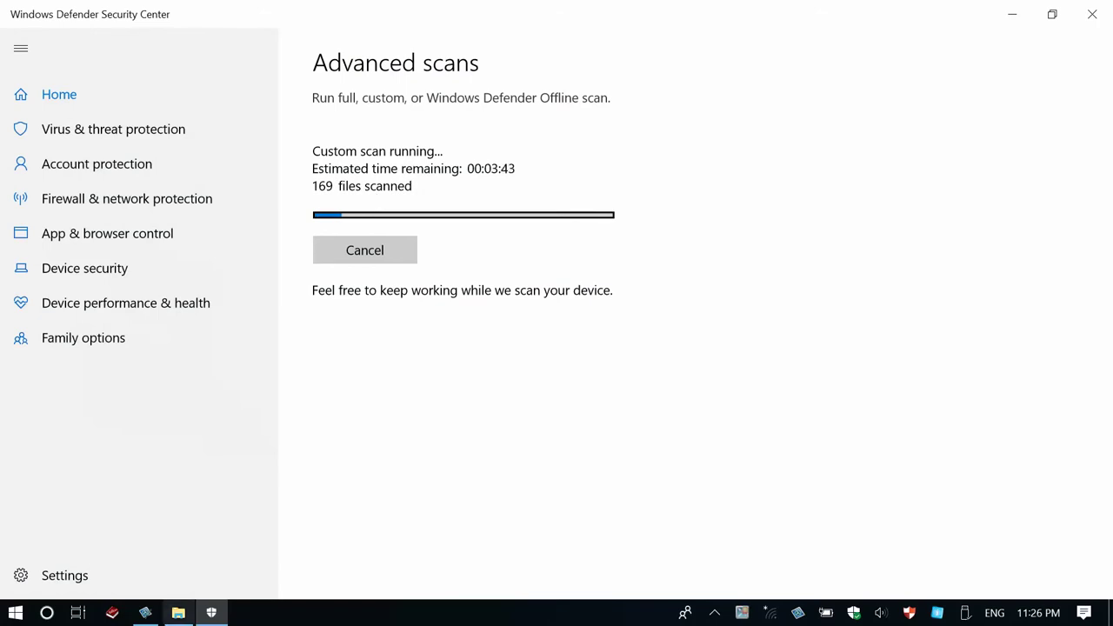
click(176, 613)
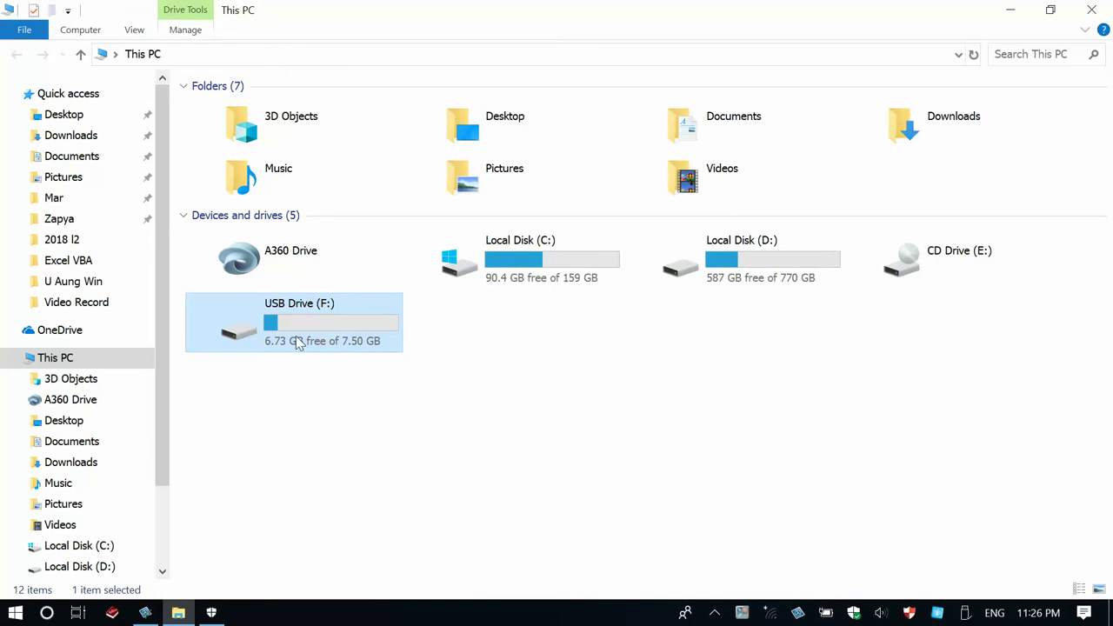
click(212, 614)
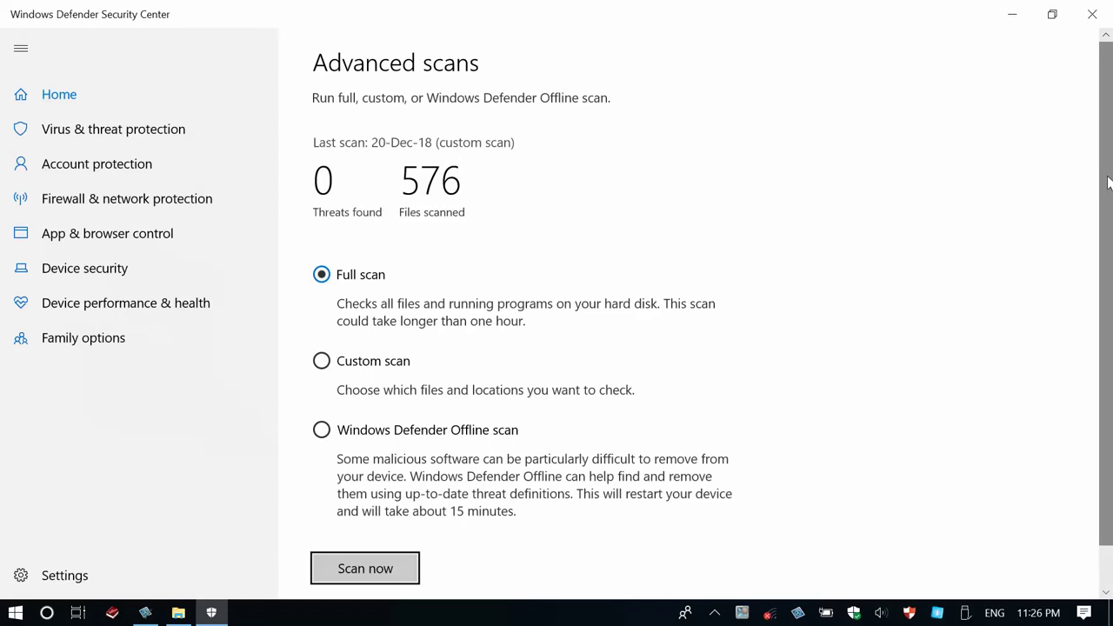
- Review the Full scan and Custom scan options, leave Full scan selected, and close Windows Defender Security Center
drag(1108, 182, 1103, 97)
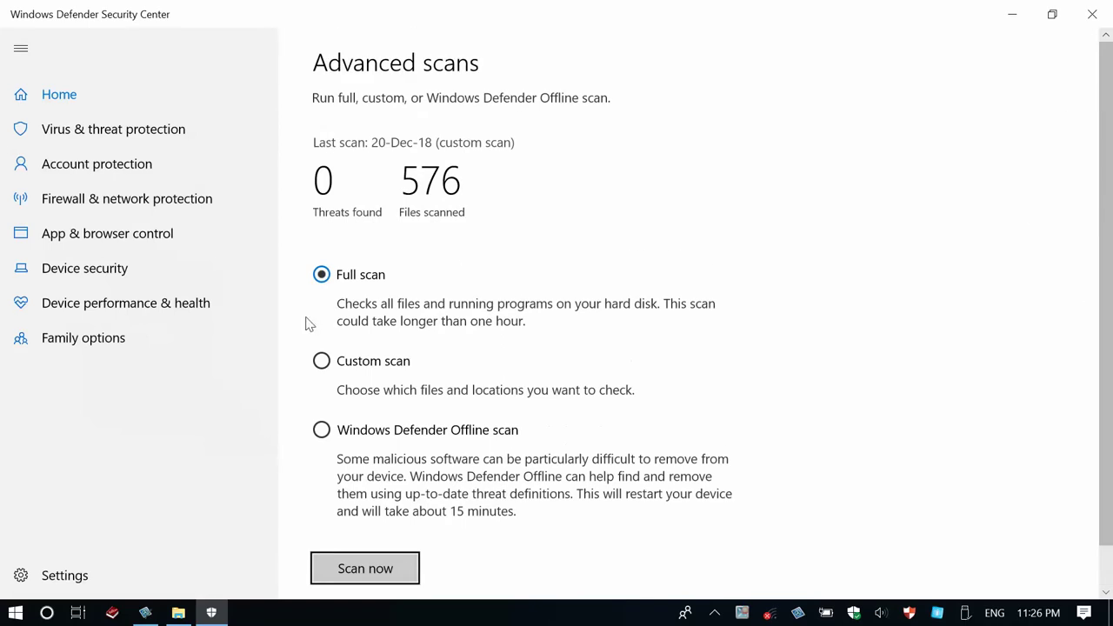
click(329, 370)
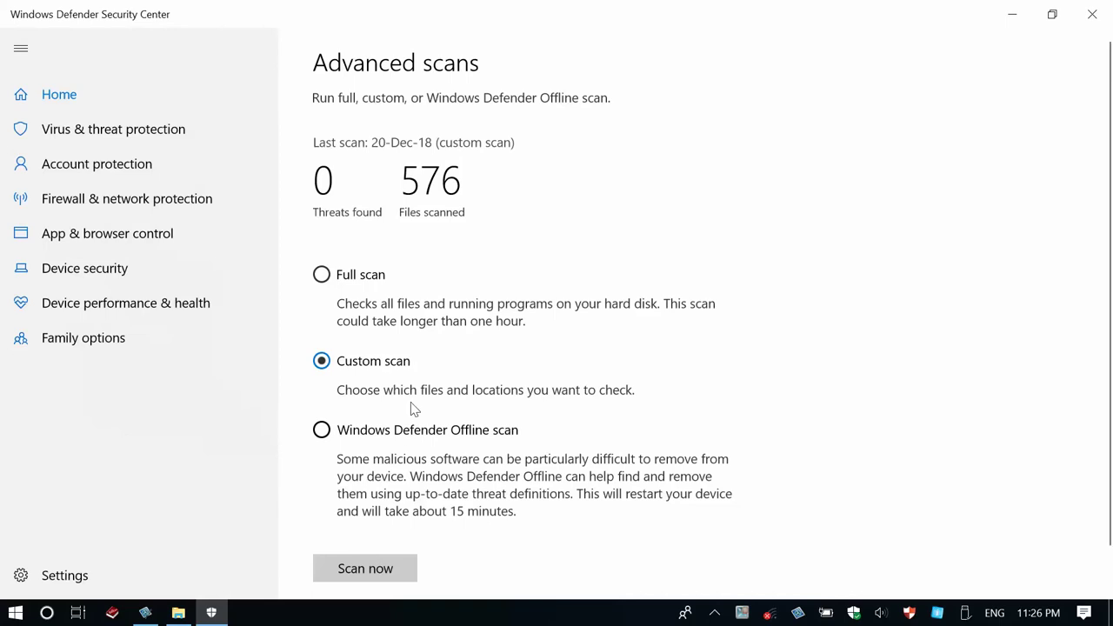
click(320, 276)
click(1093, 19)
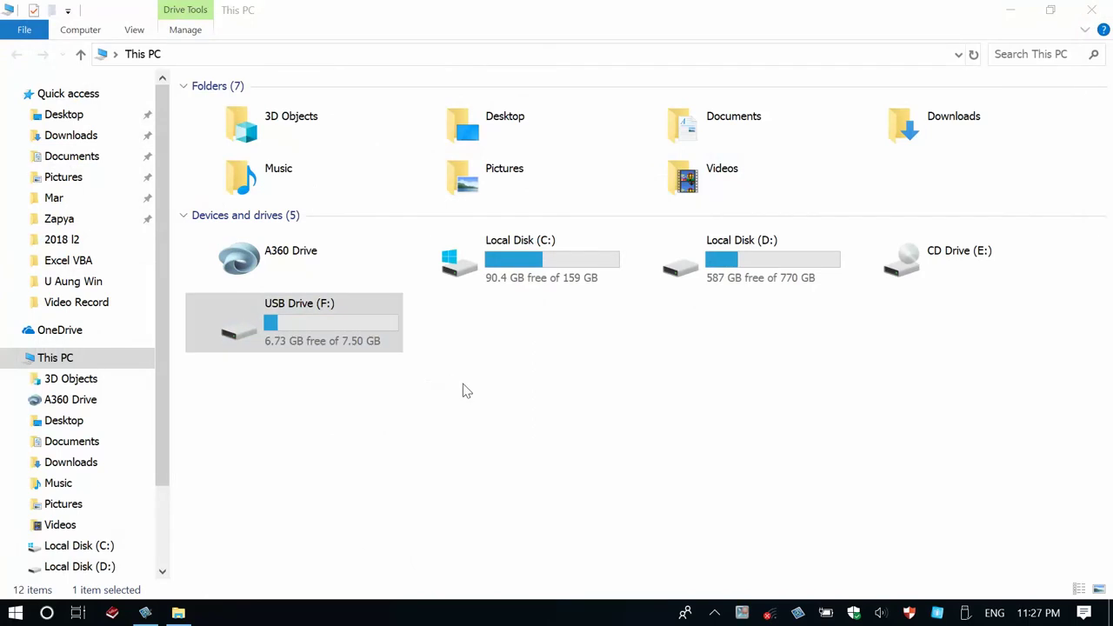
- Revisit the topic list in Snagit Editor, minimise it, and close the This PC window
click(156, 614)
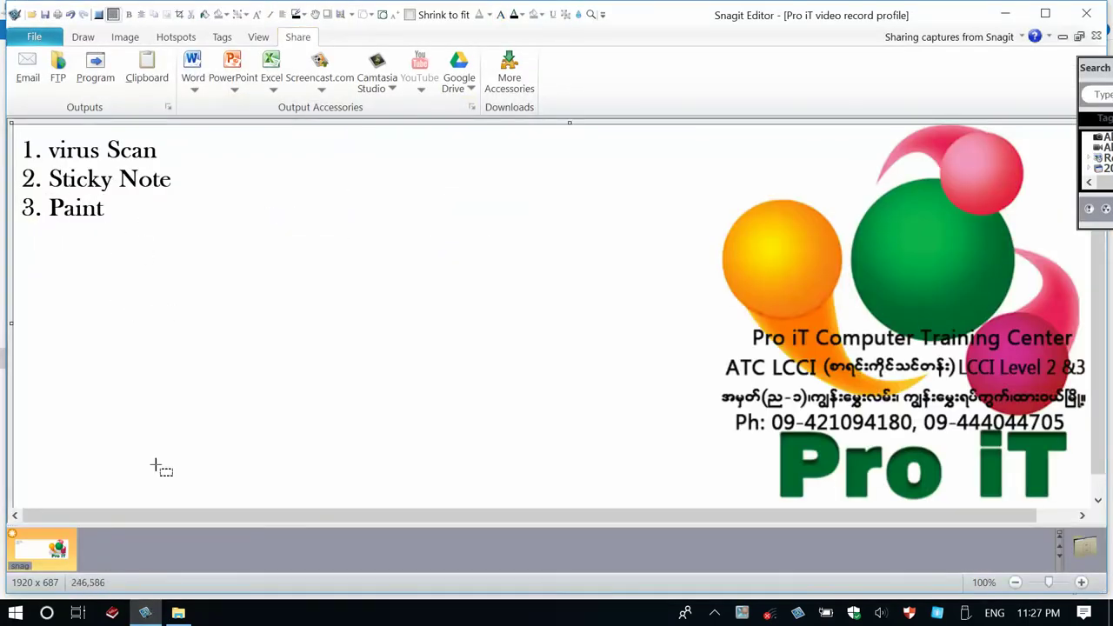
scroll(154, 464, up, 1)
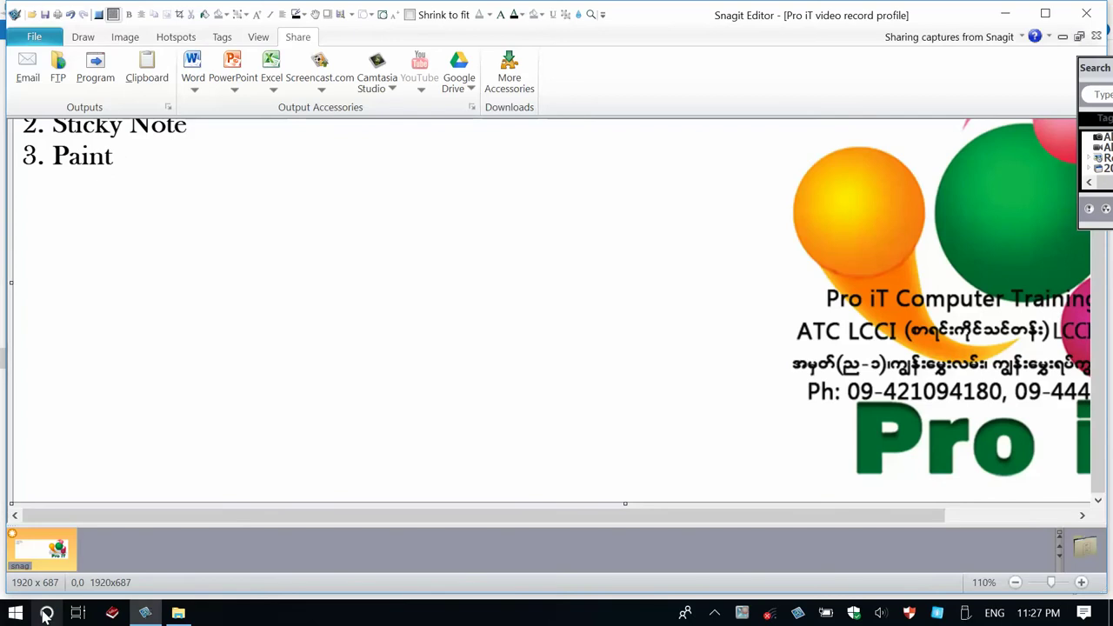
click(1007, 13)
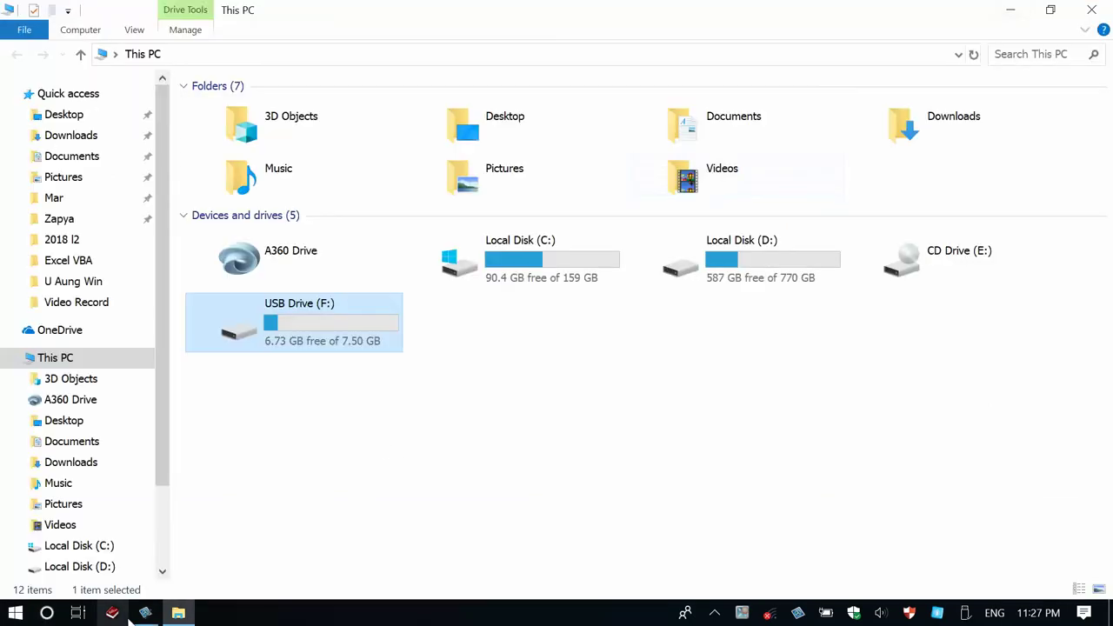
click(1092, 9)
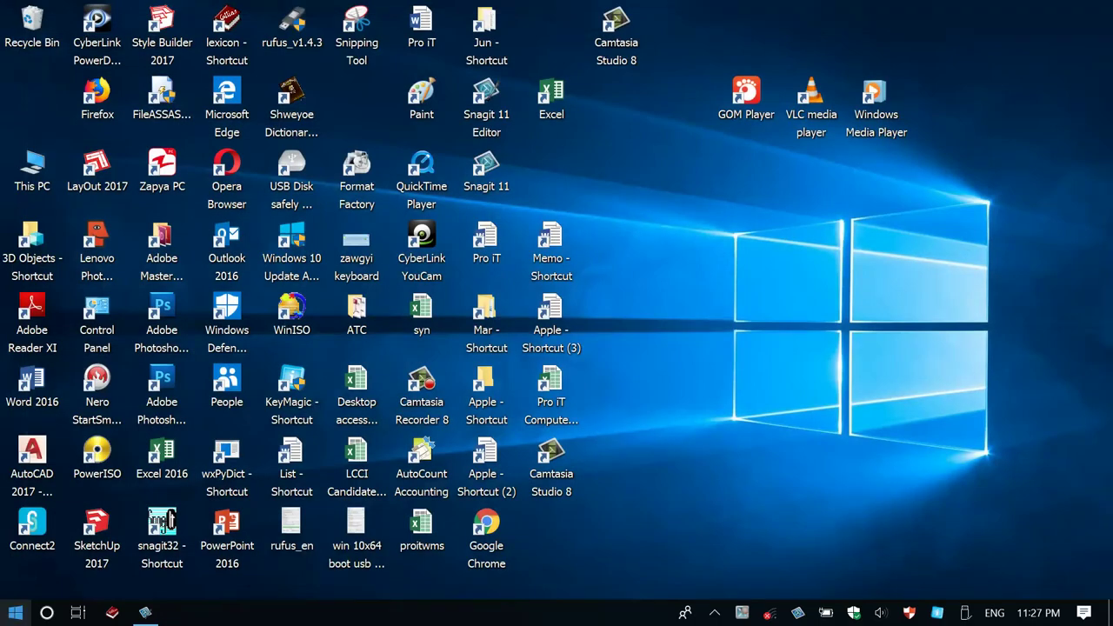
- Search Windows for "stik", launch Sticky Notes and bring its existing note into view on the desktop
click(47, 613)
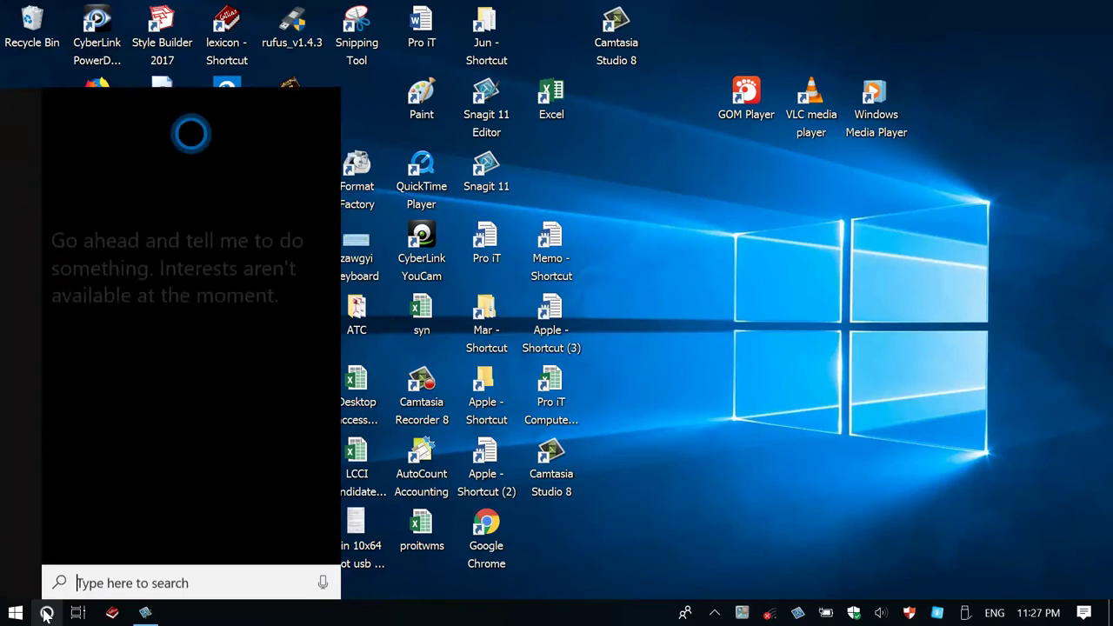
text(stik)
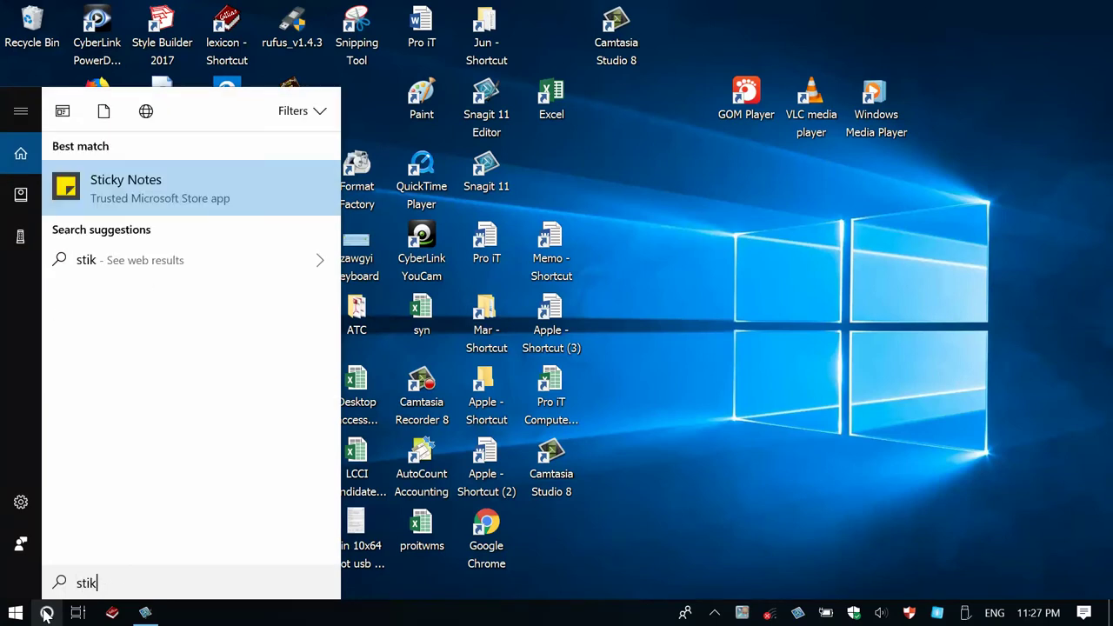
click(122, 193)
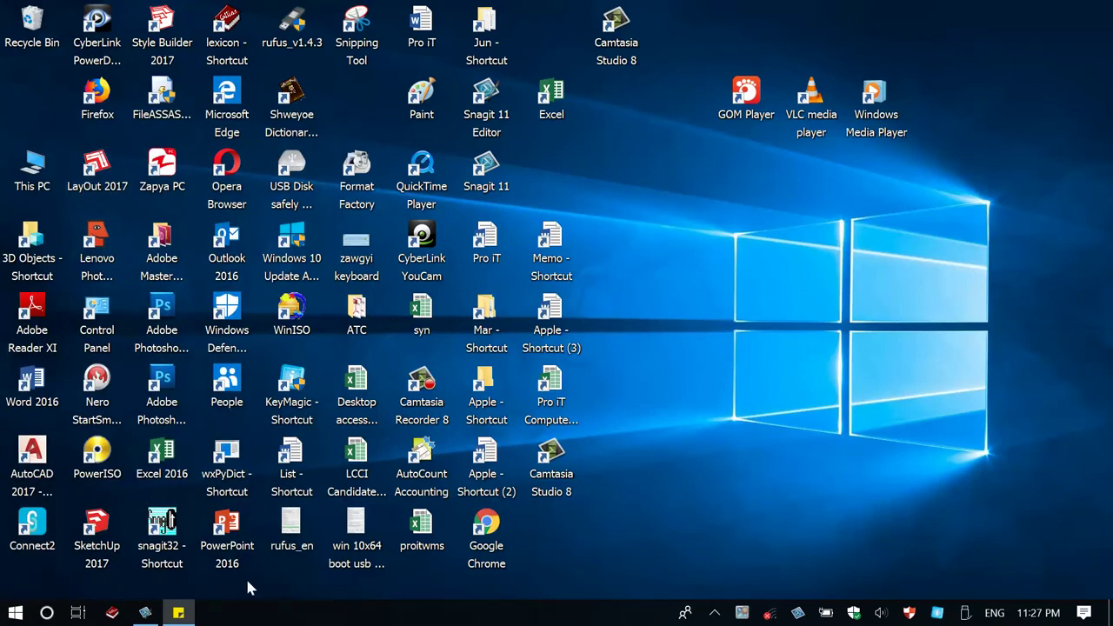
mouse_move(180, 615)
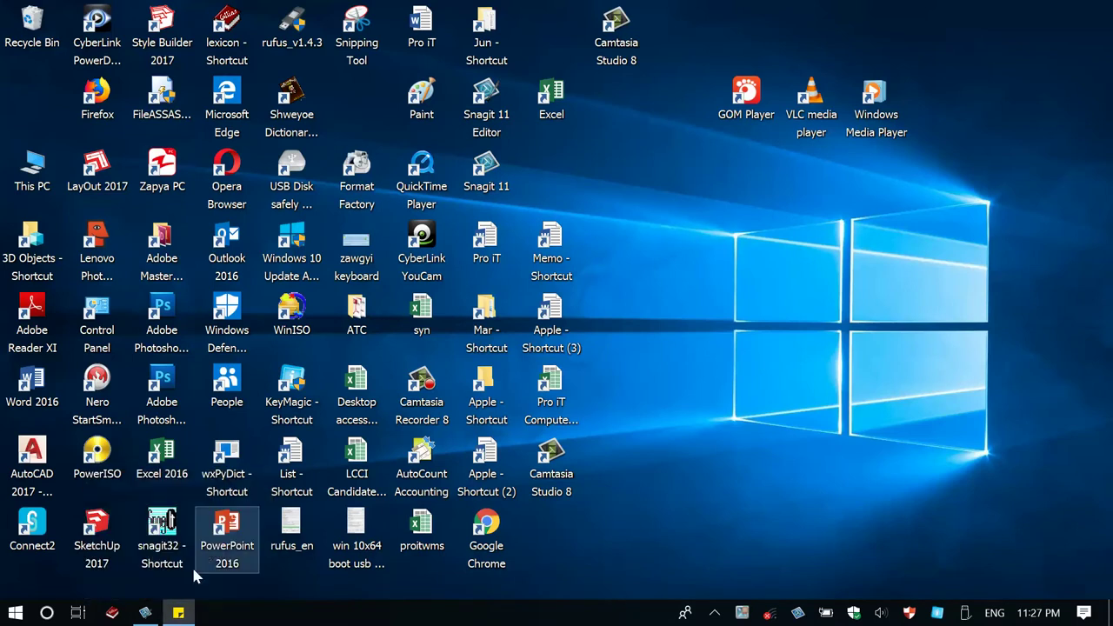
click(178, 615)
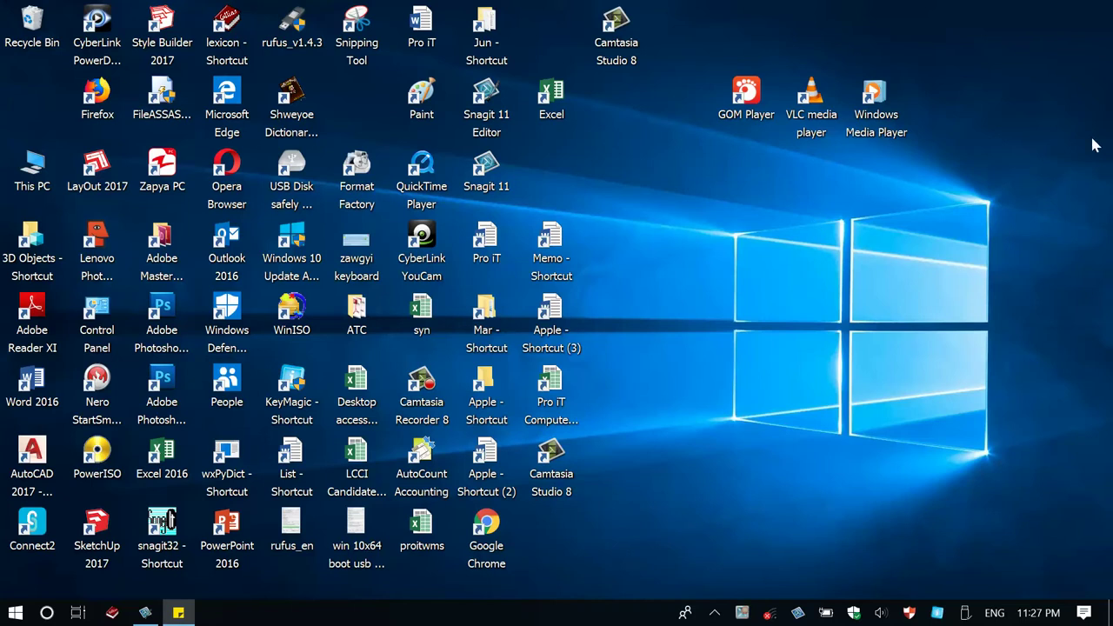
click(179, 613)
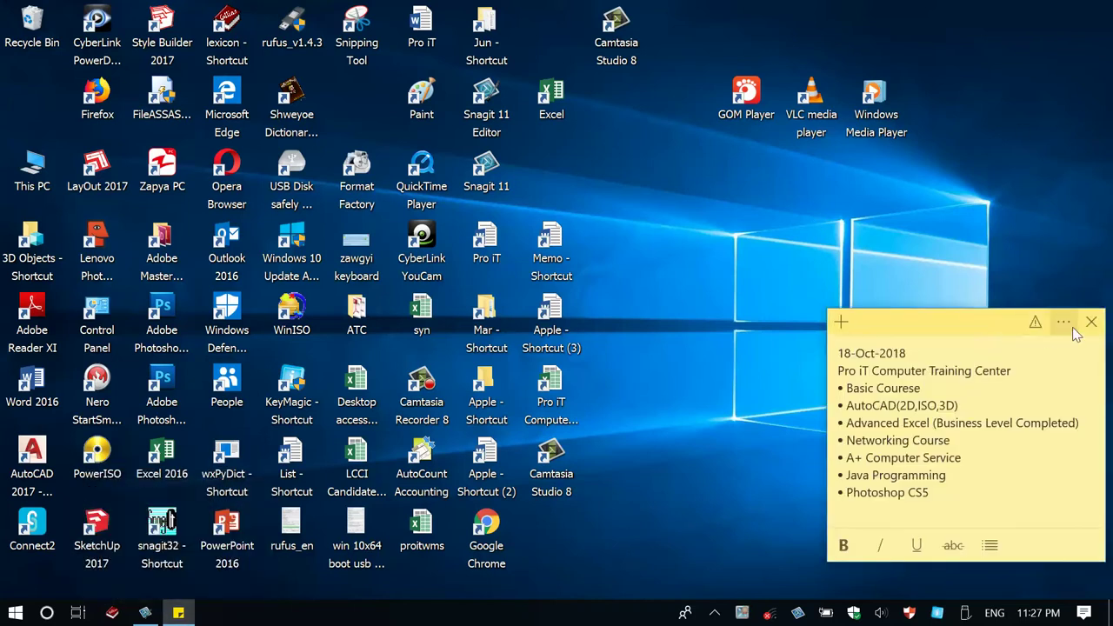
- Add a new sticky note and try bullet formatting on its empty first line
click(844, 325)
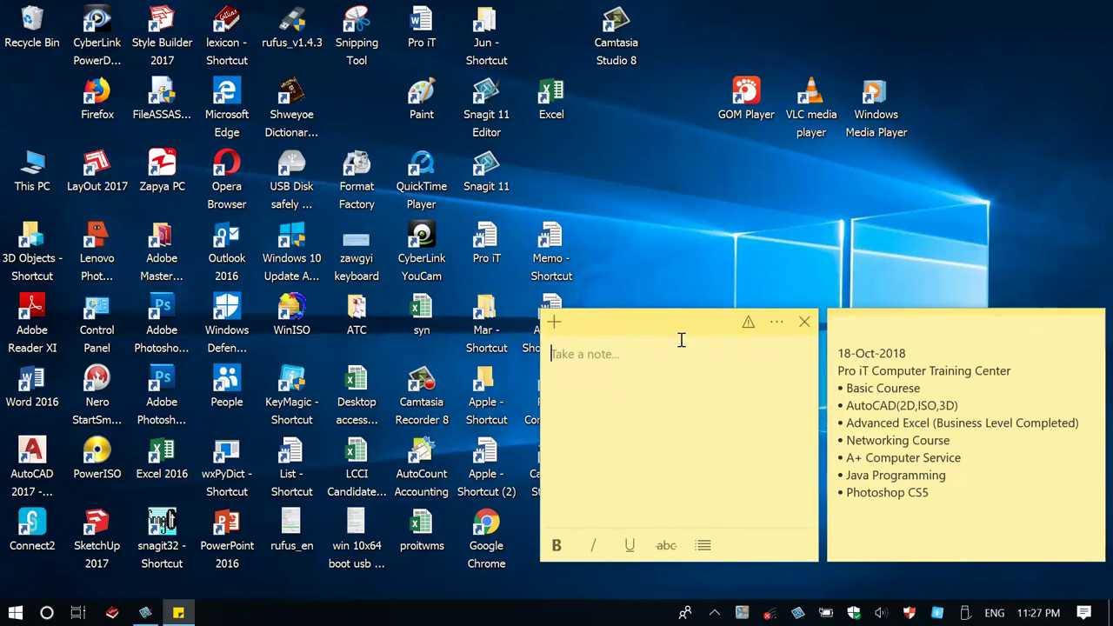
right_click(684, 342)
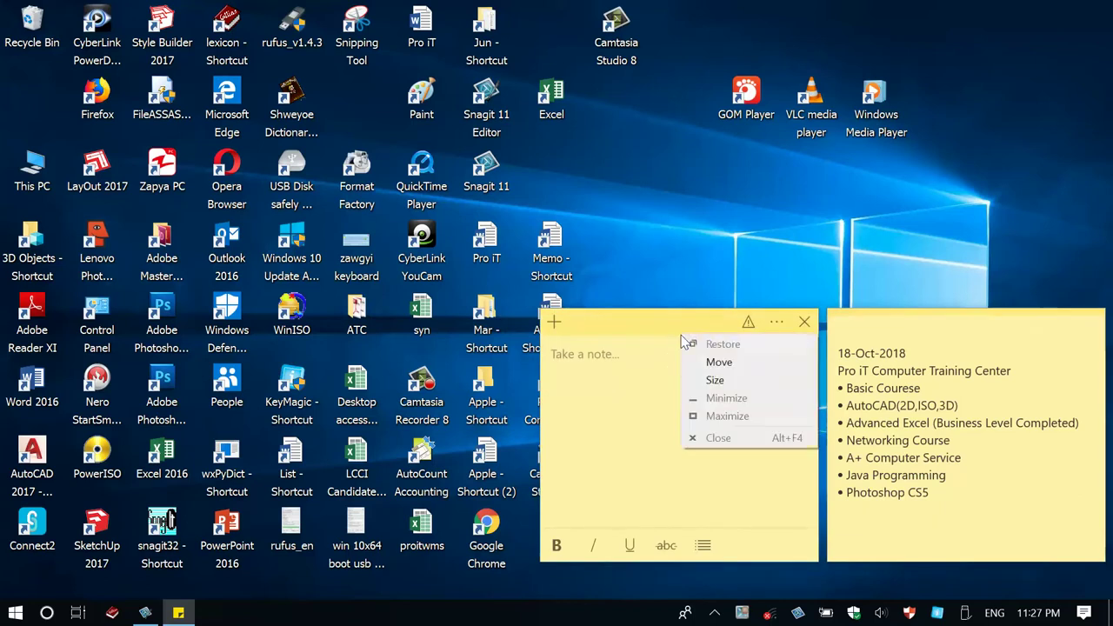
click(704, 547)
click(704, 546)
click(704, 546)
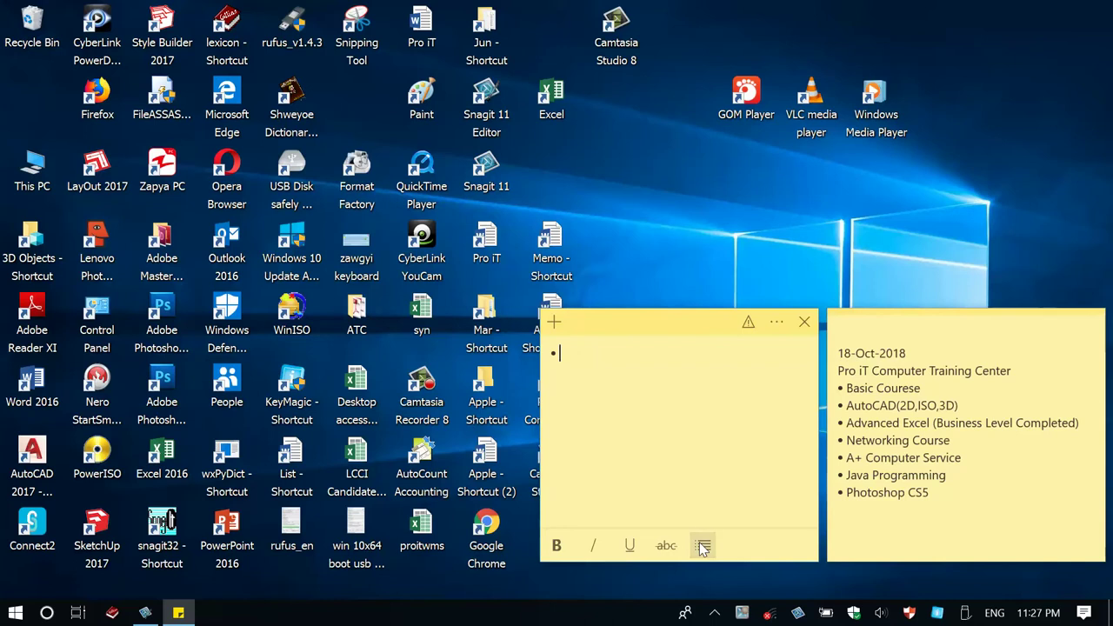
- Try pink and blue as the new note's colour, and set it to green
click(777, 321)
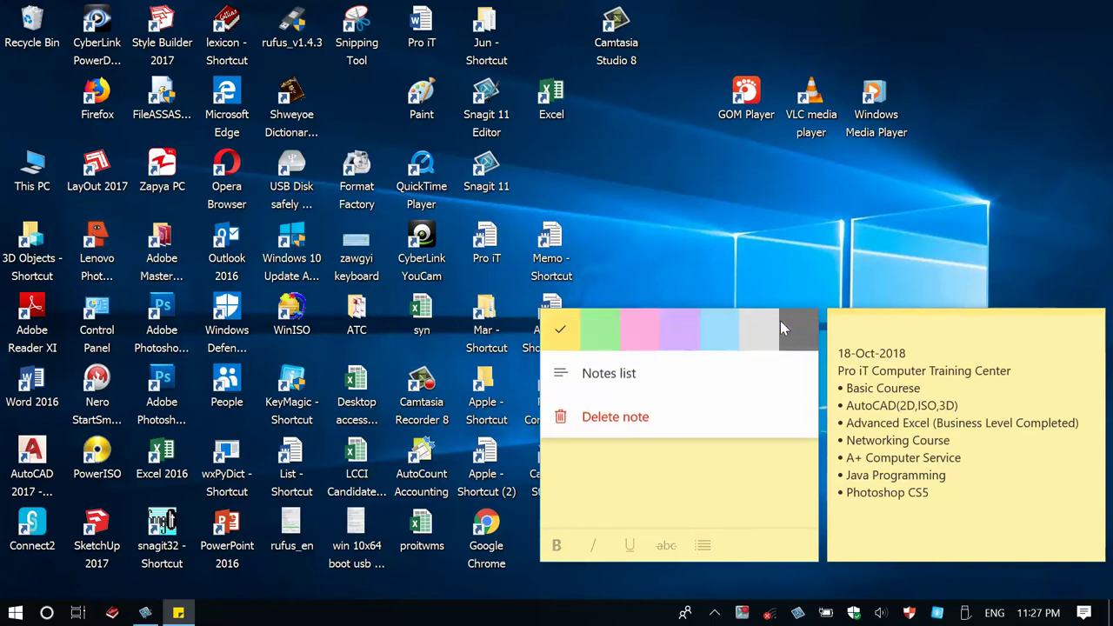
click(648, 337)
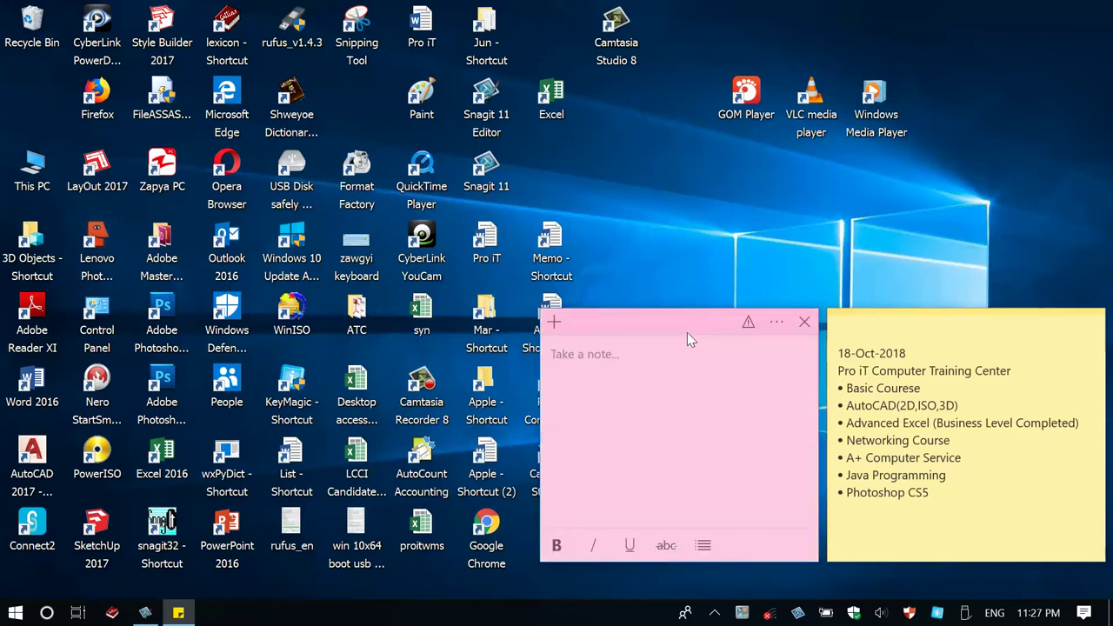
click(777, 323)
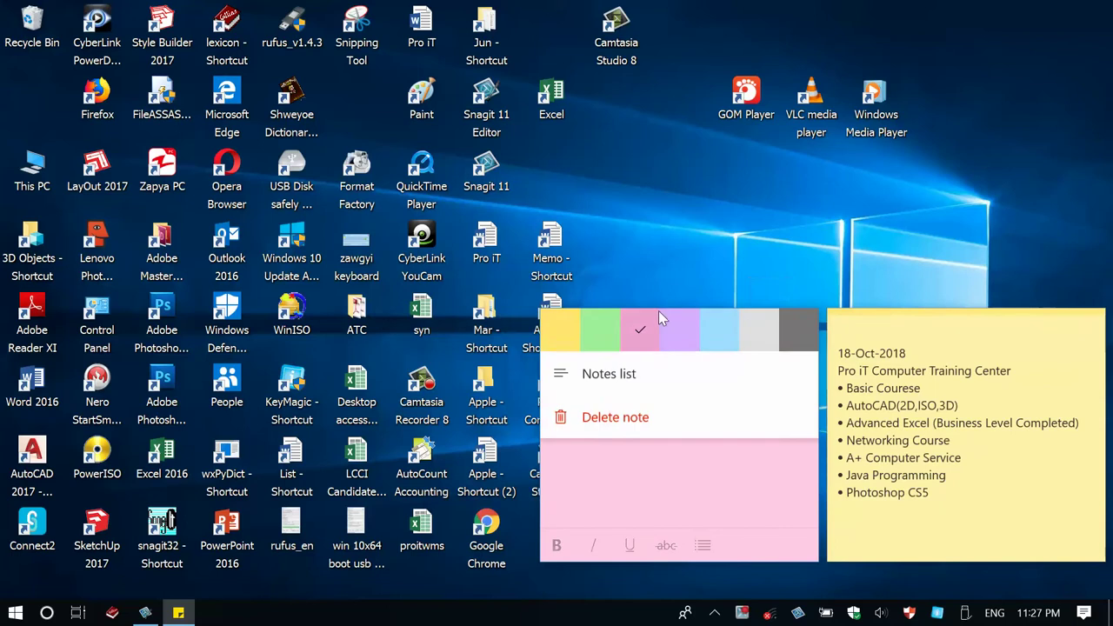
click(706, 318)
click(774, 327)
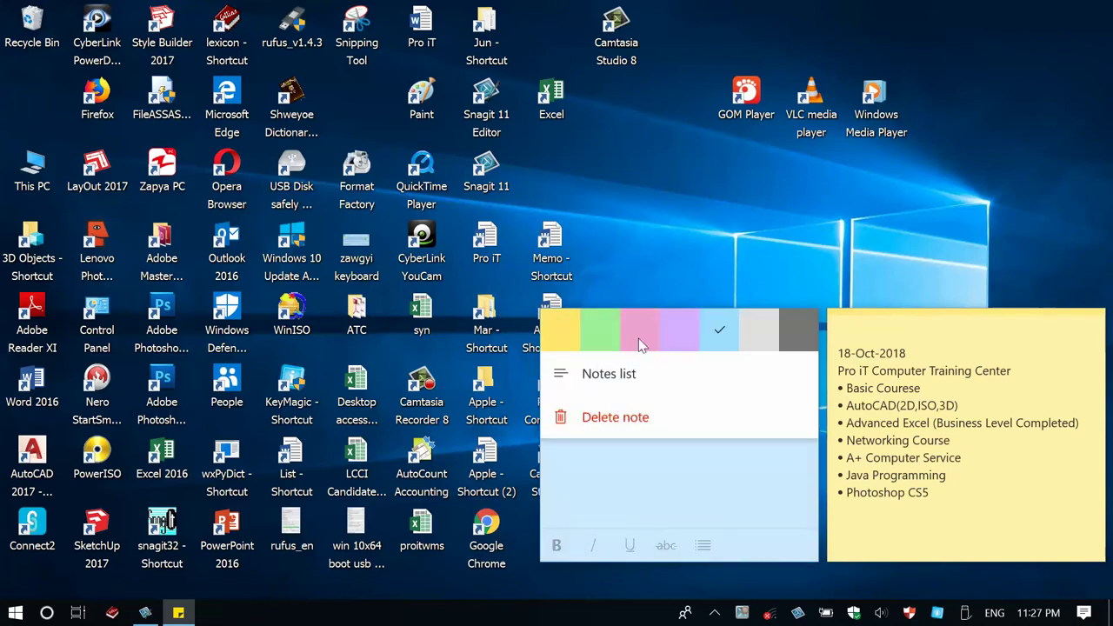
click(601, 329)
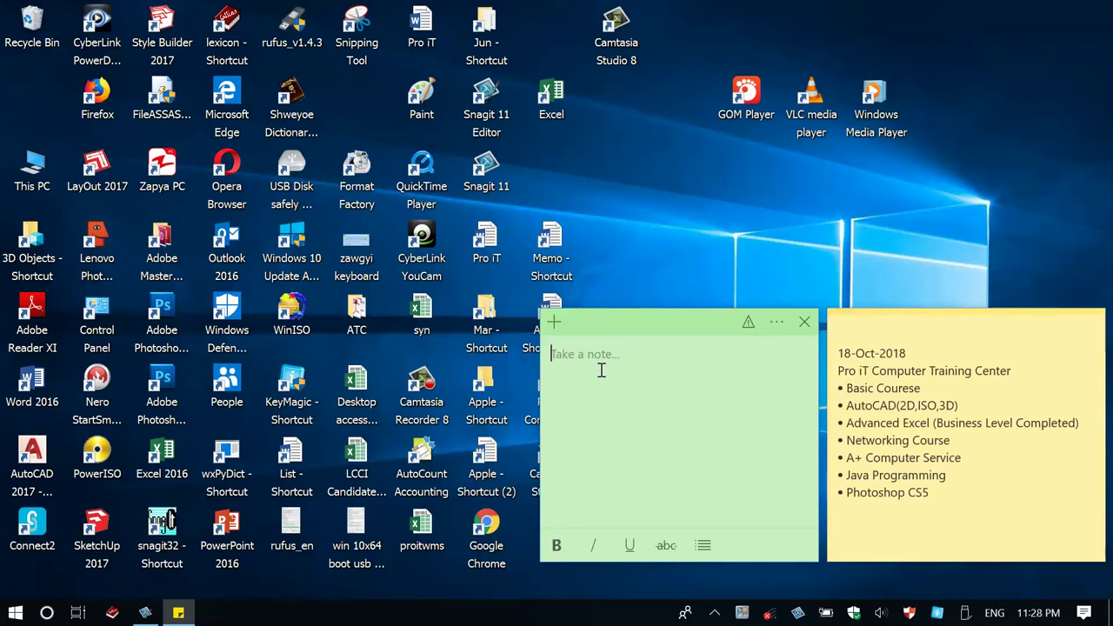
- Begin the green note with "21-Dec-2019 (open" and try bullet formatting on that line, leaving it unbulleted
click(1031, 615)
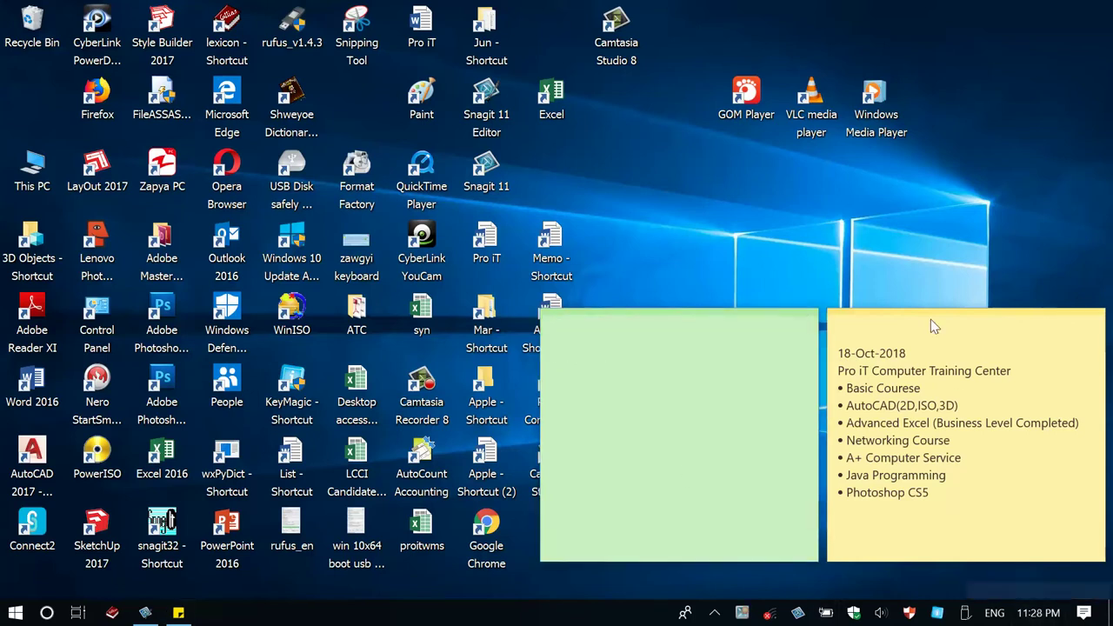
click(642, 371)
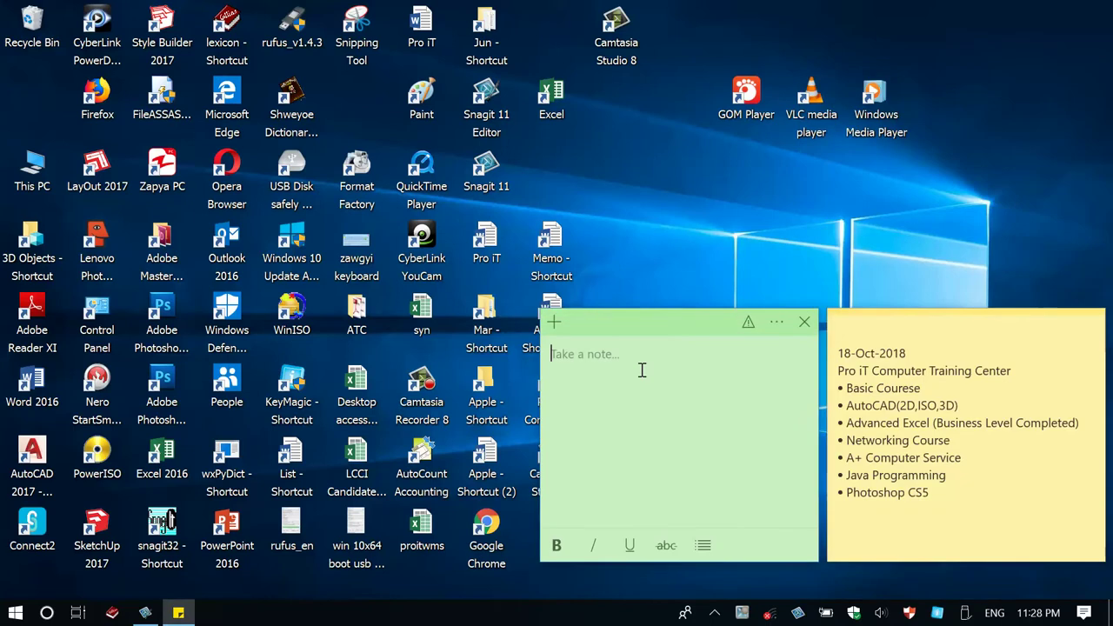
text(21-Dec-2019 (ope)
text(n)
click(702, 546)
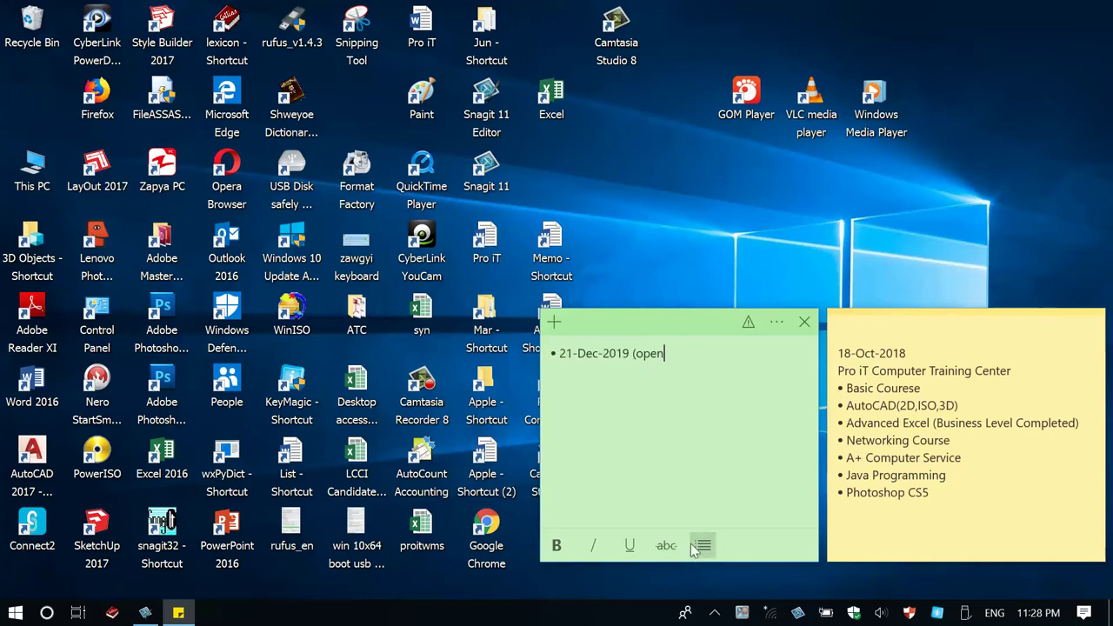
click(703, 544)
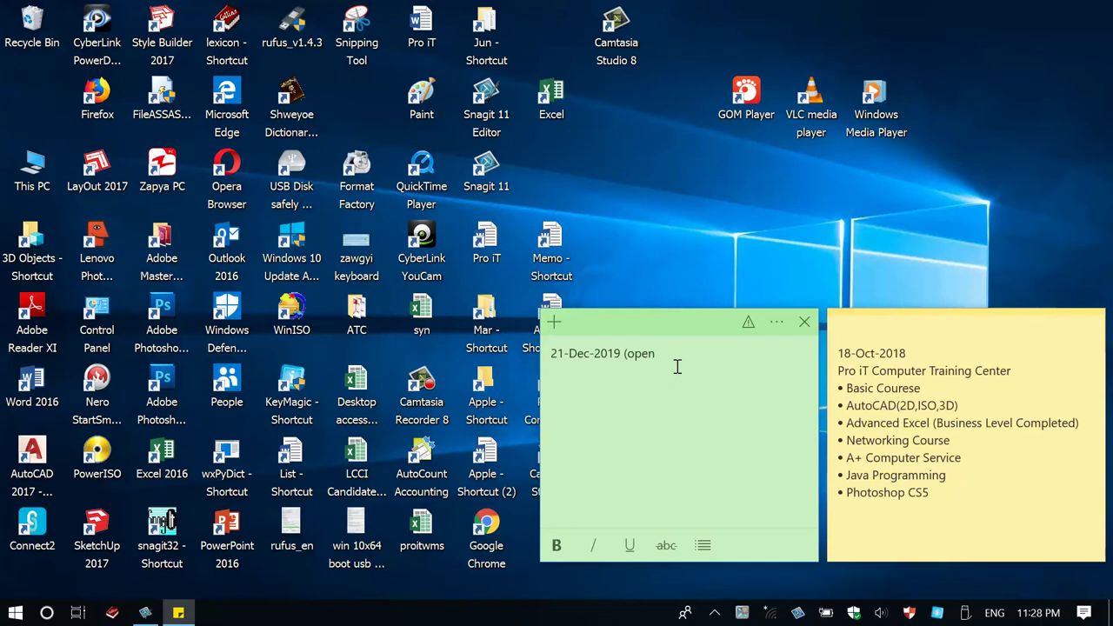
- Continue the green note with "to the door and windows in the old home." and put the text after the date on its own line
text(to the door and windows in the h)
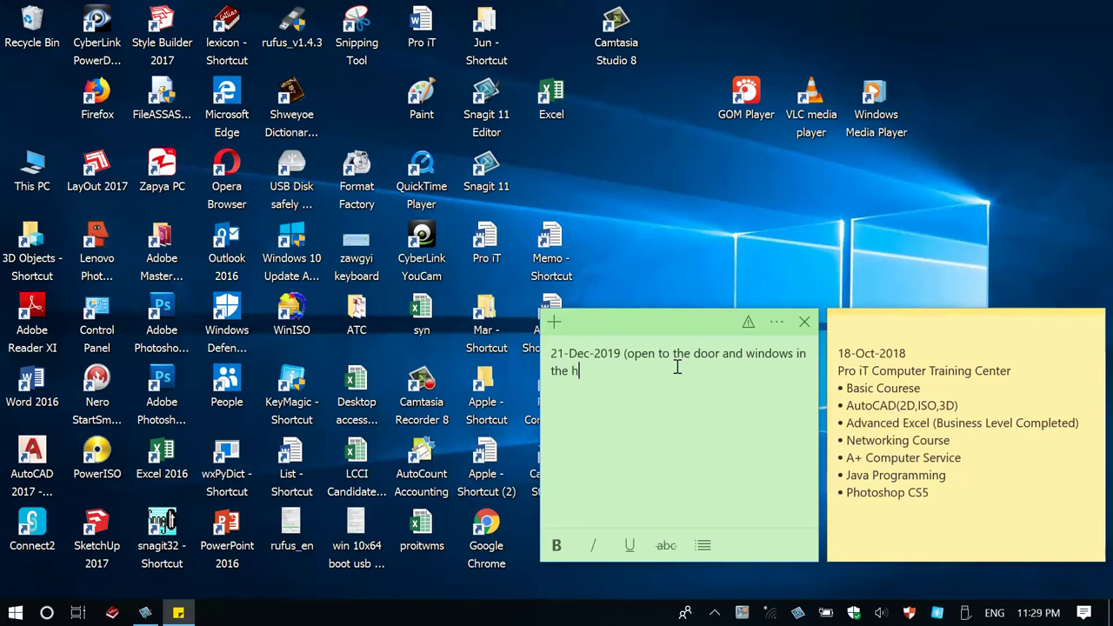
key(BackSpace)
text(old)
text(home)
text(.)
key(Return)
click(624, 353)
key(Return)
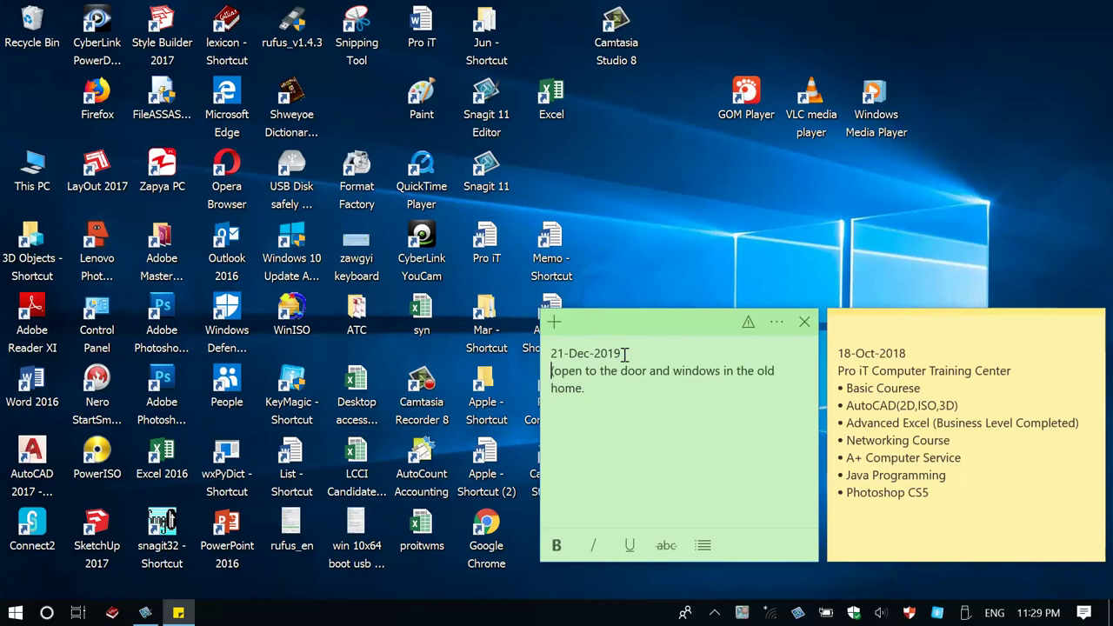
- Start a bullet on the empty last line of the green note
click(595, 420)
text(2)
key(BackSpace)
click(703, 546)
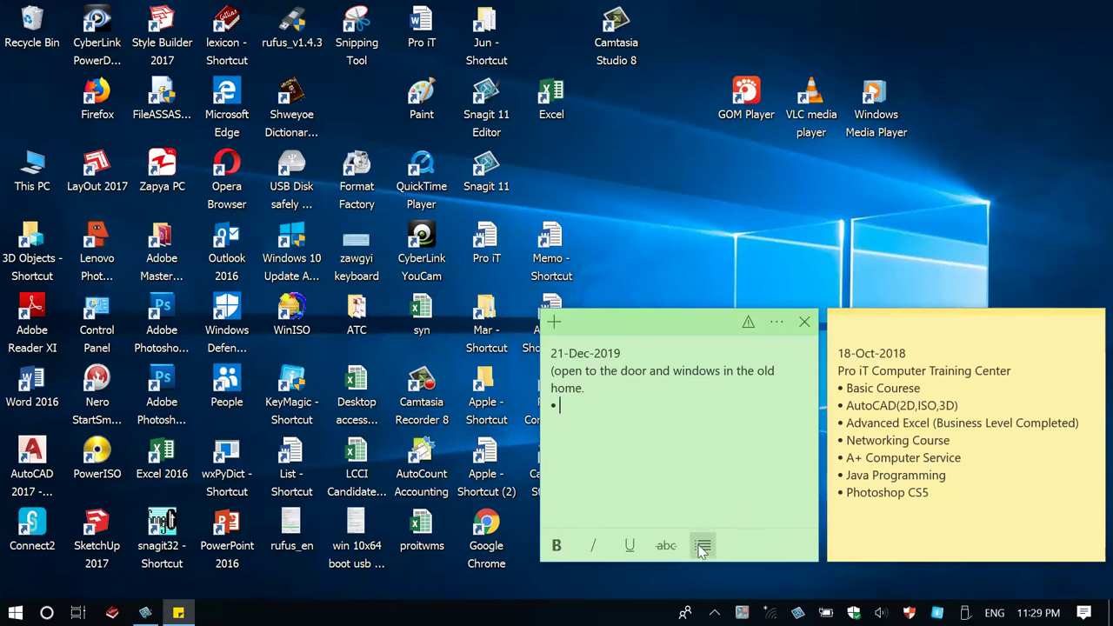
- Bullet the "(open to the door" line and enter "Go to mandalay" as the second bullet of the green note
click(550, 370)
key(shift+End)
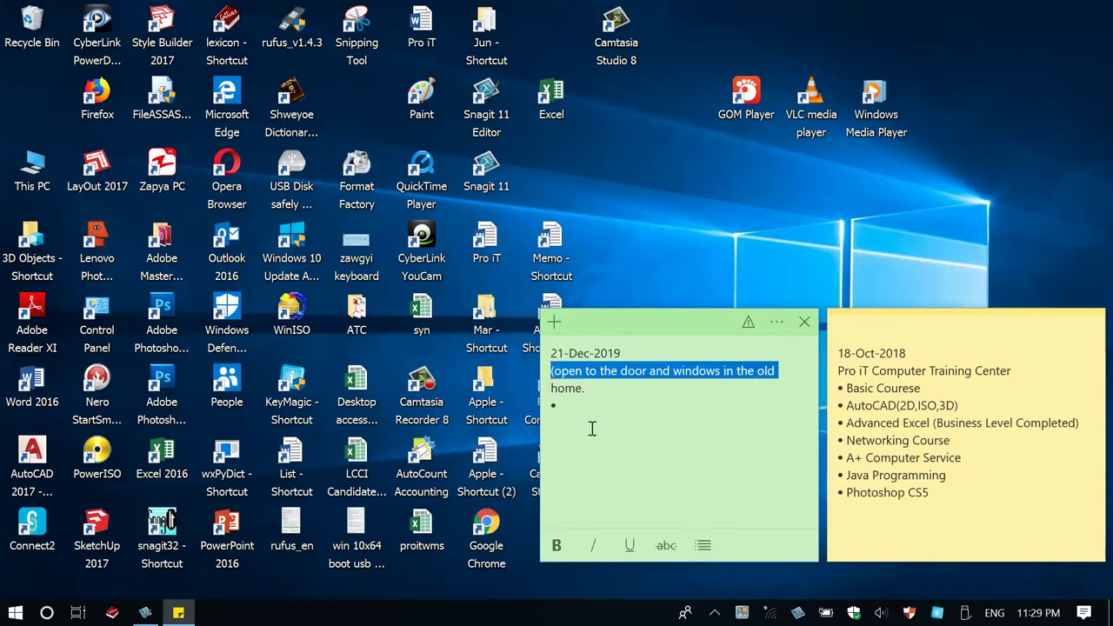
click(551, 371)
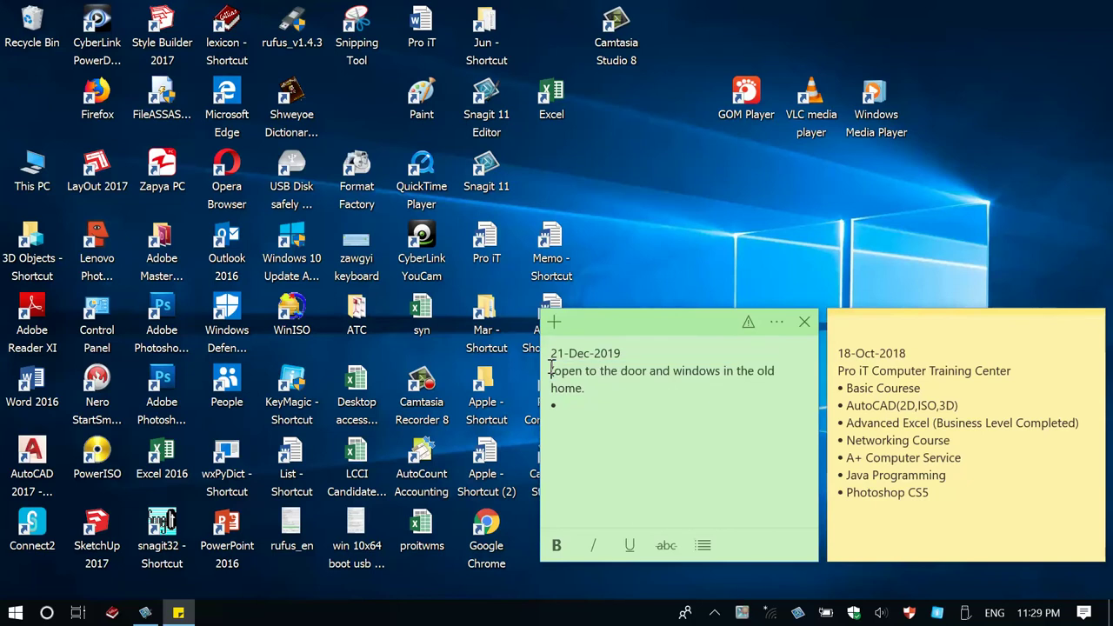
text(()
click(702, 546)
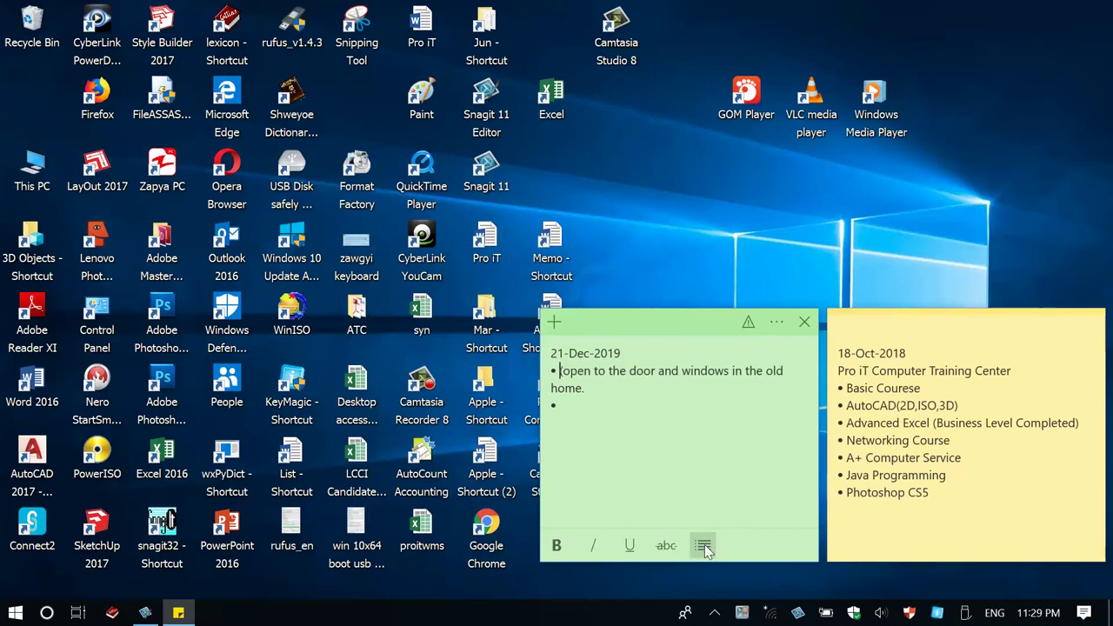
click(583, 404)
text(Go to mandalay)
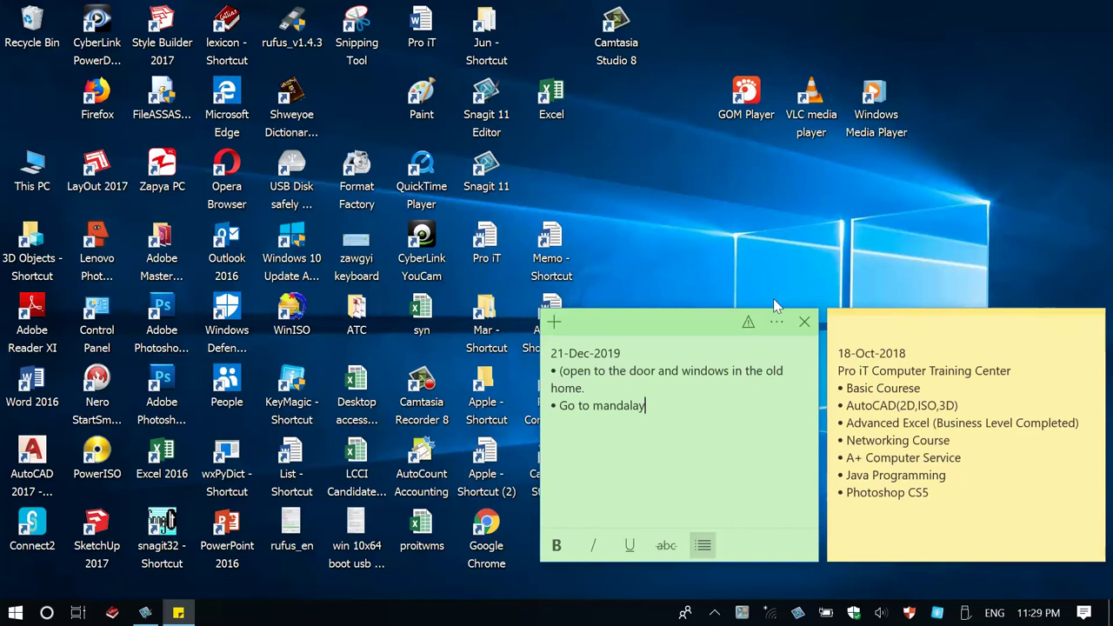
- Add another sticky note and set its colour to pink
click(556, 322)
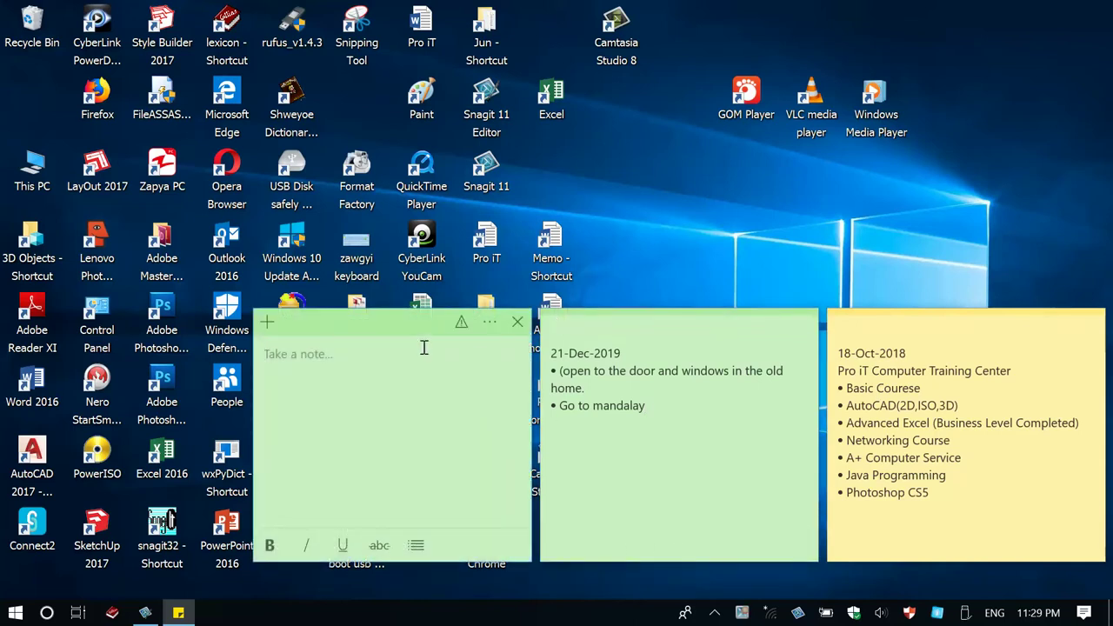
click(488, 324)
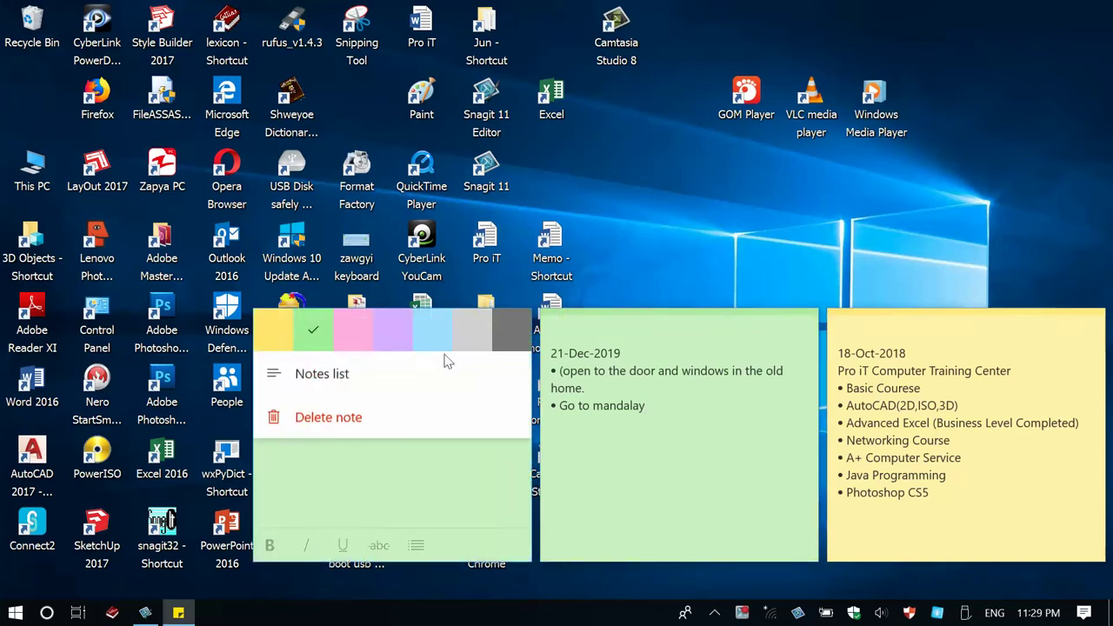
click(362, 339)
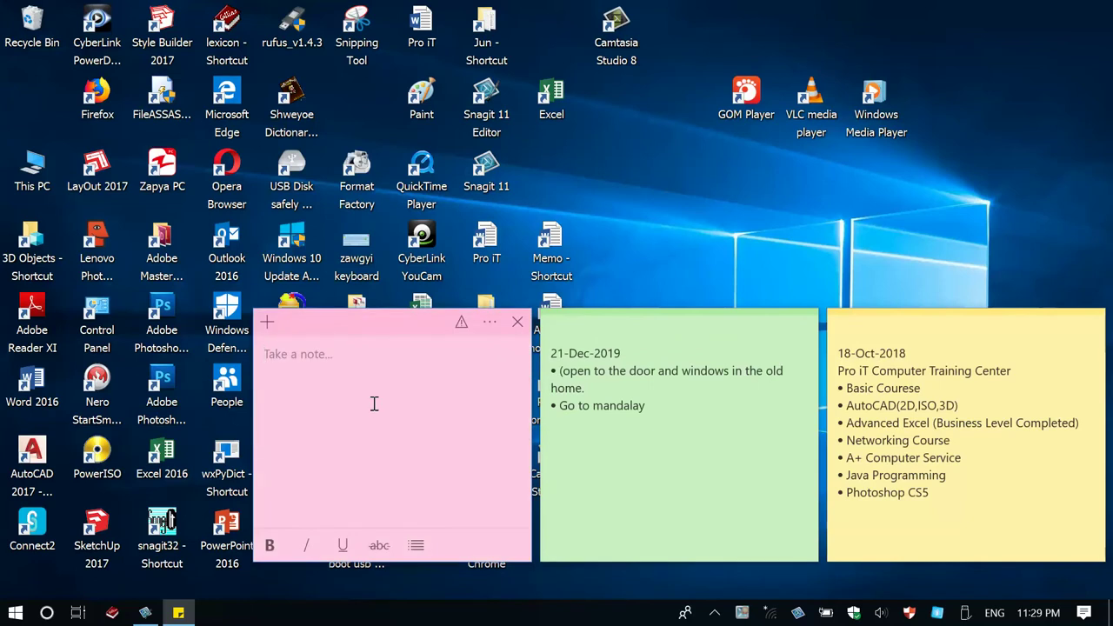
- Enter "22-Dec-2018" and, on the line below, "teach to sketch up at the evening.(6;00 pm)" in the pink note
text(22-Dex)
key(BackSpace)
text(c-2018)
key(Return)
text(teacg)
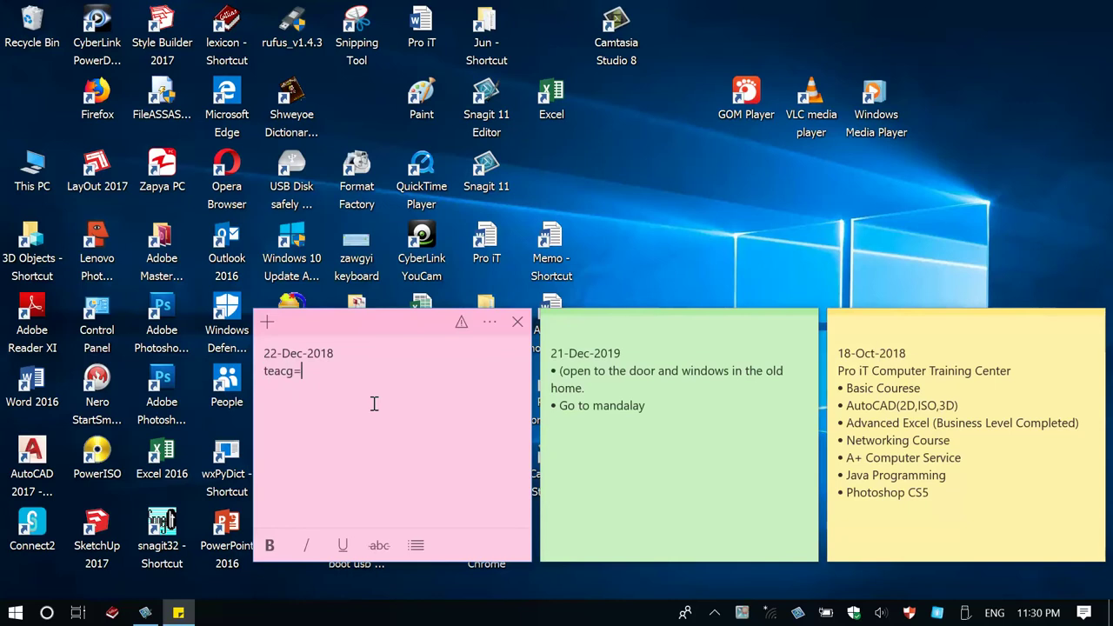
key(BackSpace)
key(BackSpace)
text(ch to sketch up at te)
key(BackSpace)
text(he ev)
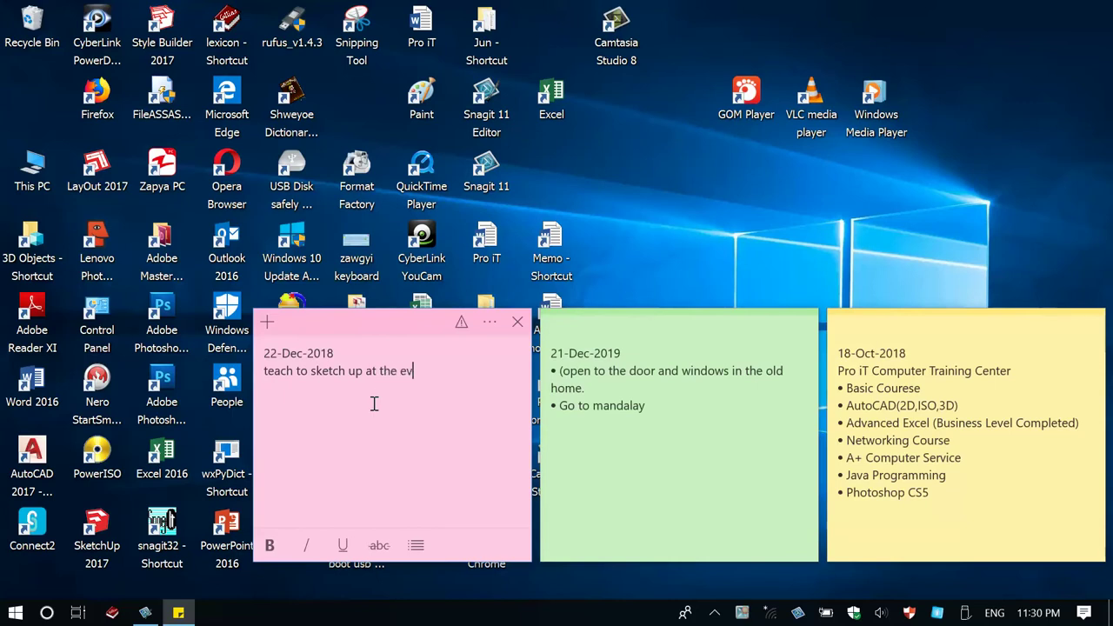
text(ening.(6;00 pm))
click(674, 244)
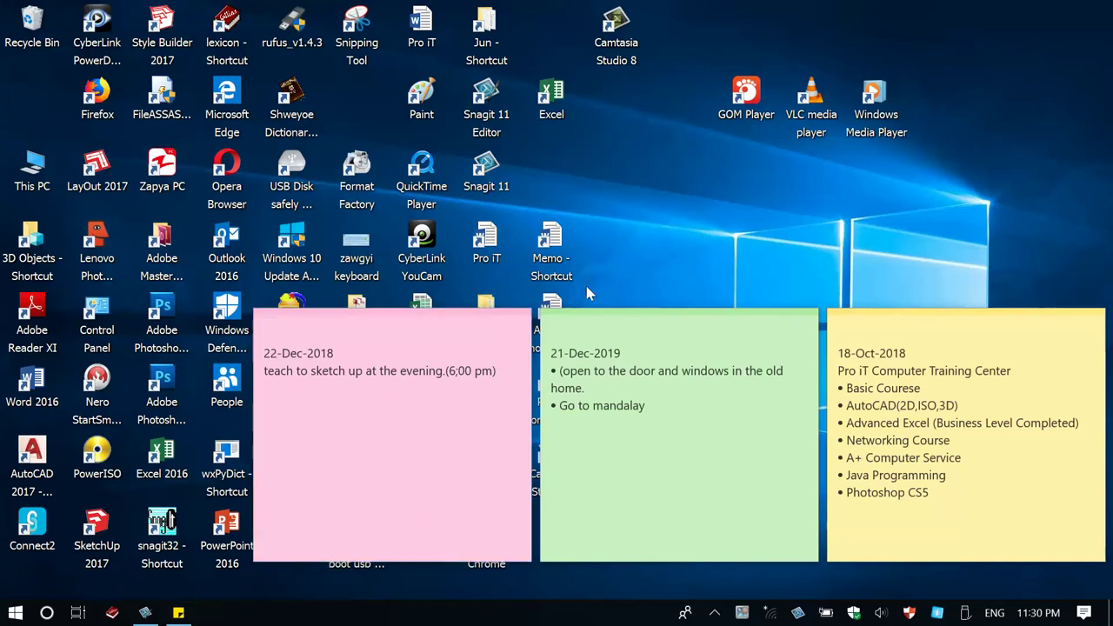
- Move the pink, green and yellow notes into an overlapping stack along the right edge of the desktop
drag(443, 315, 1023, 5)
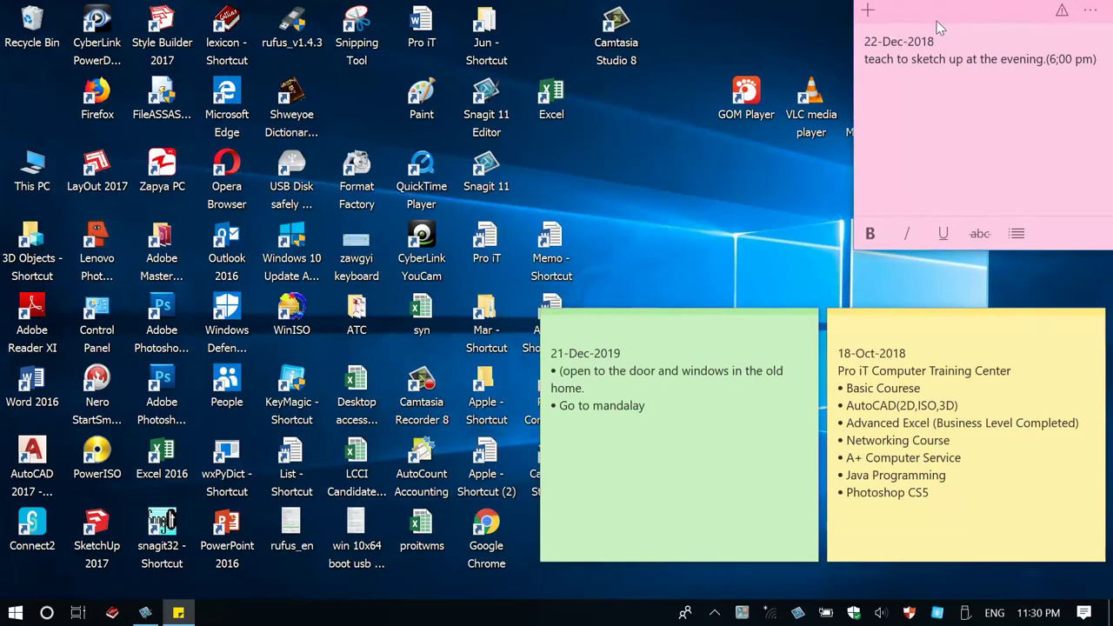
drag(616, 333, 924, 102)
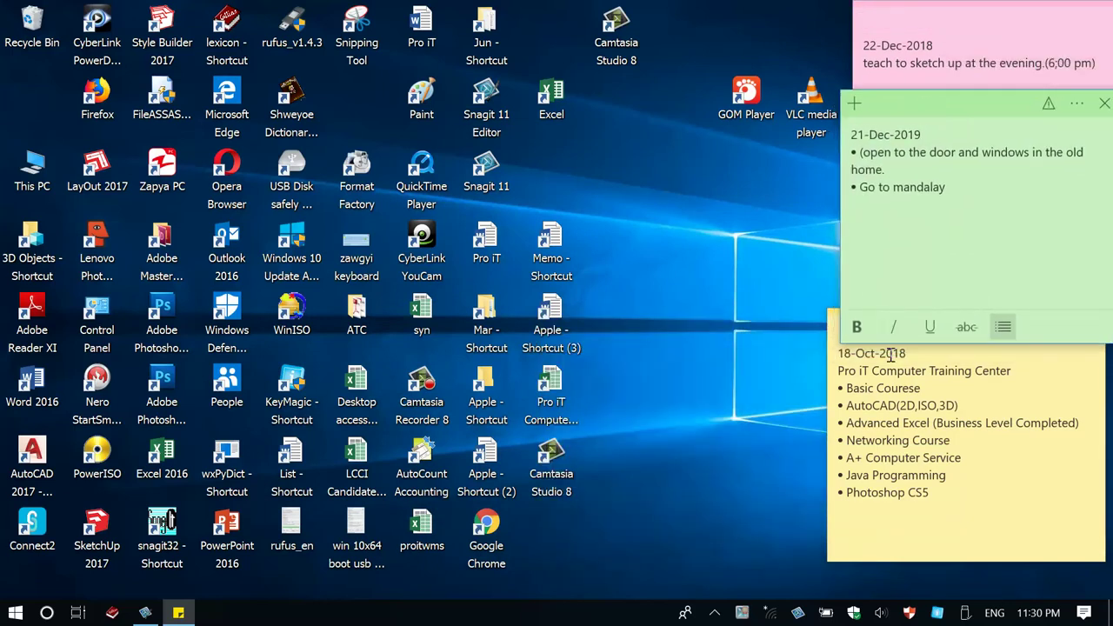
drag(880, 353, 920, 388)
drag(905, 322, 944, 214)
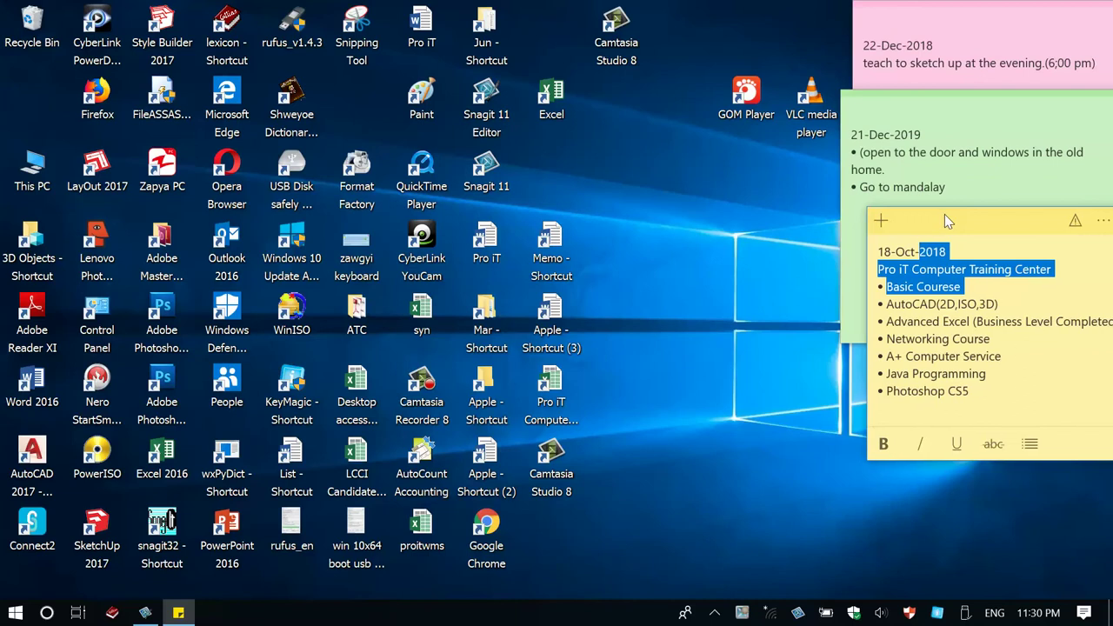
click(702, 235)
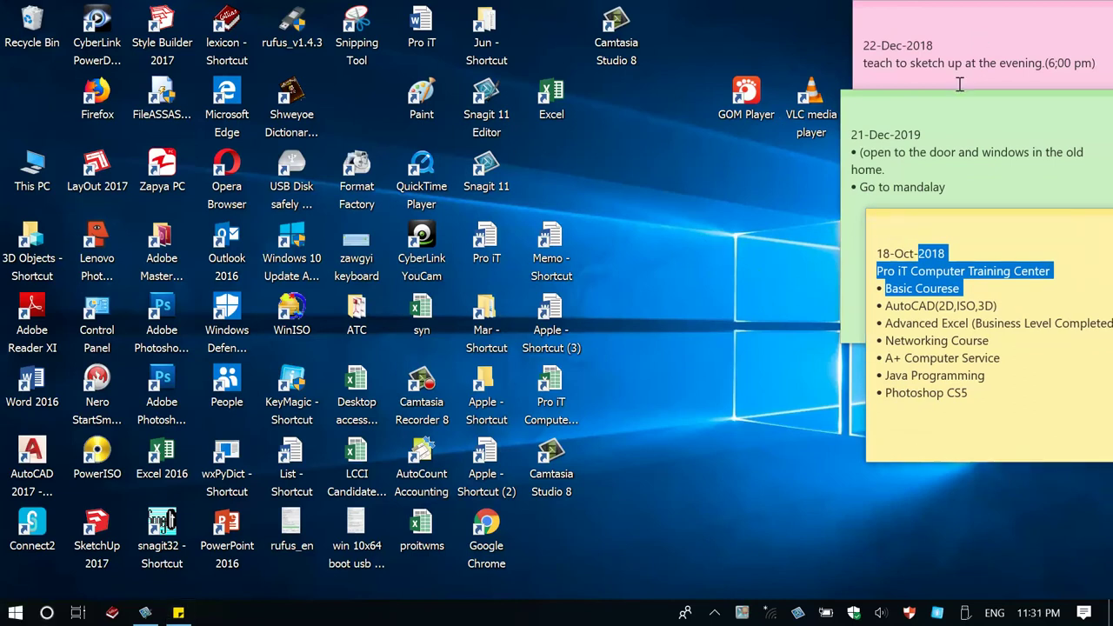
- Close the green and pink notes, and clear the text selection in the yellow note
click(948, 188)
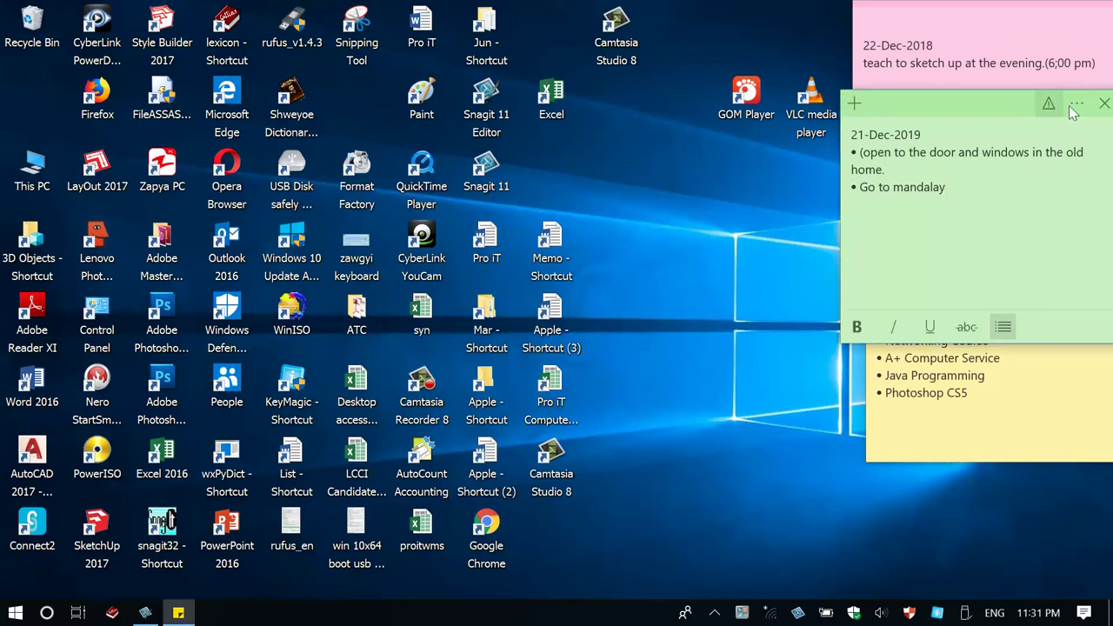
click(1103, 103)
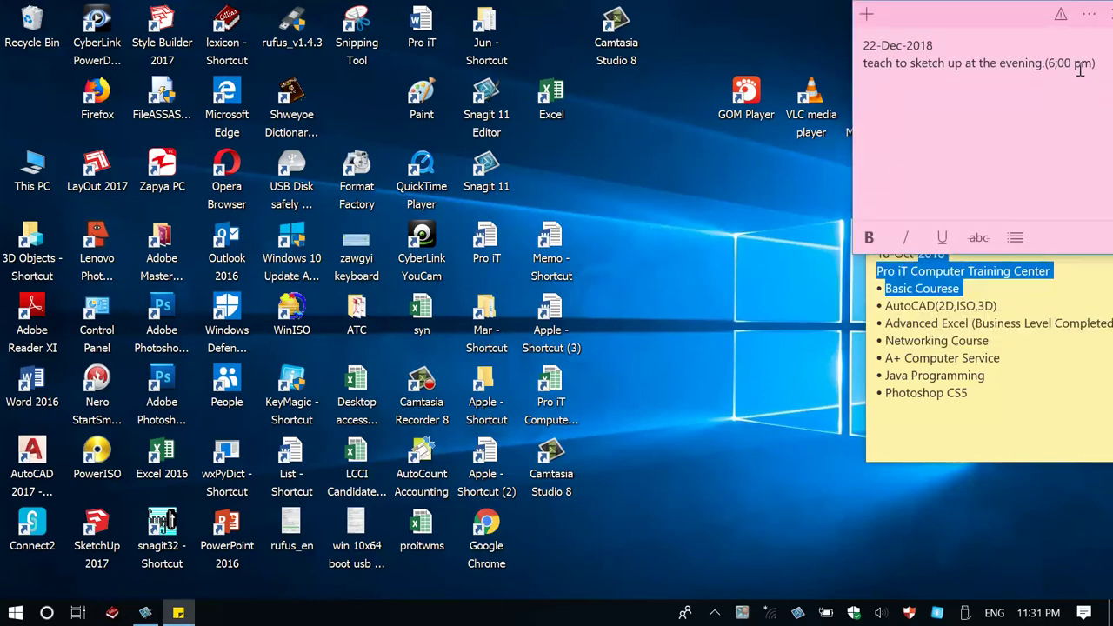
drag(1024, 28, 876, 50)
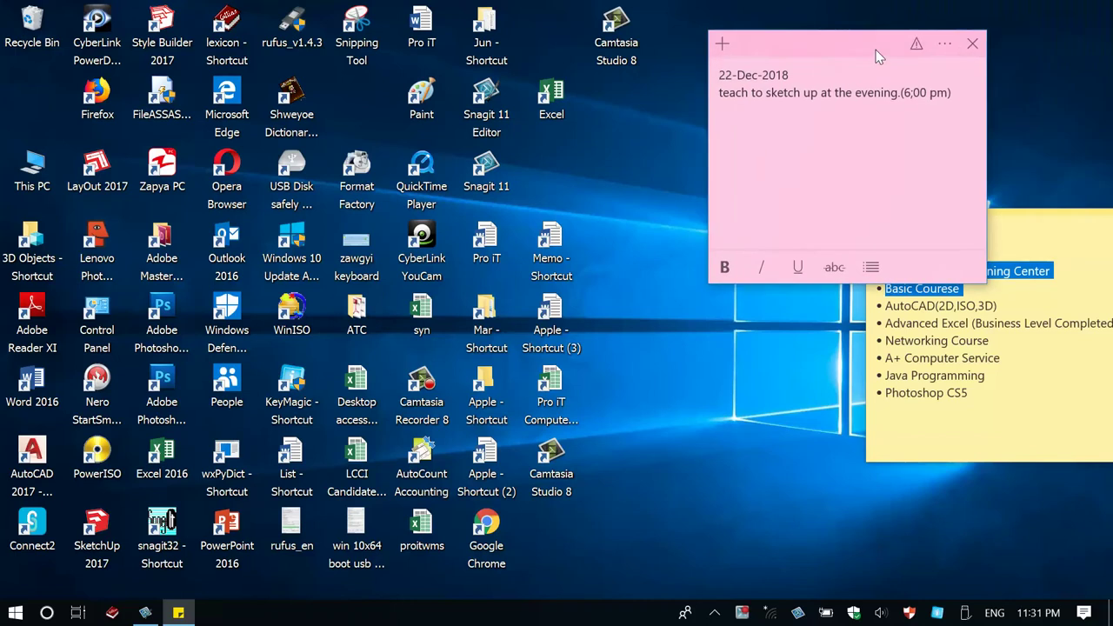
click(973, 46)
click(962, 272)
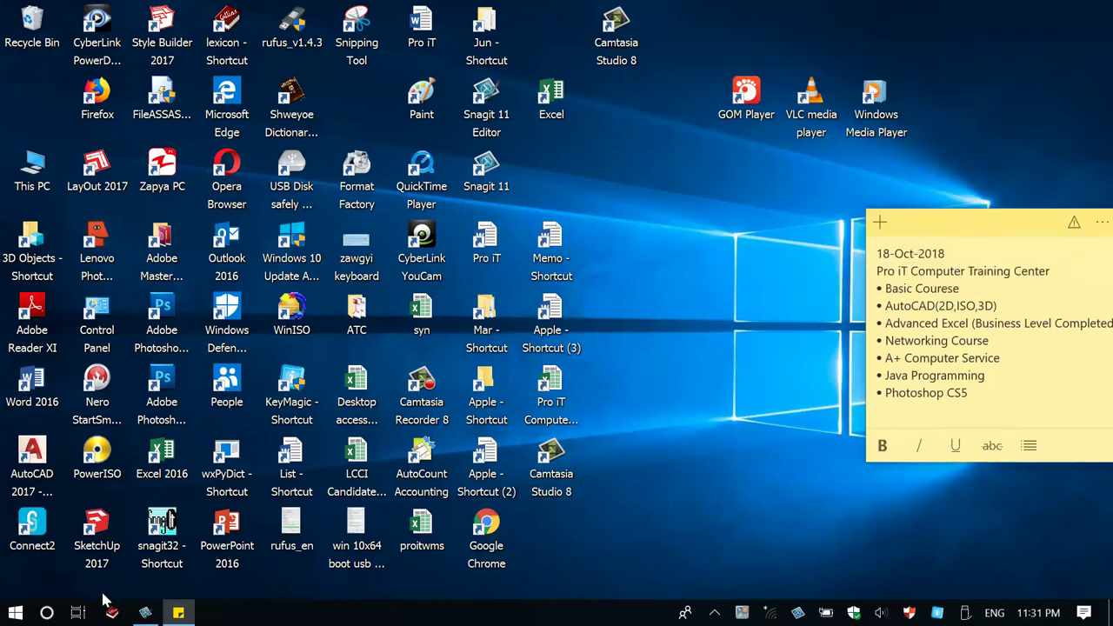
- Switch to Snagit Editor to review the full topic list down to Paint, and minimise it again
click(143, 614)
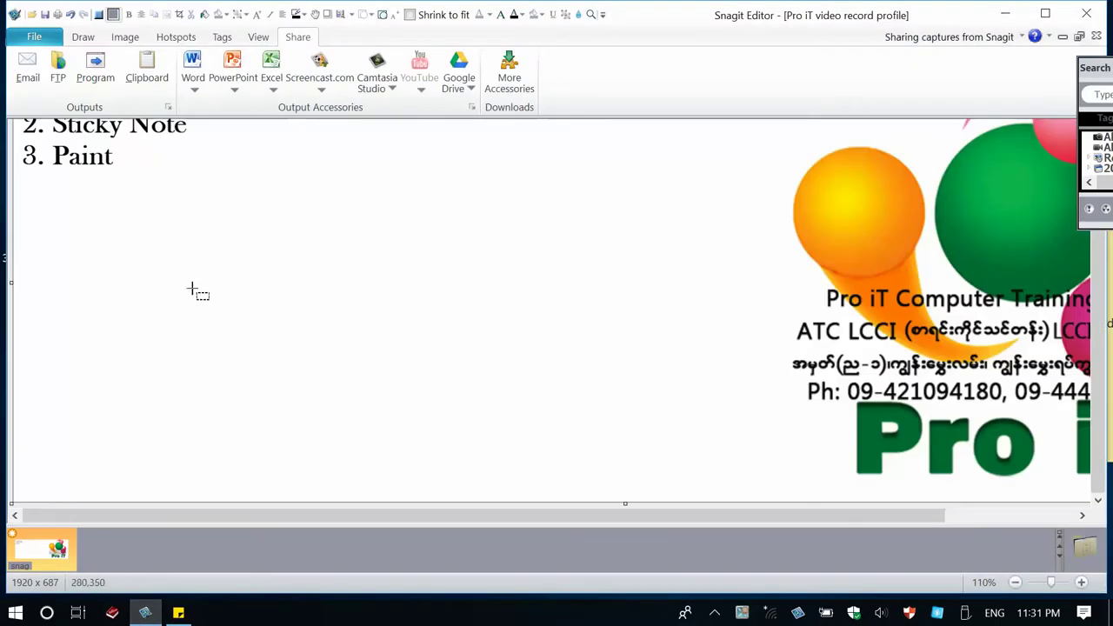
scroll(139, 221, up, 2)
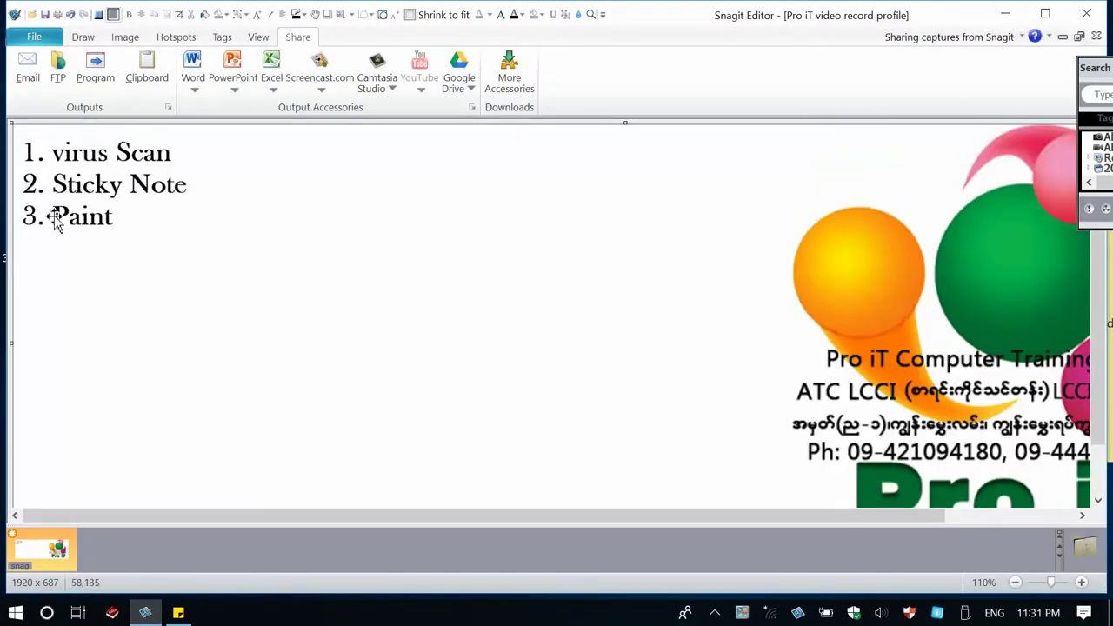
click(996, 13)
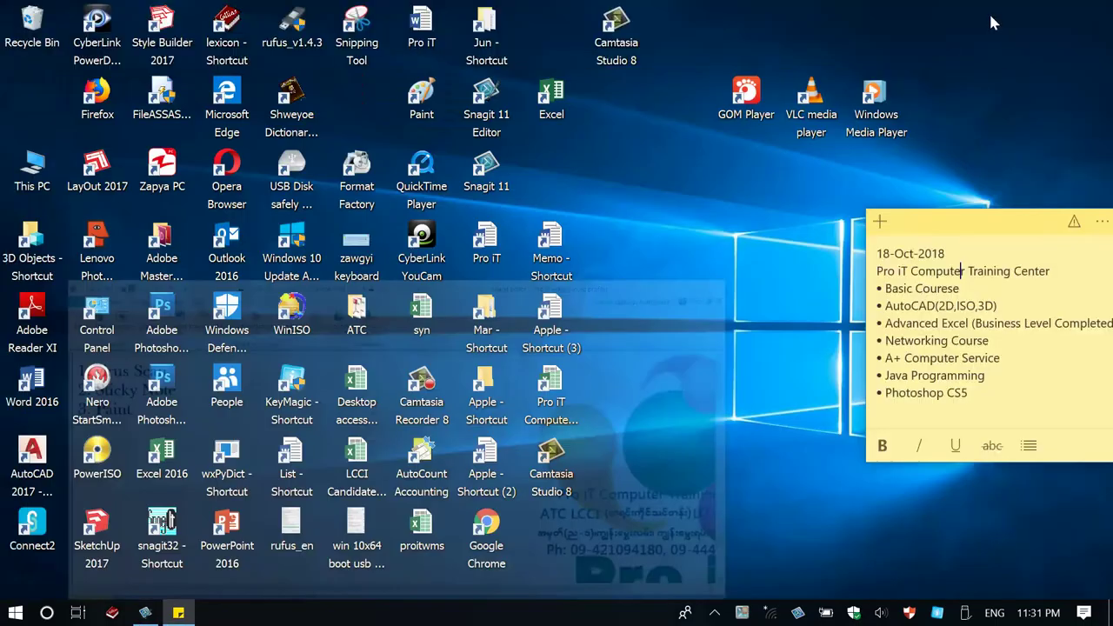
- Browse to Local Disk (D:) through This PC and open the snipping2 picture with Paint
double_click(32, 174)
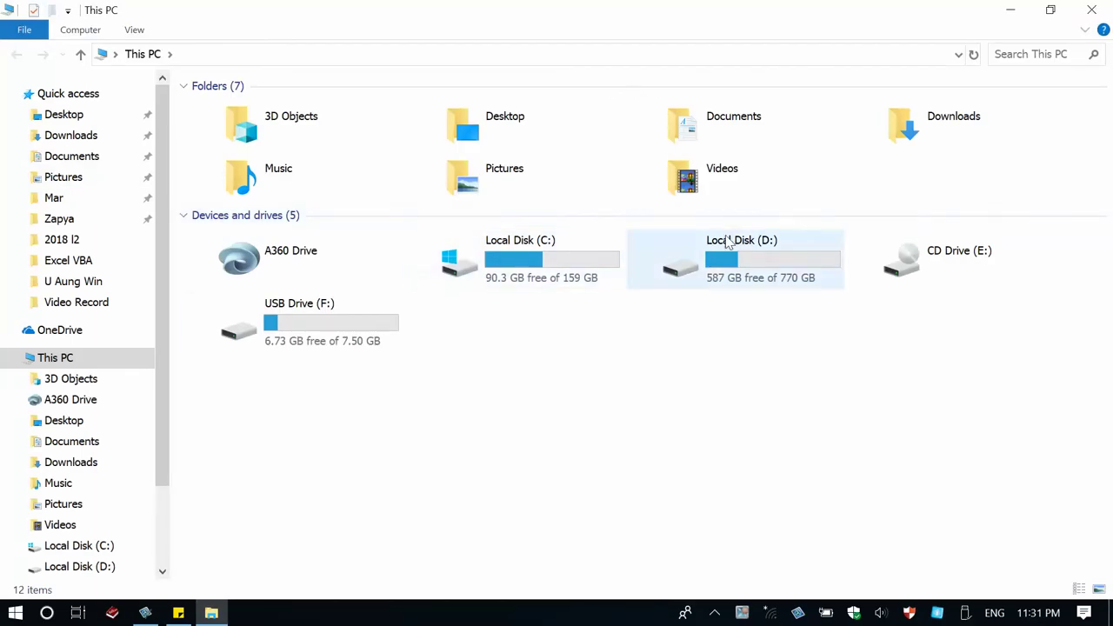
click(729, 243)
double_click(729, 244)
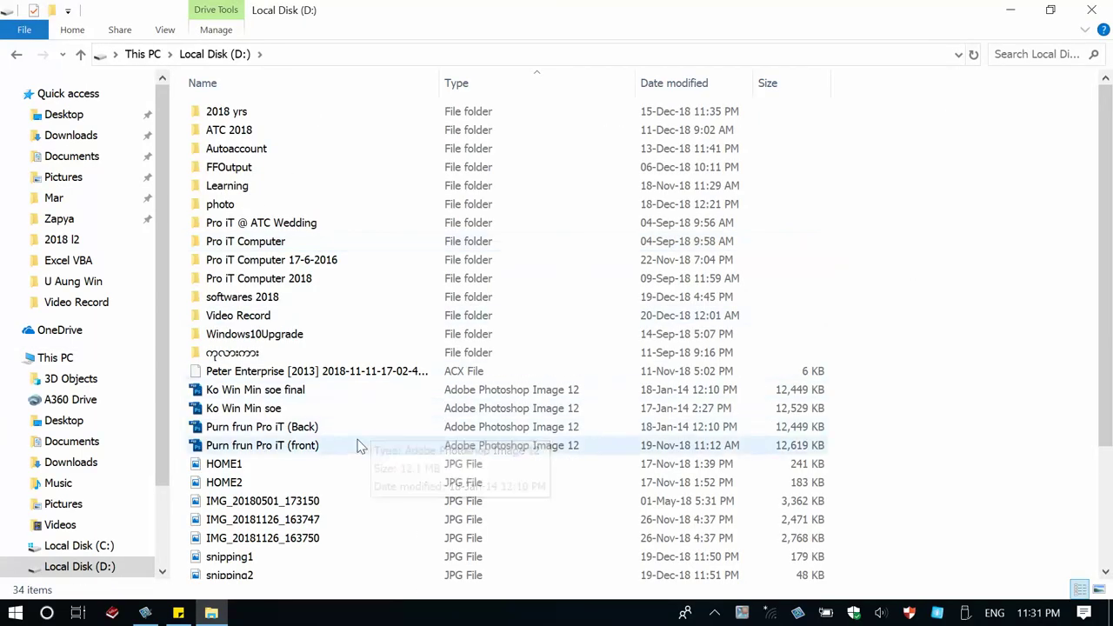
click(256, 576)
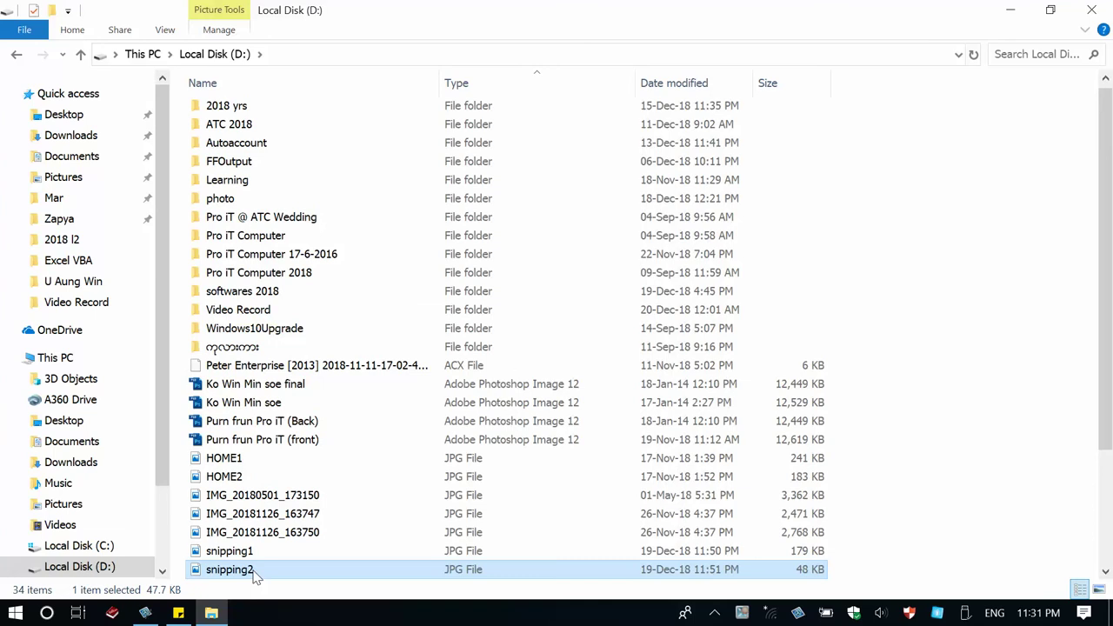
right_click(256, 576)
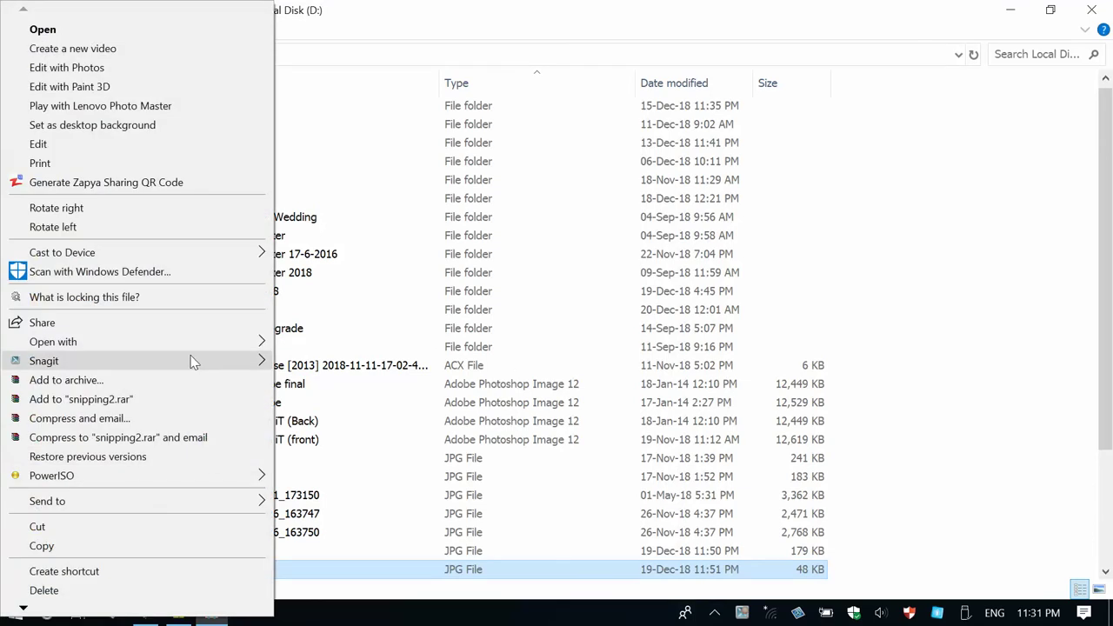
mouse_move(209, 338)
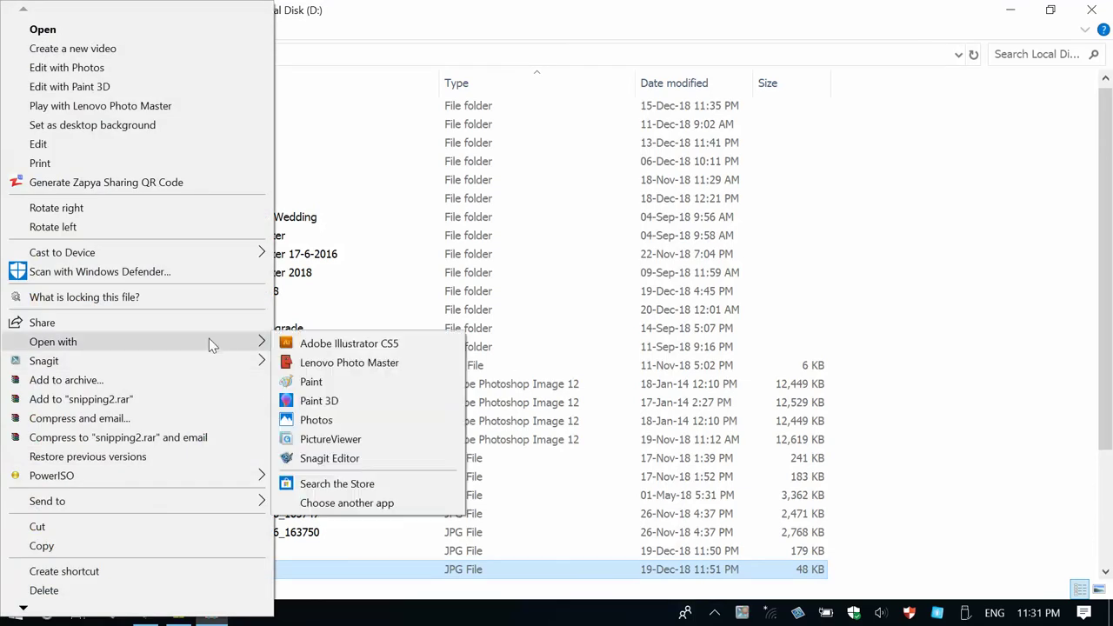
click(311, 380)
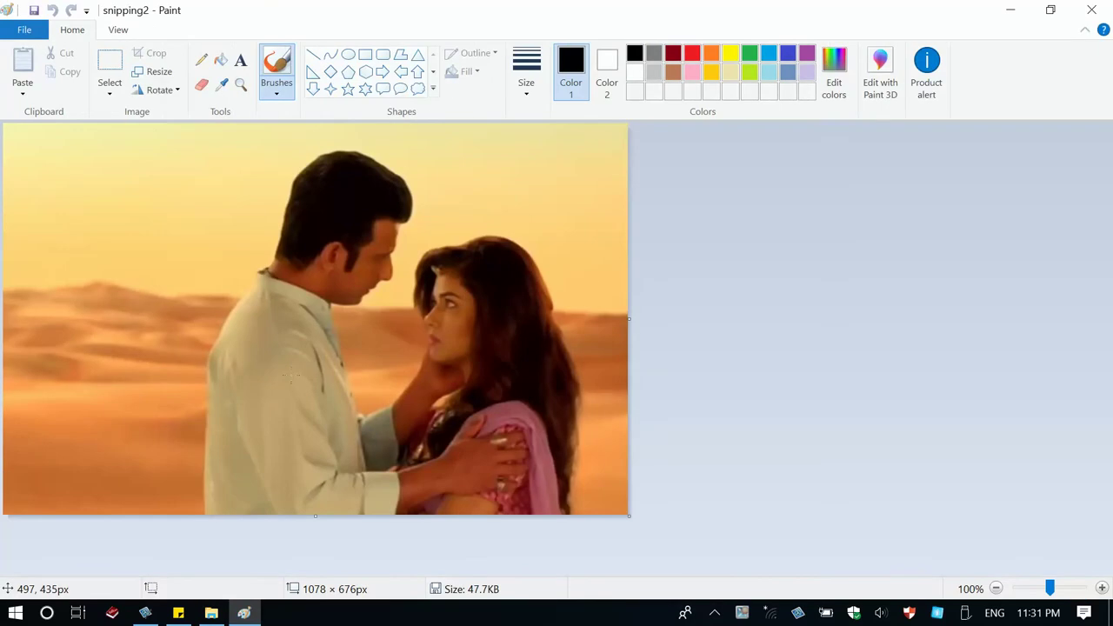
- Add a text box of about 468 × 123 px across the man's head and enter Picture in it
click(241, 64)
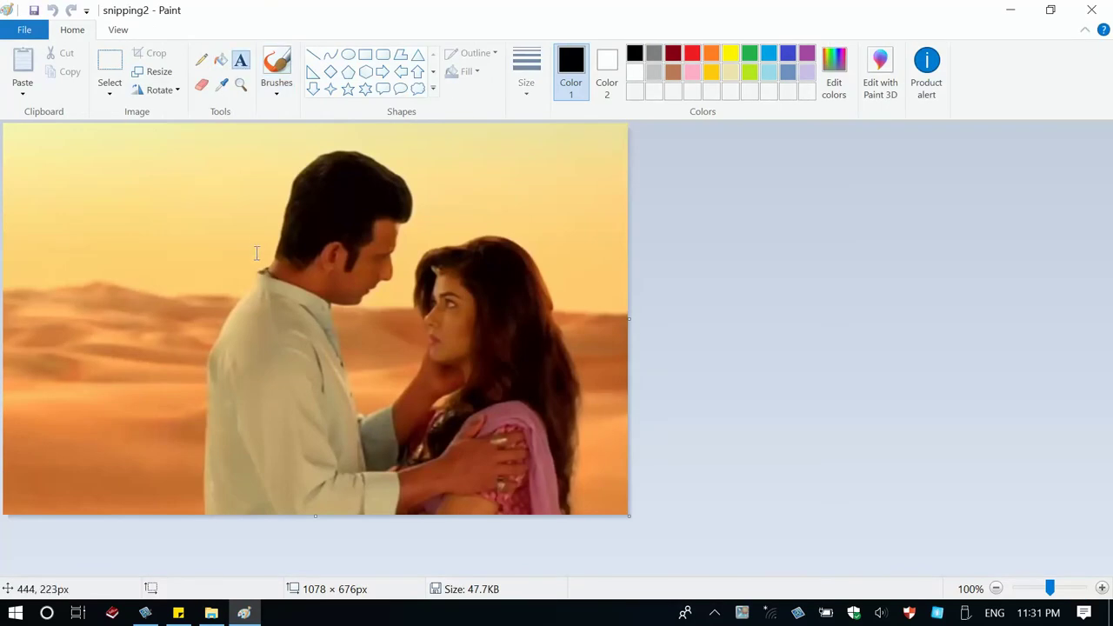
drag(265, 182, 538, 255)
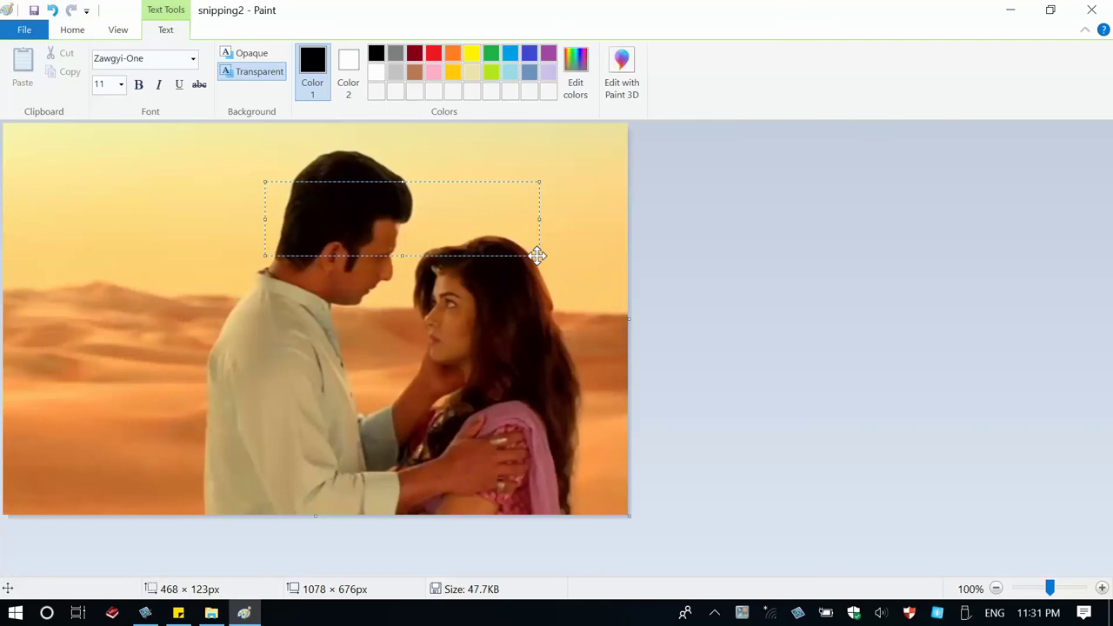
text(Picture)
- Try red on the word Picture, and change its text colour to white
drag(402, 205, 253, 169)
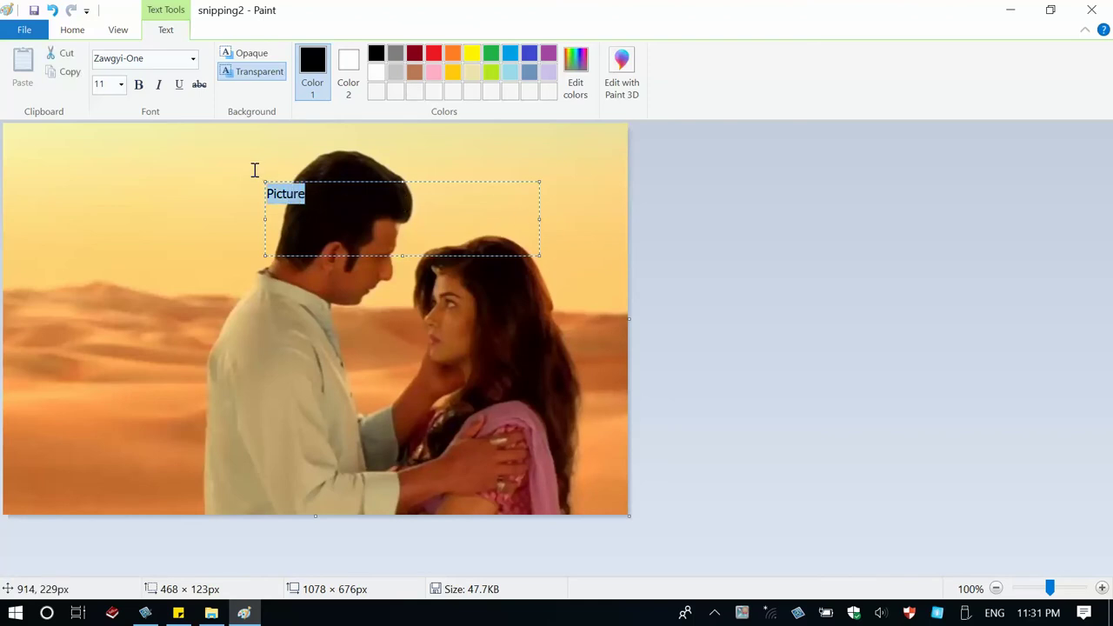
click(435, 56)
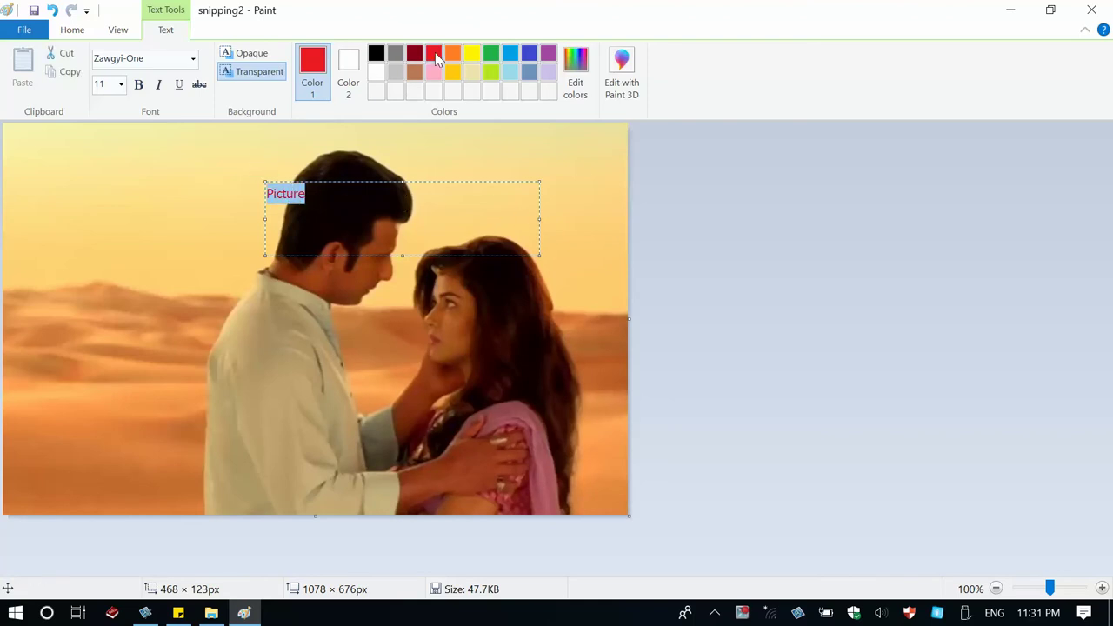
click(381, 77)
click(332, 188)
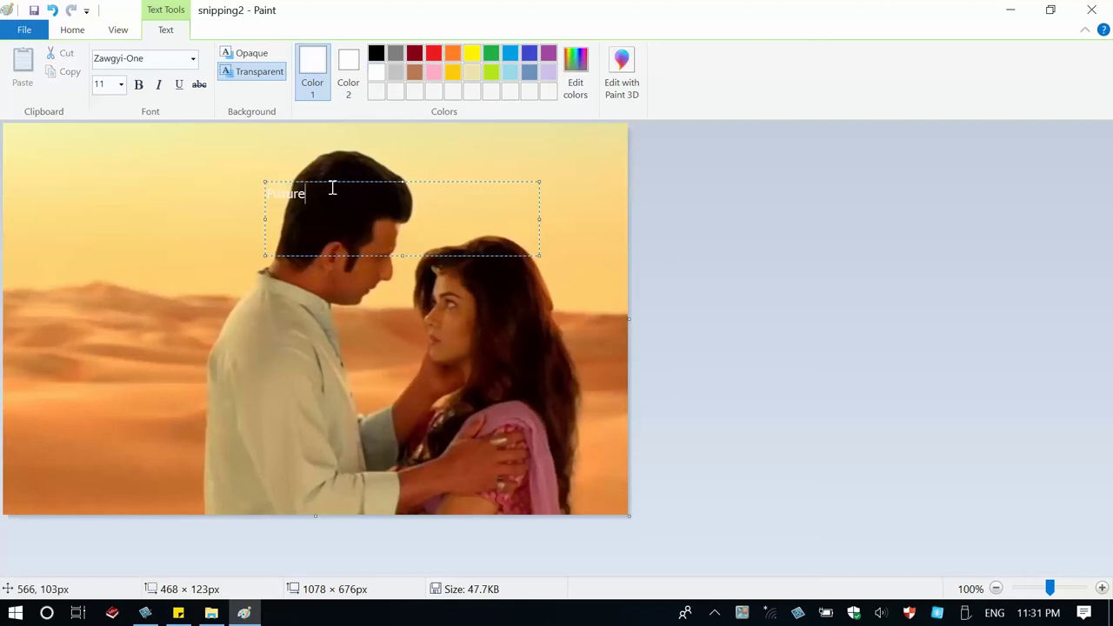
- Make the word Picture bold and set its font size to 20
drag(332, 188, 253, 186)
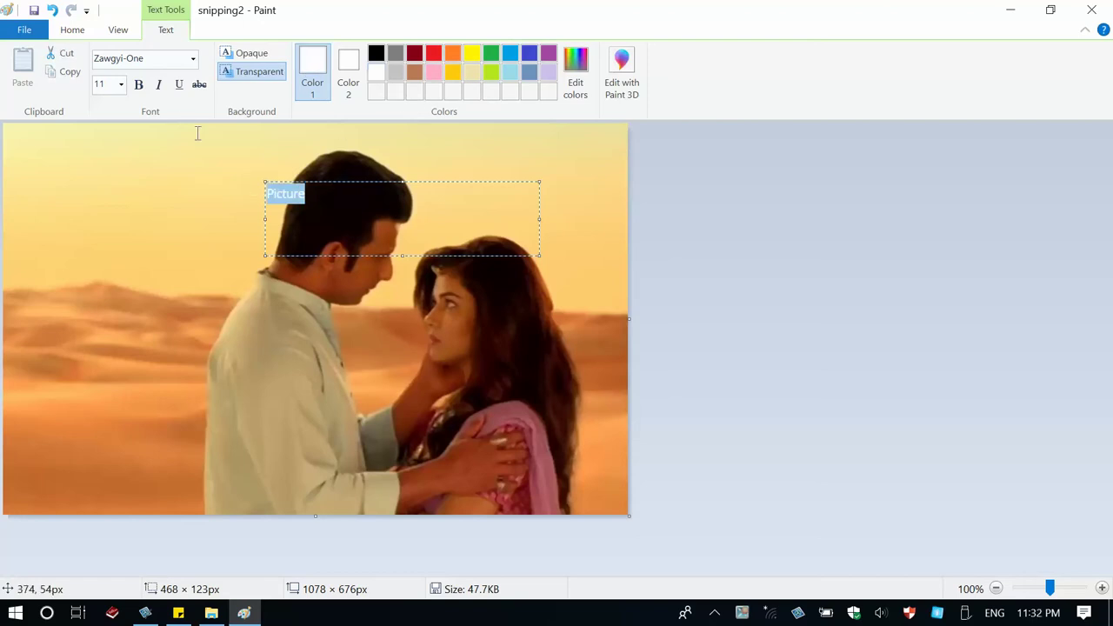
click(140, 85)
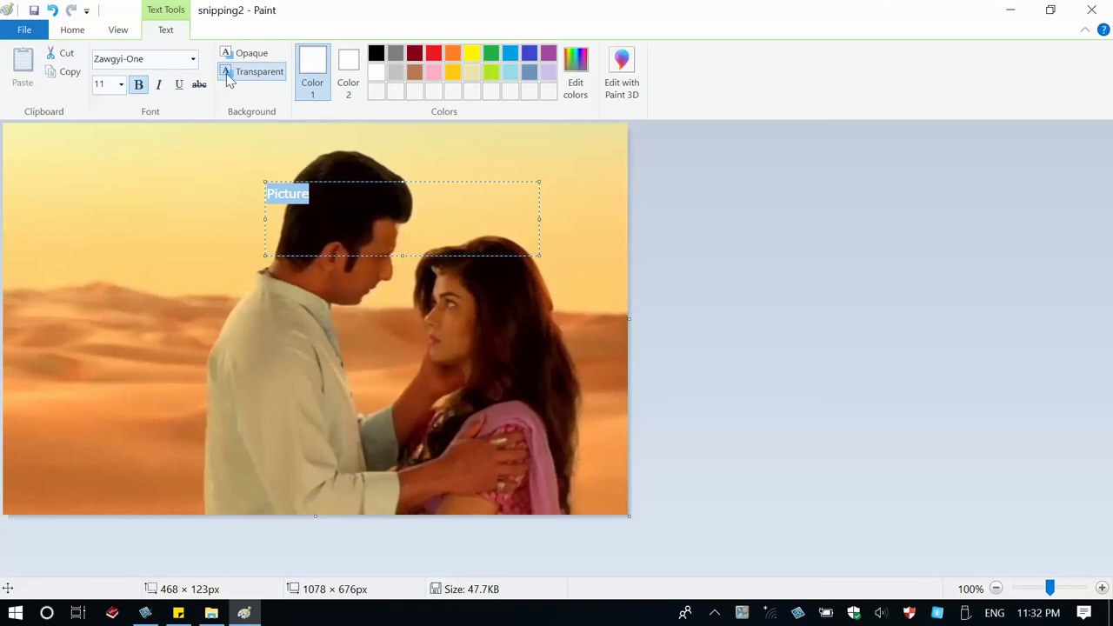
click(120, 86)
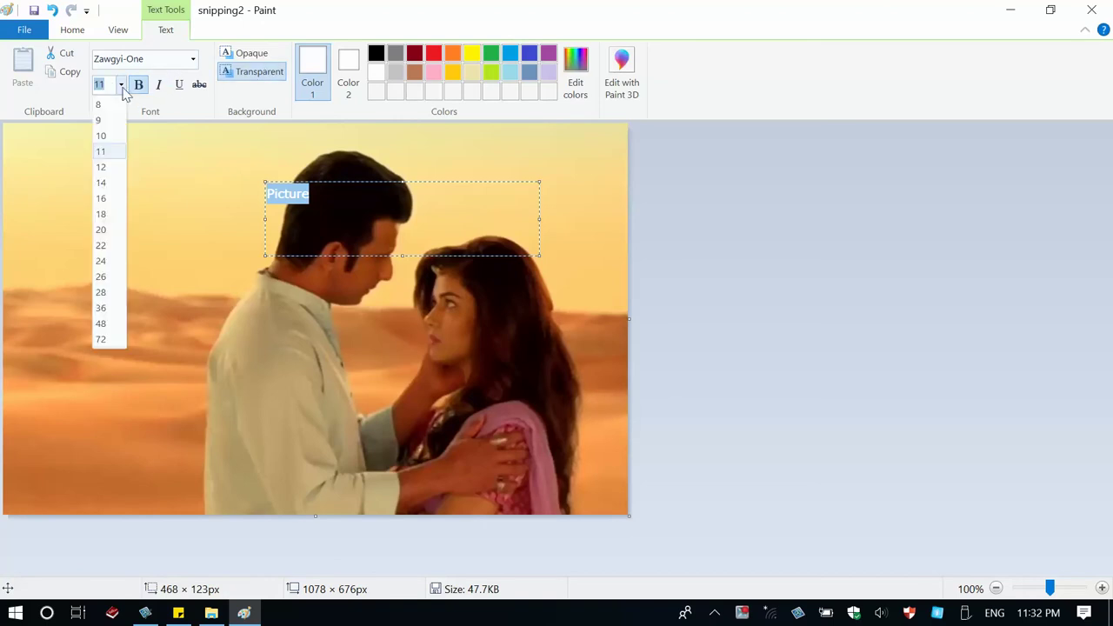
click(103, 229)
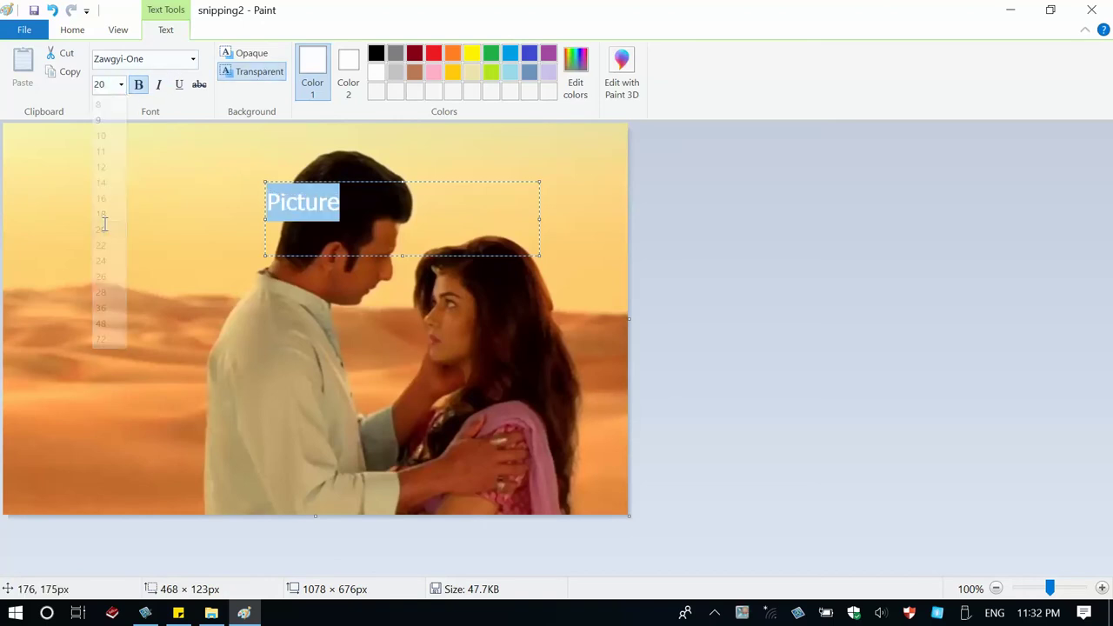
click(354, 200)
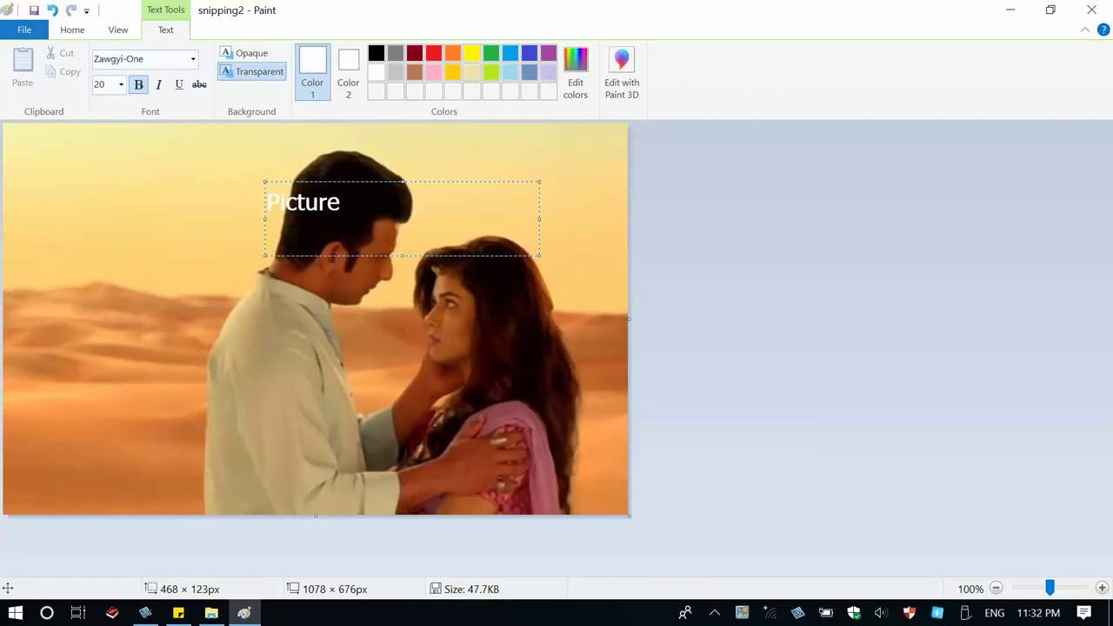
- Try adding Burmese characters after the word Picture, and delete them
text(ထ)
key(BackSpace)
text(ပိ)
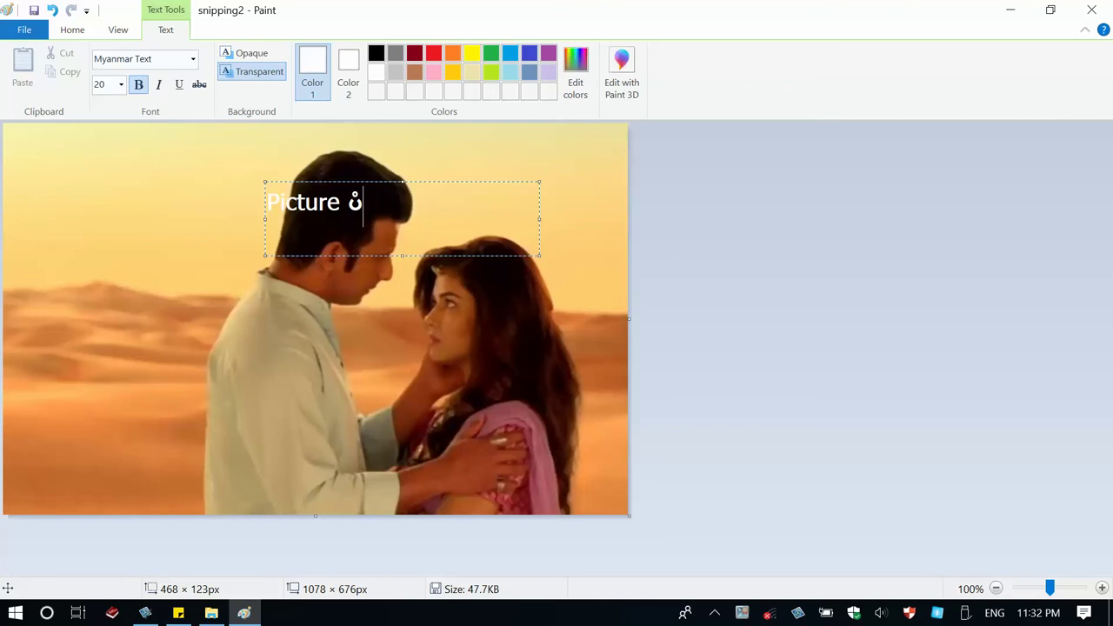
key(BackSpace)
- Set the font to Zawgyi-One and try entering Burmese characters after the word Picture
click(193, 59)
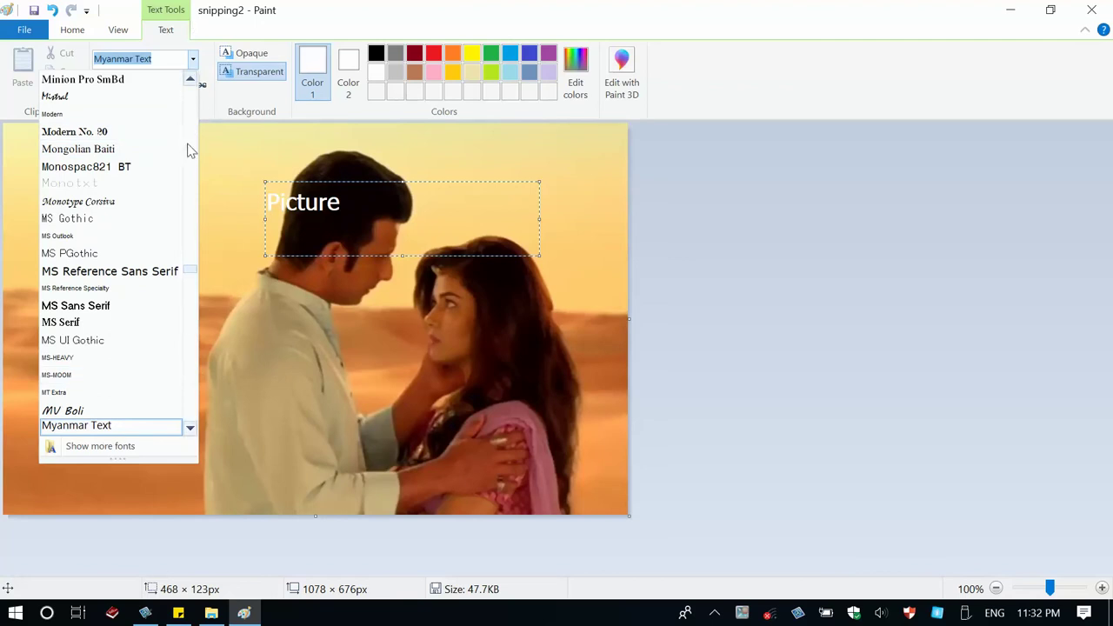
drag(191, 273, 193, 465)
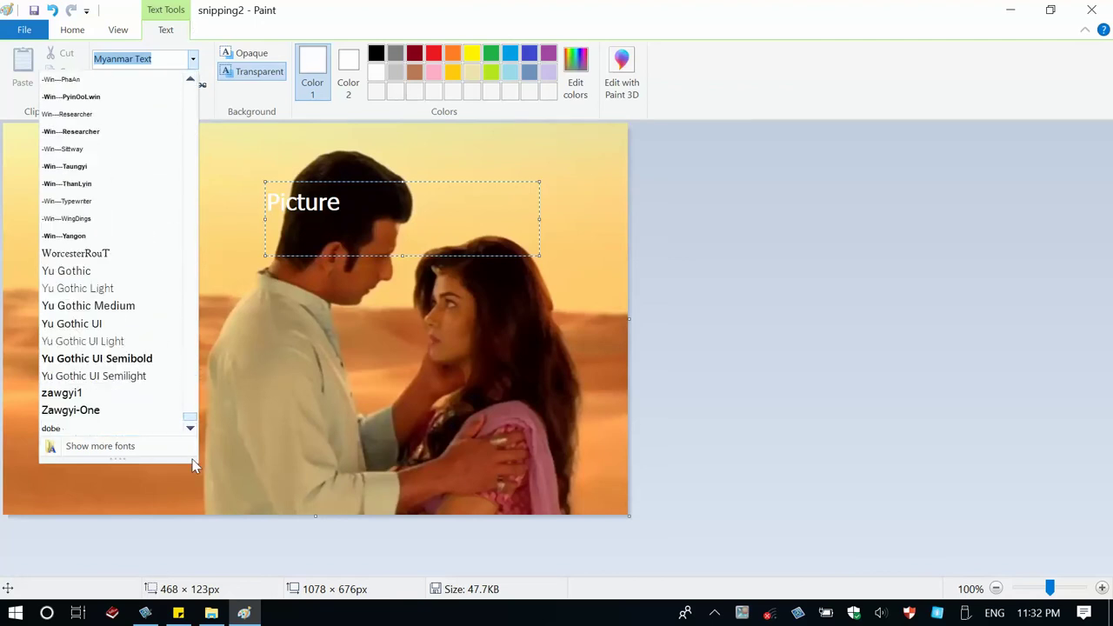
click(105, 409)
text(ဝိ)
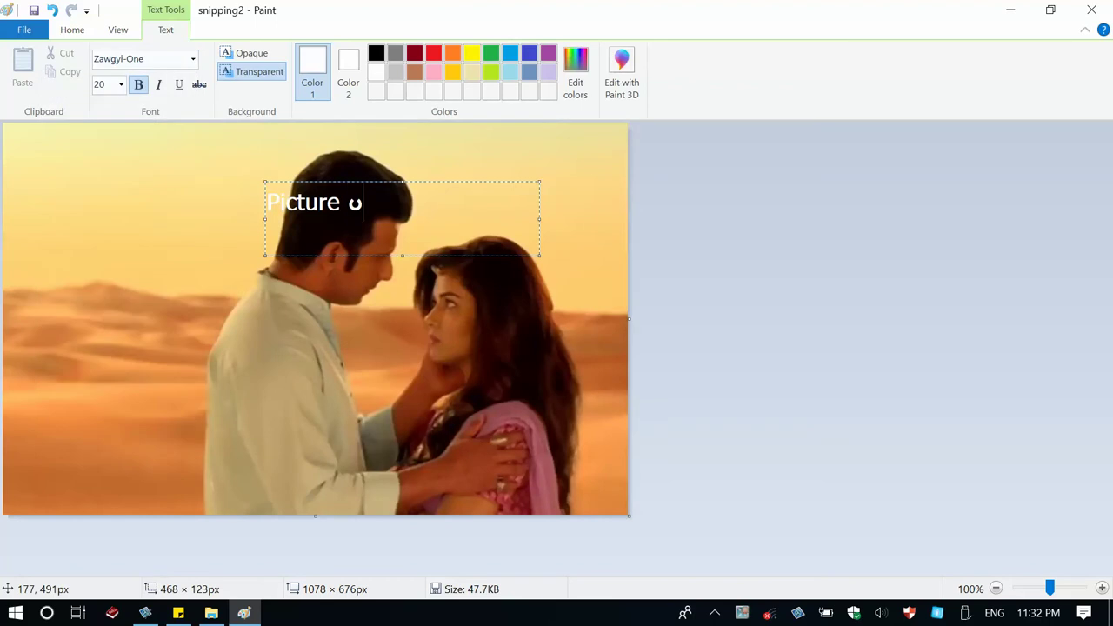
text(ု)
- Clear the text box completely and enter the lowercase word picture followed by a space
key(BackSpace)
key(BackSpace)
key(BackSpace)
key(BackSpace)
key(BackSpace)
key(BackSpace)
key(BackSpace)
key(BackSpace)
key(BackSpace)
key(BackSpace)
key(BackSpace)
text(ေဝ)
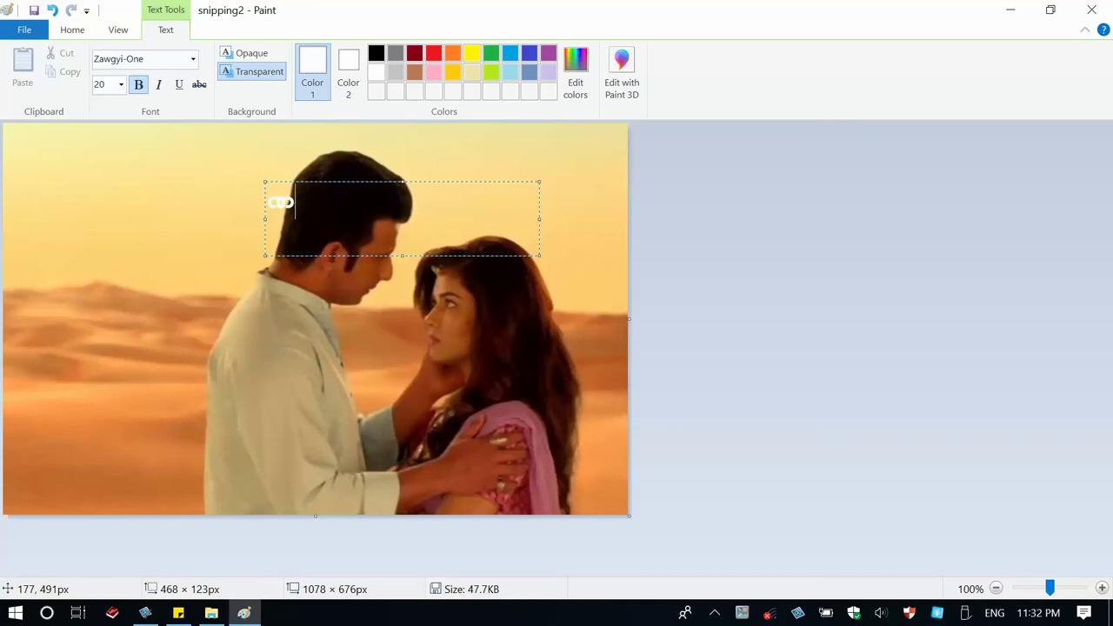
key(BackSpace)
key(BackSpace)
text(ေ)
key(BackSpace)
text(pix)
key(BackSpace)
text(cture )
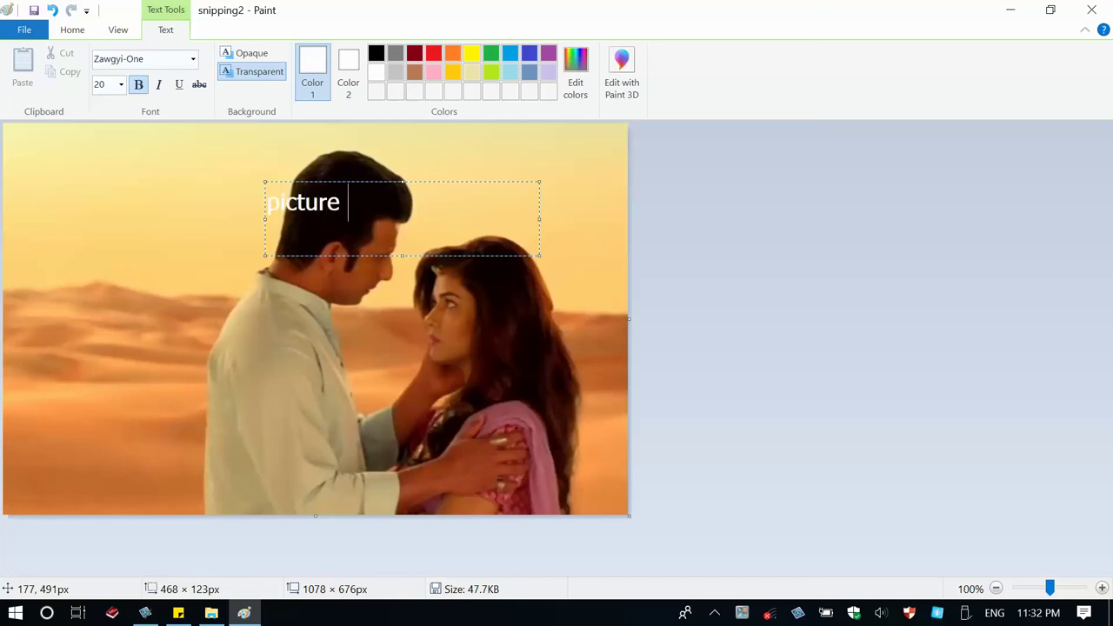
- Add an equals sign after picture and try Burmese characters with the Zawgyi Myanmar Unicode keyboard
text(= ပွ)
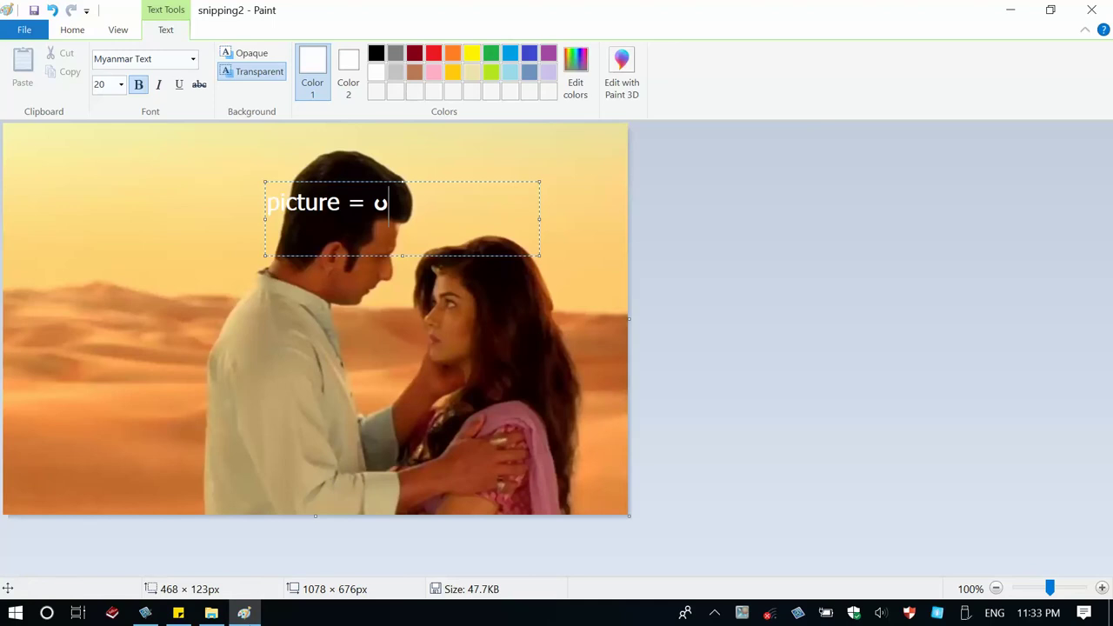
click(990, 614)
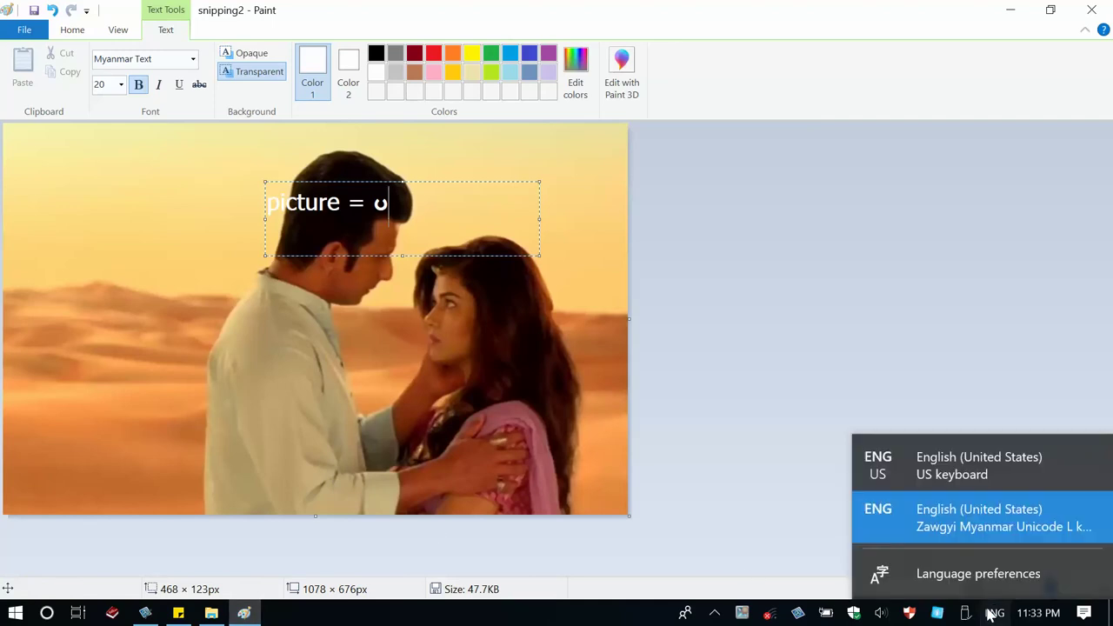
click(937, 520)
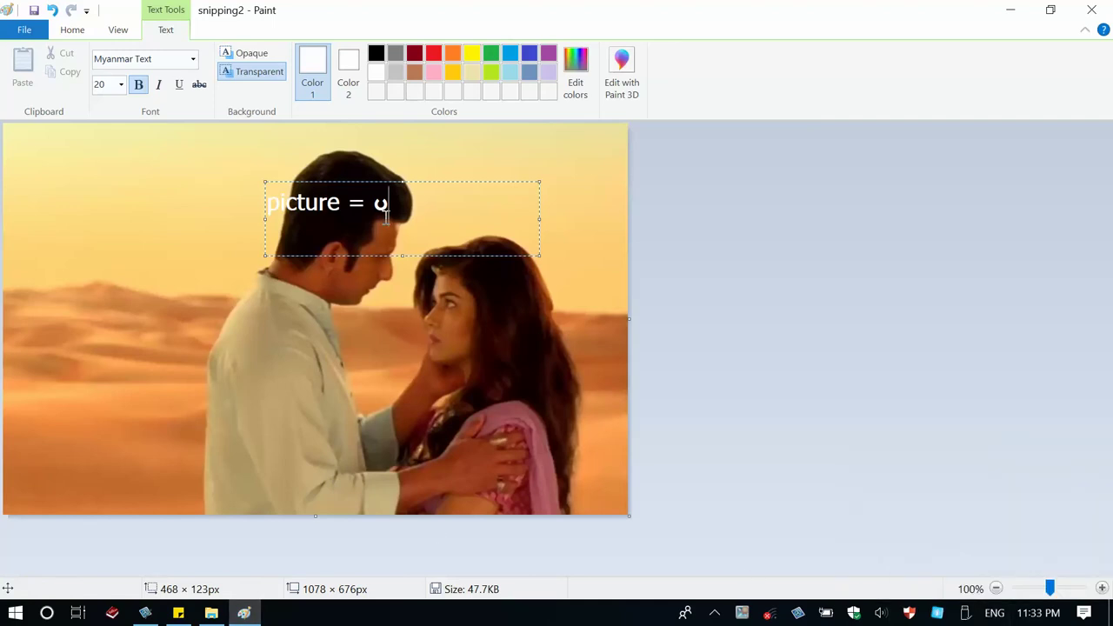
text(ိ)
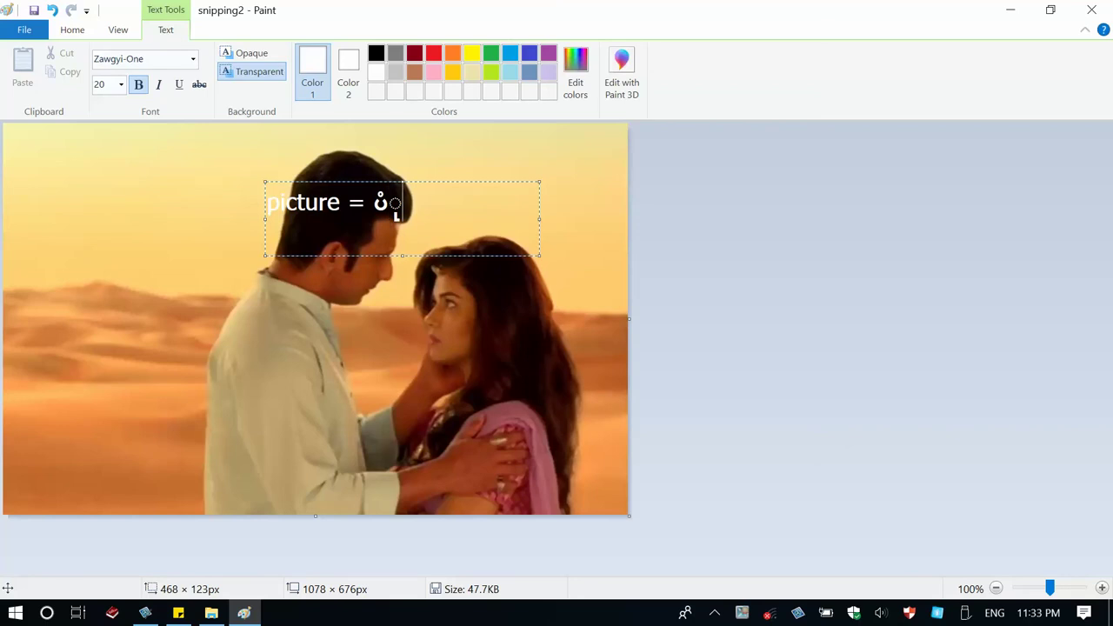
key(BackSpace)
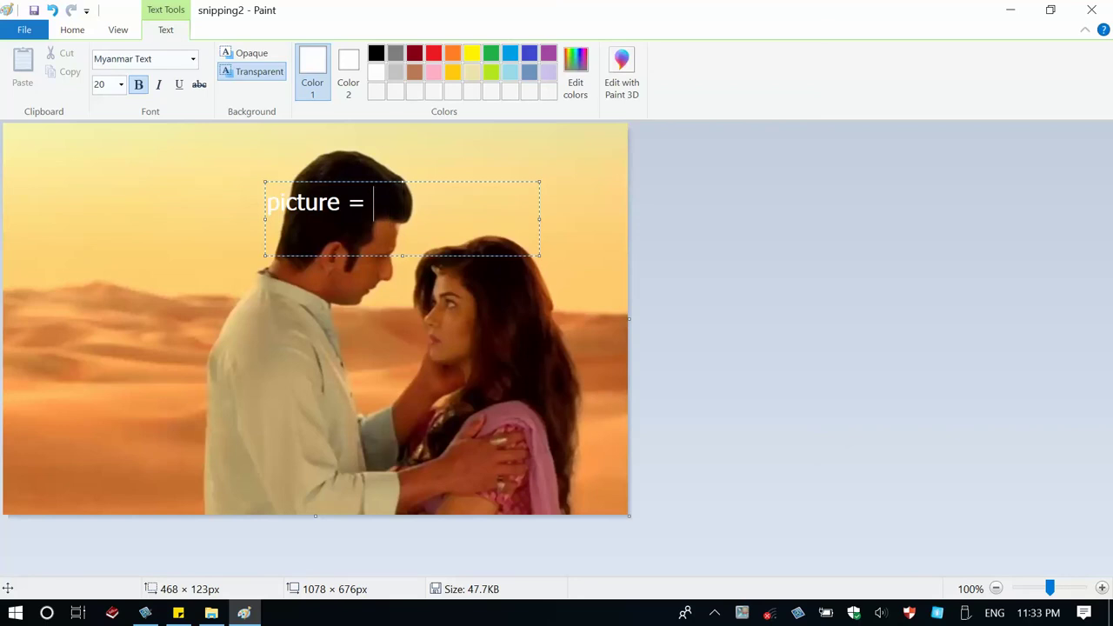
- Try other Burmese characters after picture, and erase them together with the equals sign
text(ရင)
key(BackSpace)
text(င)
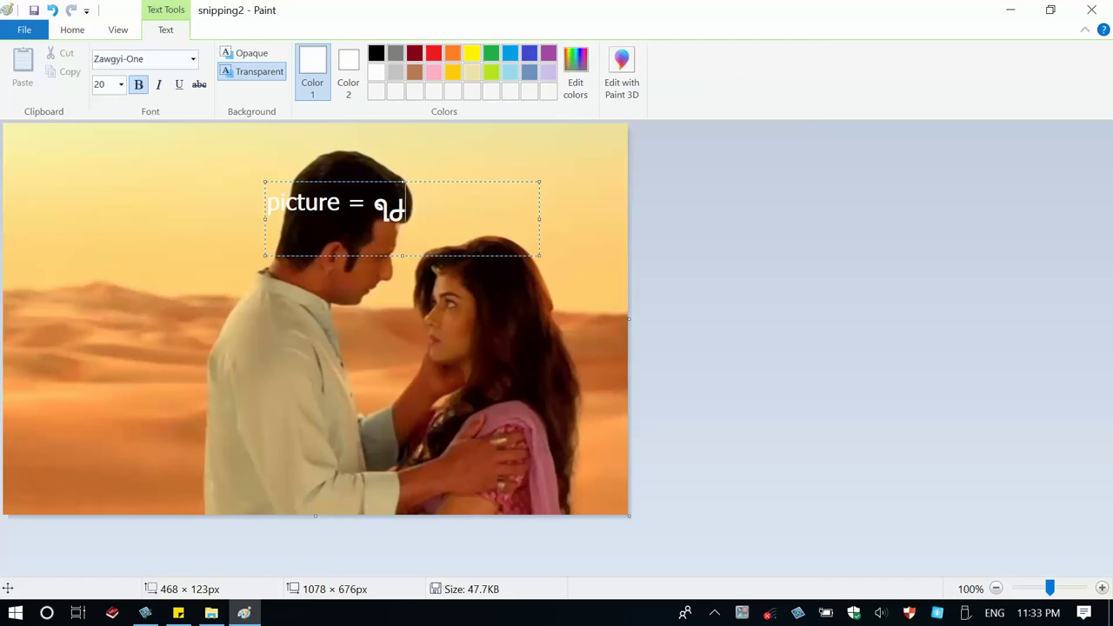
key(BackSpace)
key(BackSpace)
key(BackSpace)
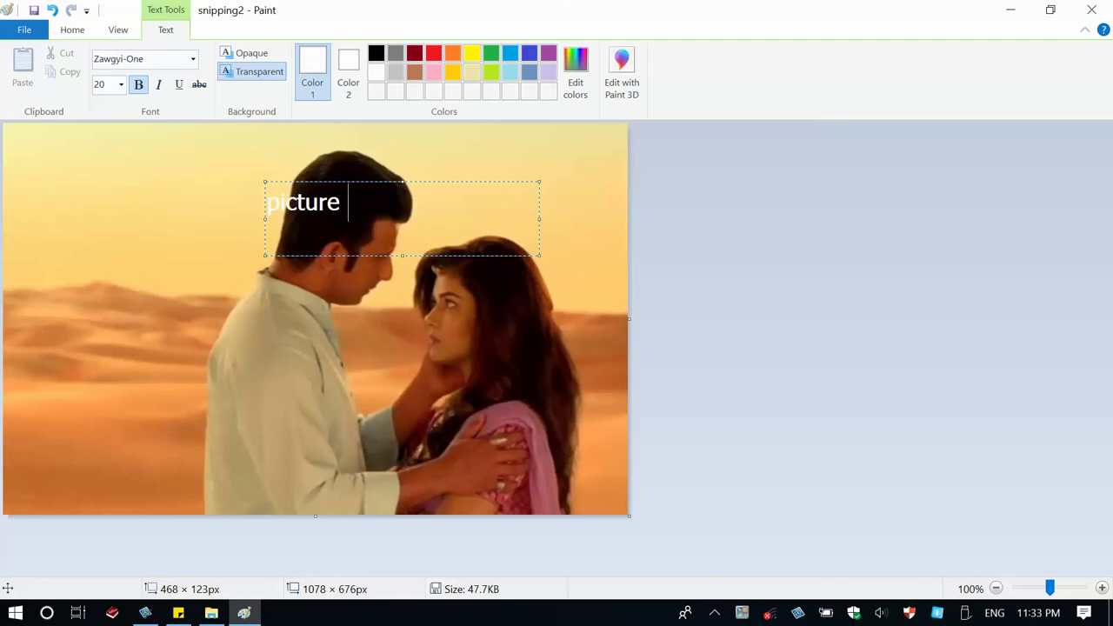
text(ေင)
key(BackSpace)
key(BackSpace)
- Set the font to -Win---Innwa070% and try entering Burmese characters after picture
click(192, 59)
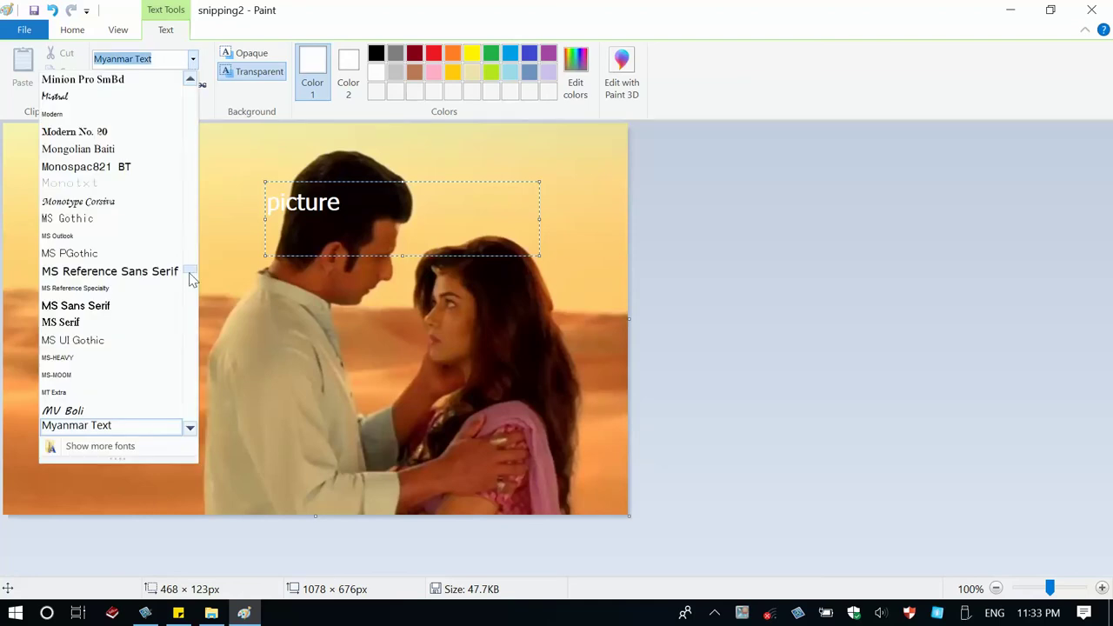
drag(193, 270, 190, 415)
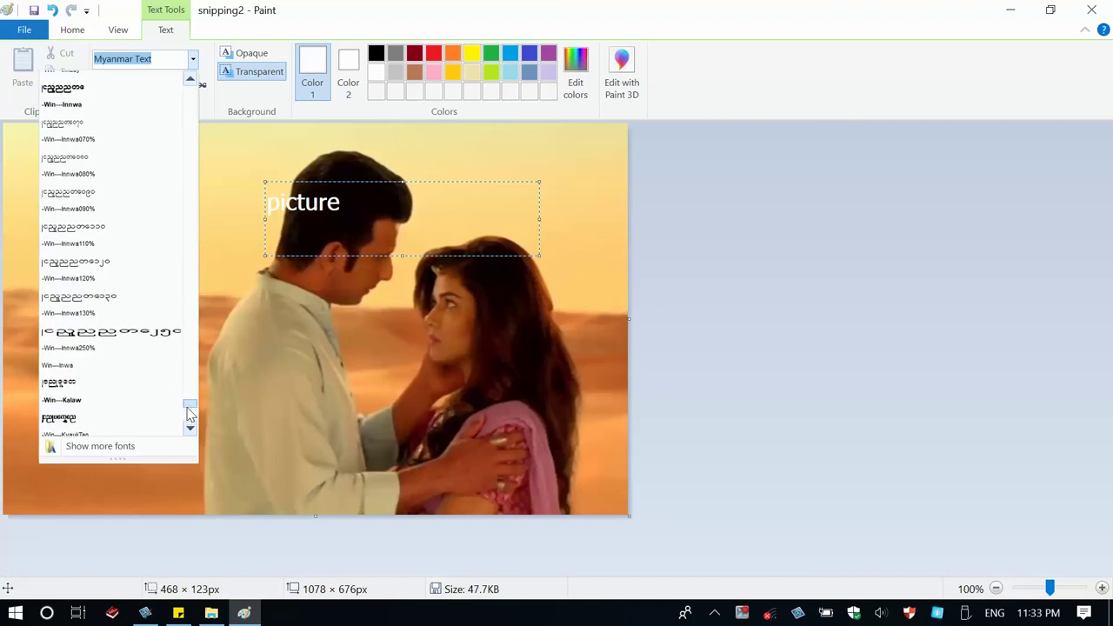
click(65, 139)
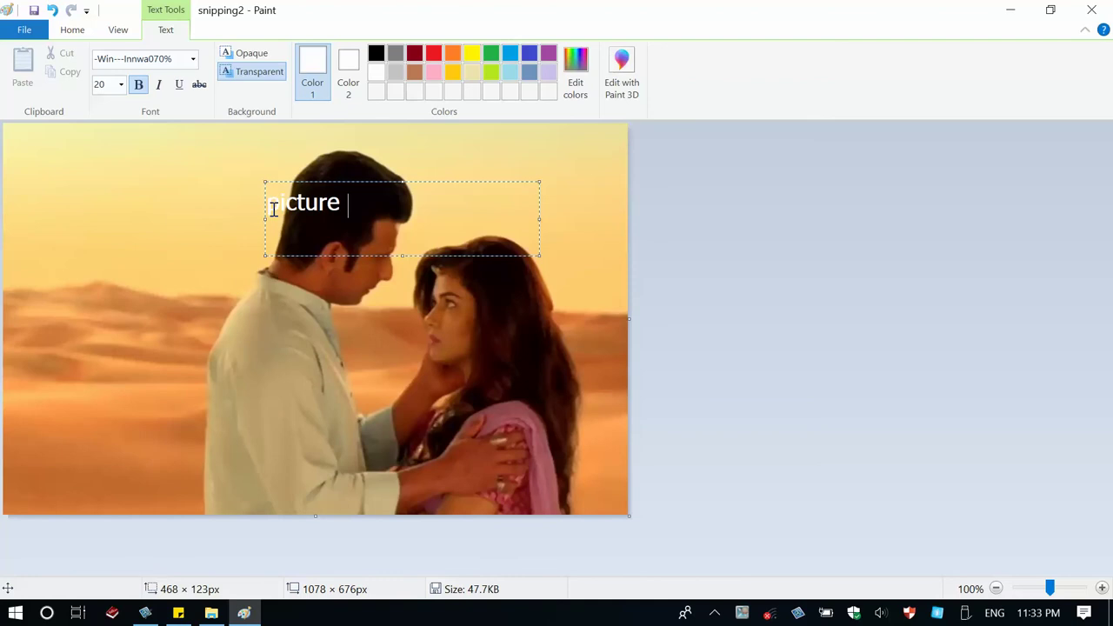
text(ydk)
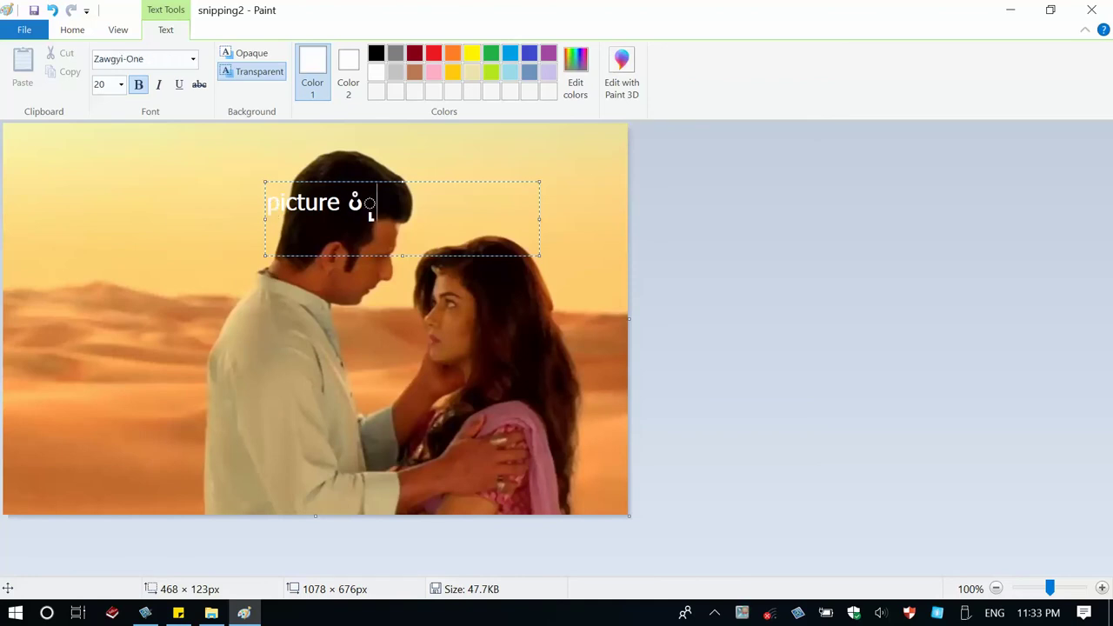
key(BackSpace)
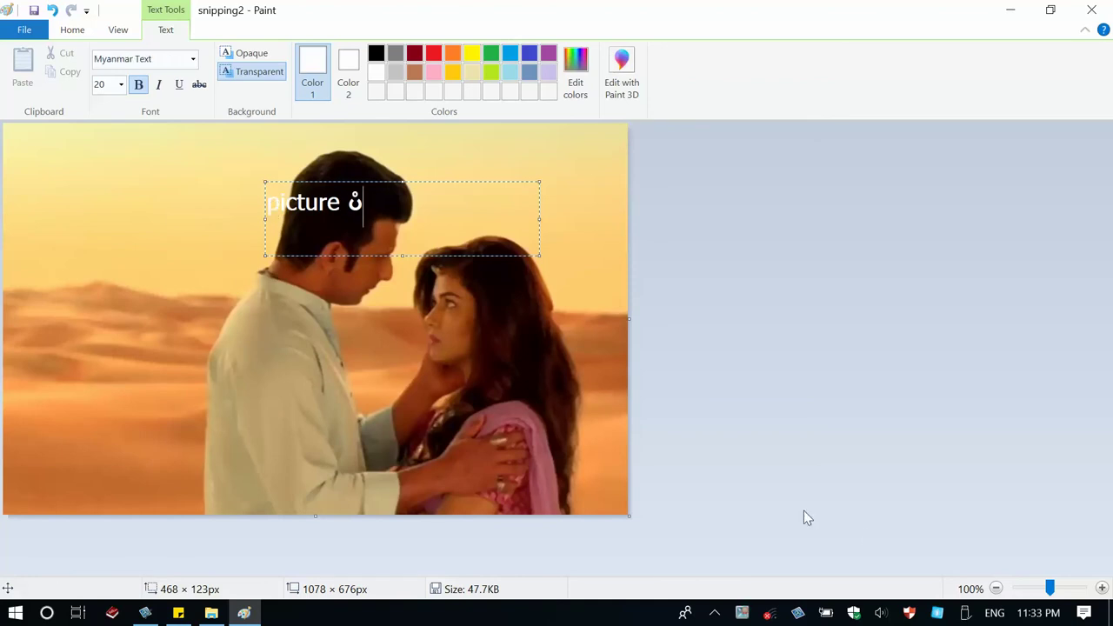
- Switch the input method to the US keyboard, try awm after picture, and erase the added characters
click(994, 613)
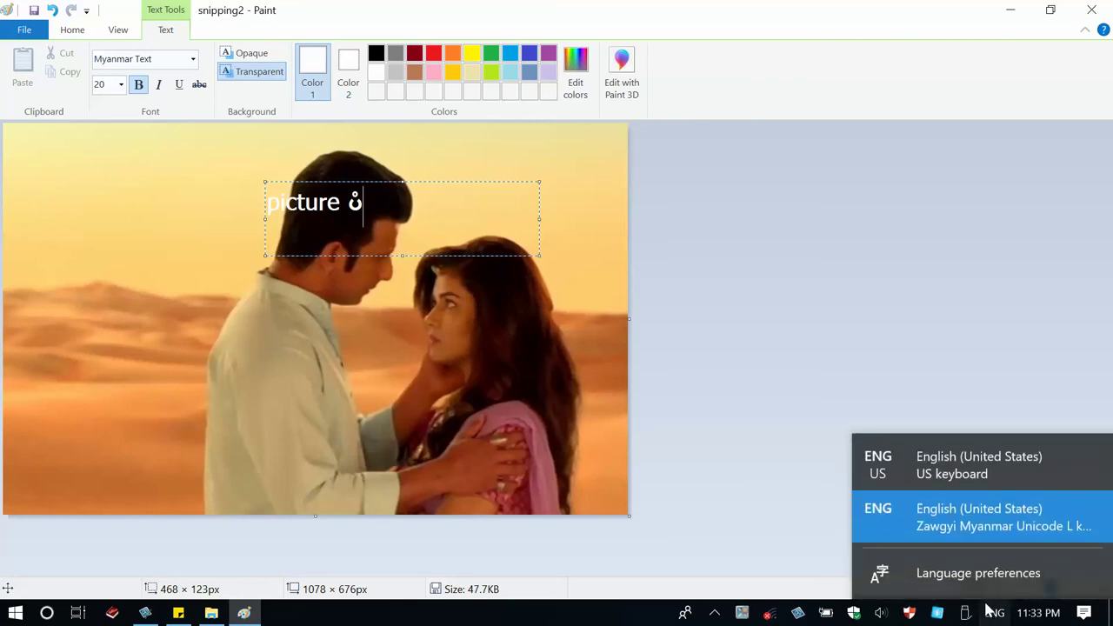
click(958, 451)
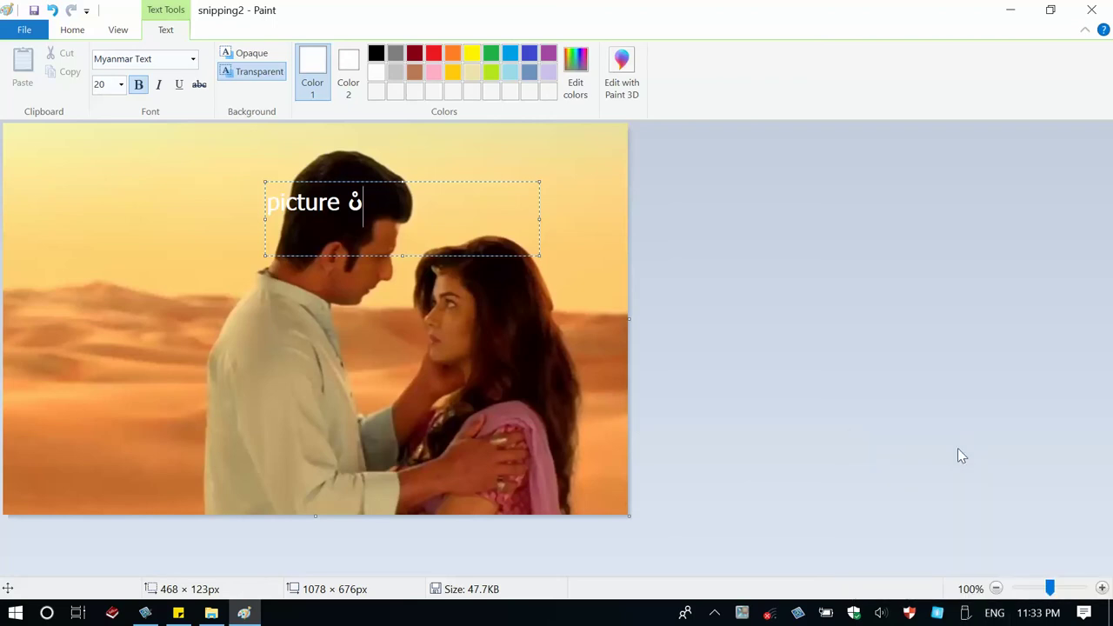
text(k)
key(BackSpace)
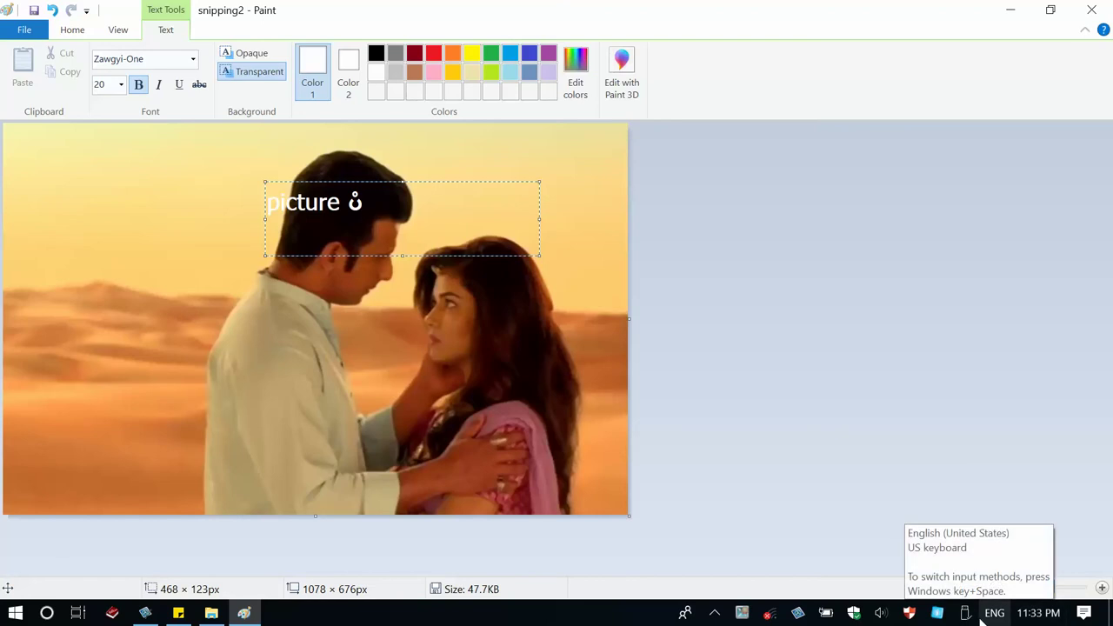
key(BackSpace)
text(awm)
key(BackSpace)
key(BackSpace)
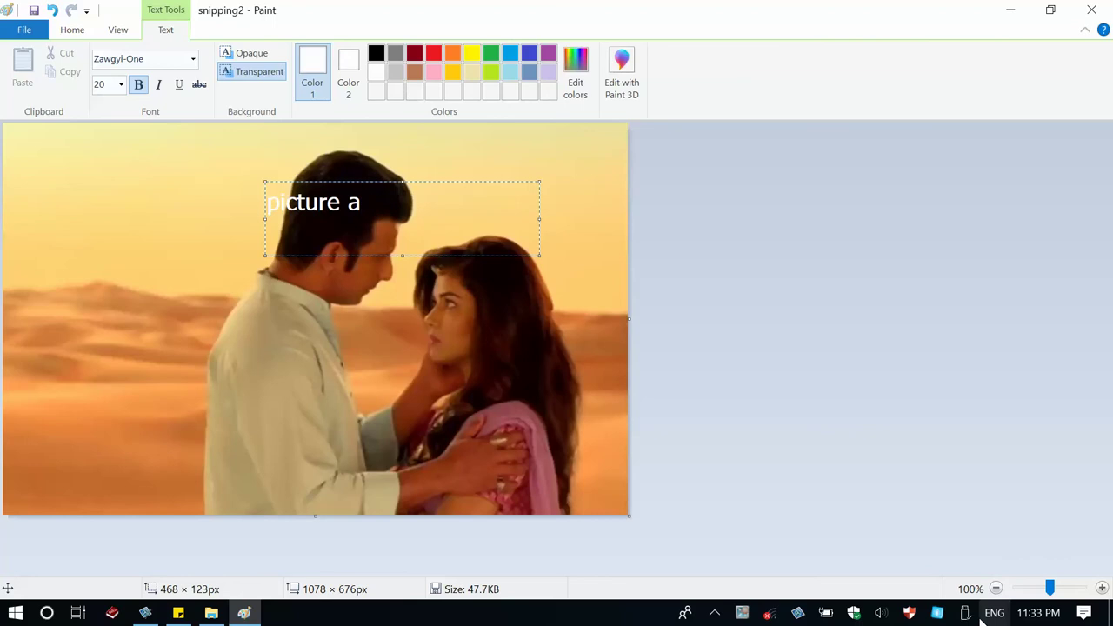
key(BackSpace)
- Try a longer Burmese word after picture, and erase everything back to the end of picture
text(ေဝာငၱး)
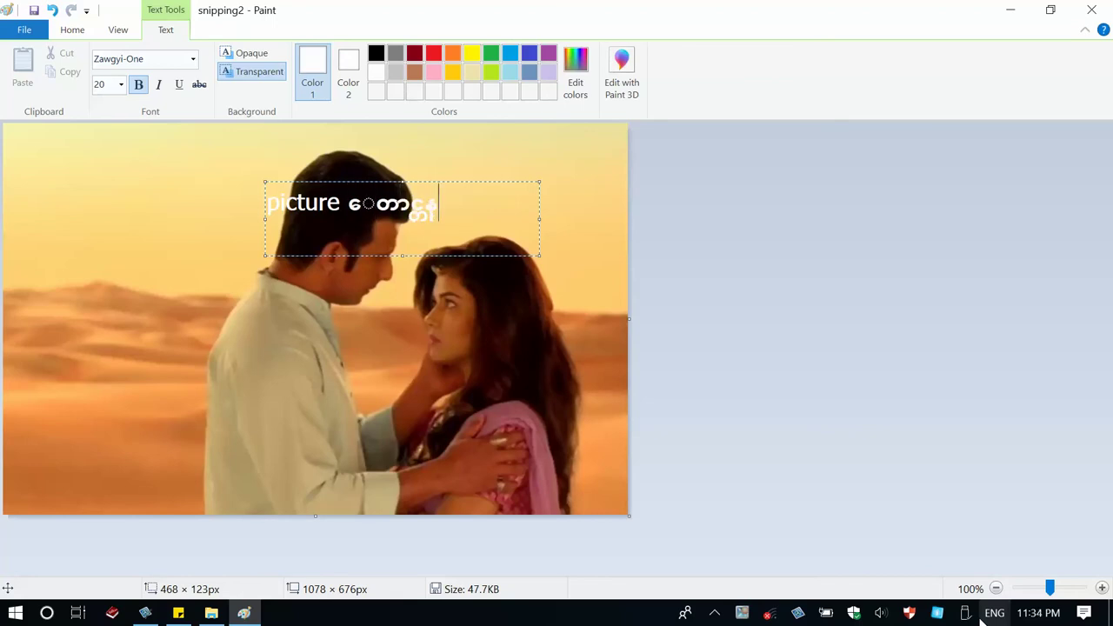
key(BackSpace)
key(BackSpace)
key(BackSpace)
key(BackSpace)
key(BackSpace)
key(BackSpace)
key(BackSpace)
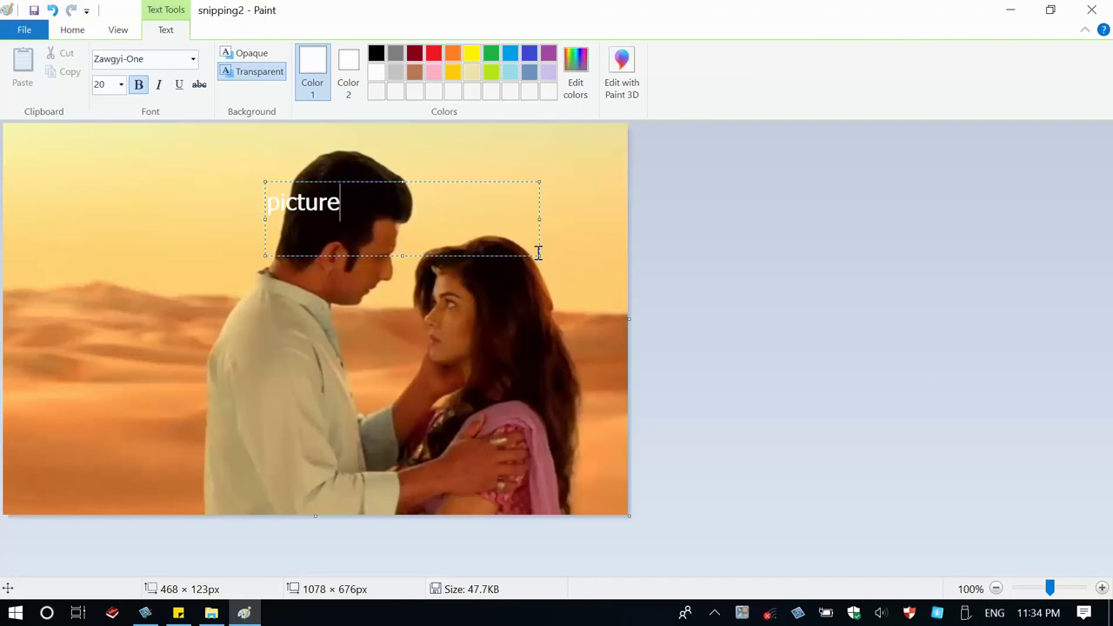
- Move the picture text box down and to the right, across the woman's chin and hair
drag(537, 253, 650, 409)
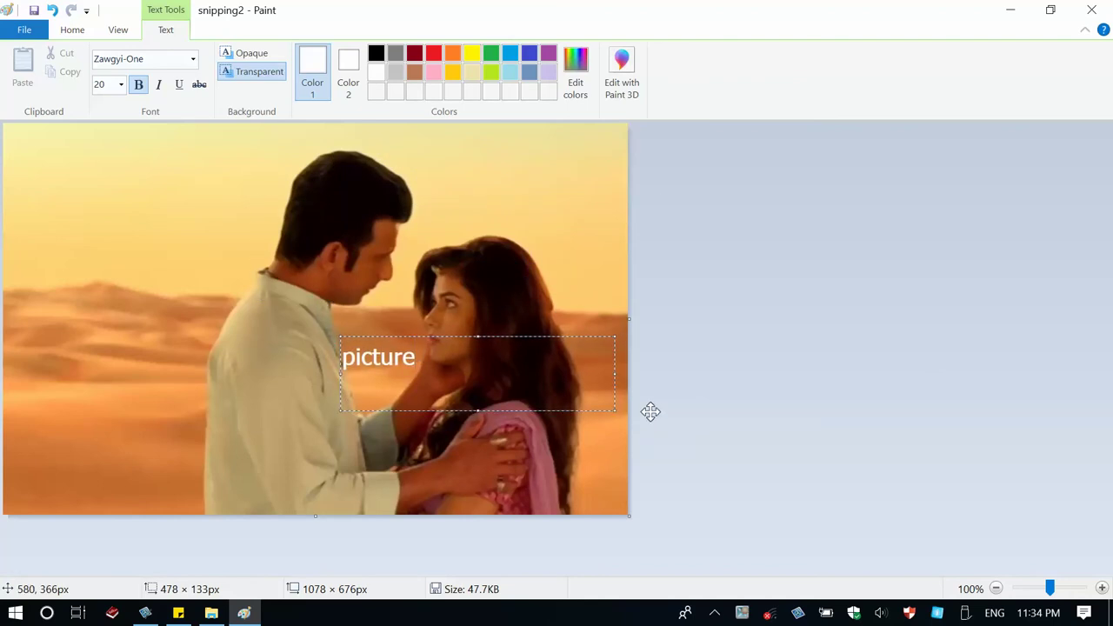
- Commit the picture text and draw a white oval about 220 × 207 px over the dunes beside the man
click(583, 236)
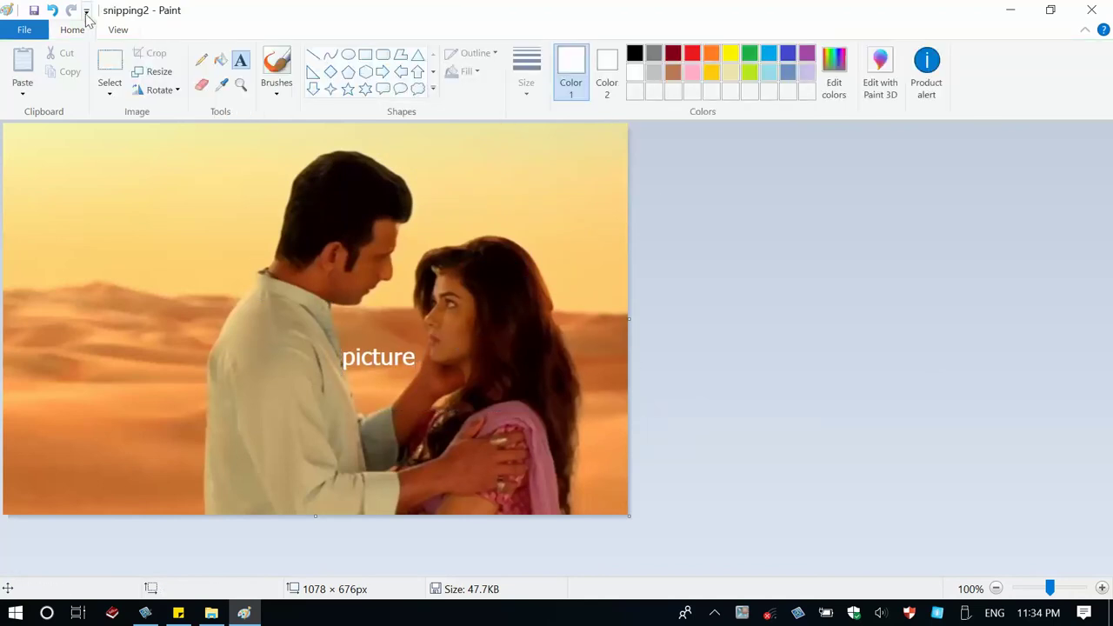
click(366, 90)
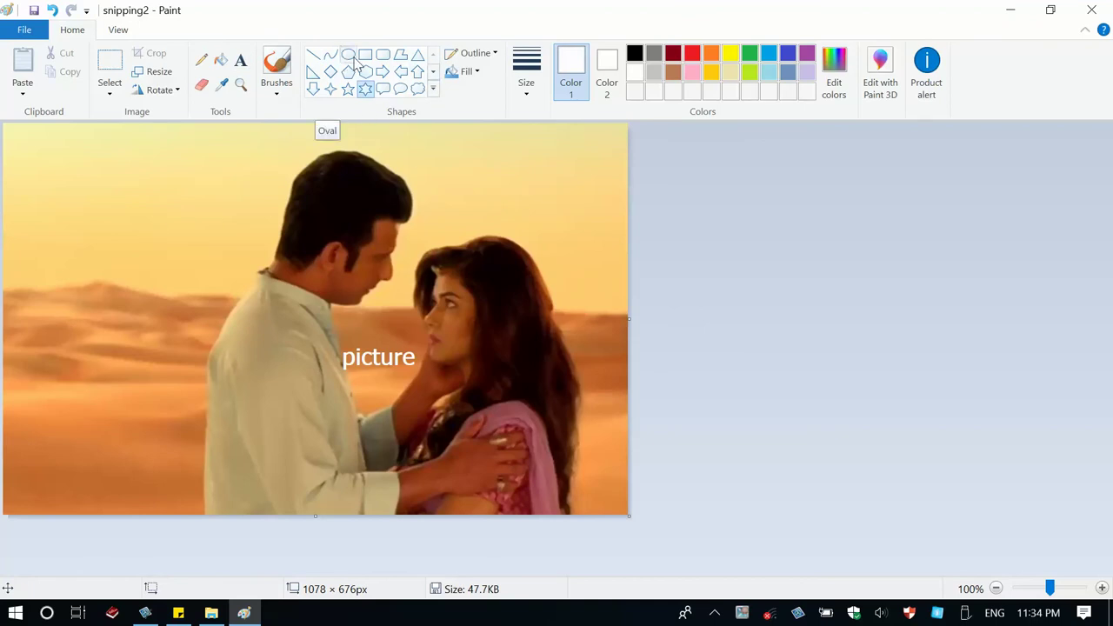
click(348, 55)
drag(41, 220, 168, 340)
mouse_move(107, 281)
mouse_down()
mouse_move(160, 313)
mouse_move(160, 340)
mouse_move(138, 345)
mouse_move(110, 283)
mouse_up()
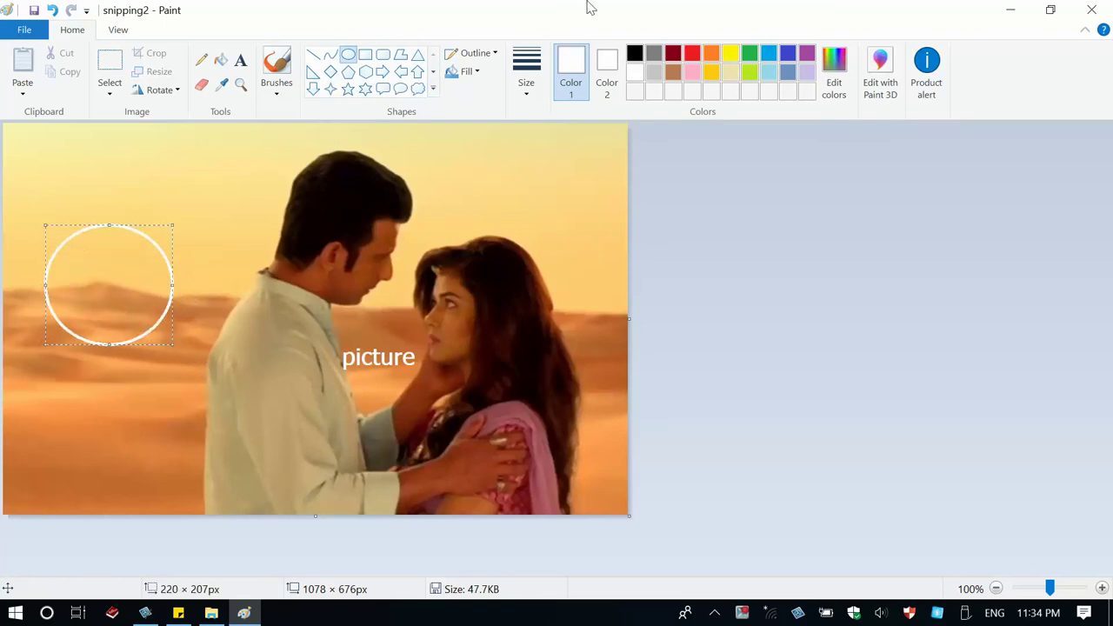
- Draw a red five-point star about 161 × 149 px and center it inside the white oval
click(347, 89)
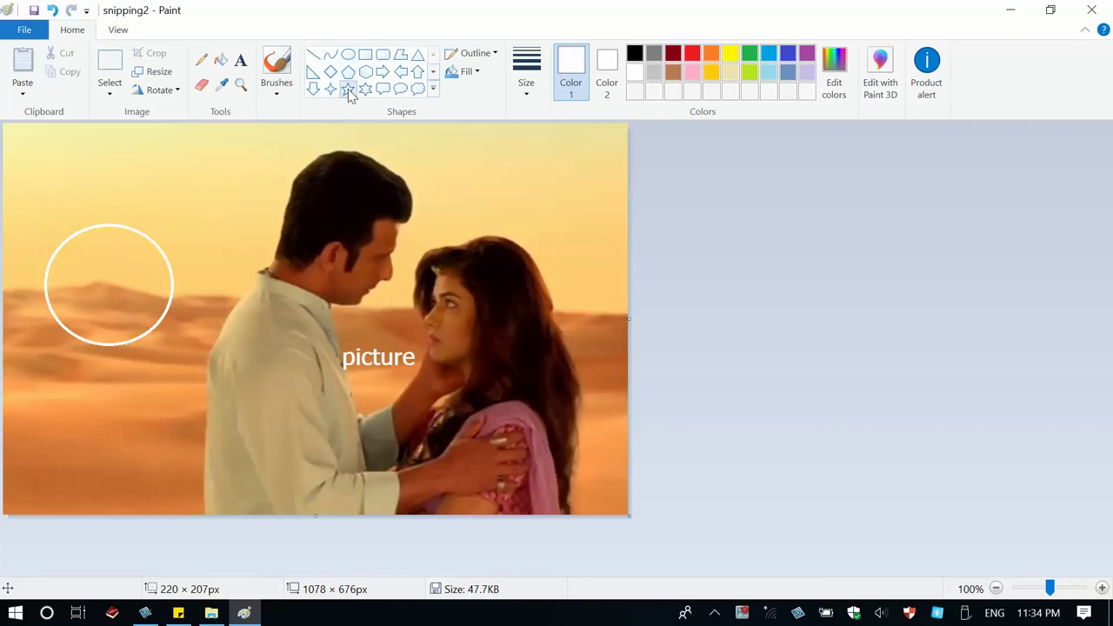
click(692, 53)
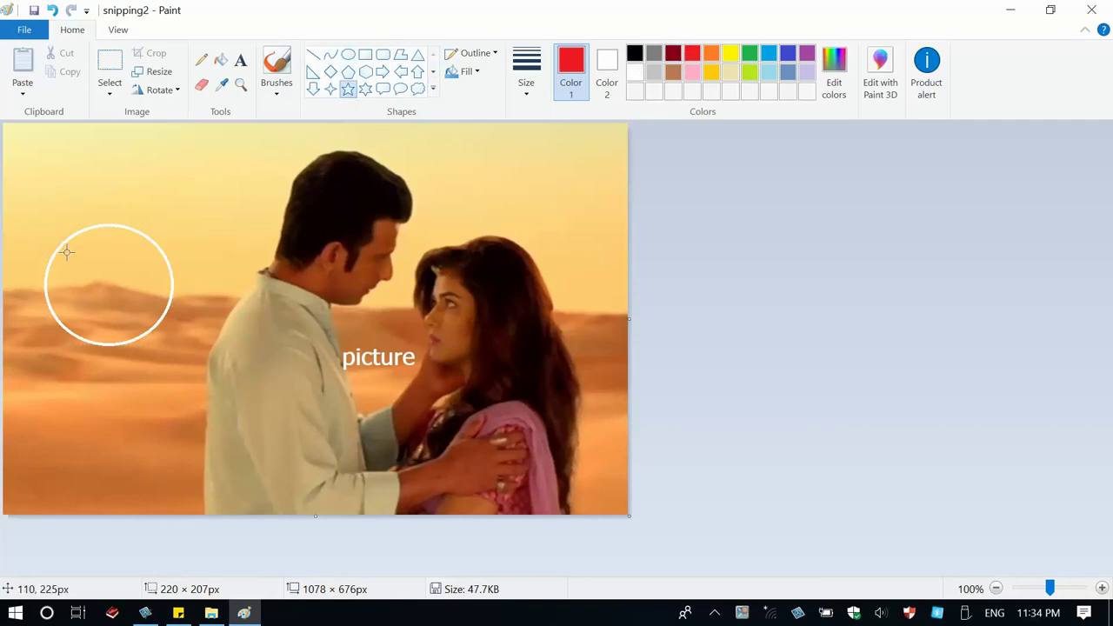
drag(67, 252, 161, 334)
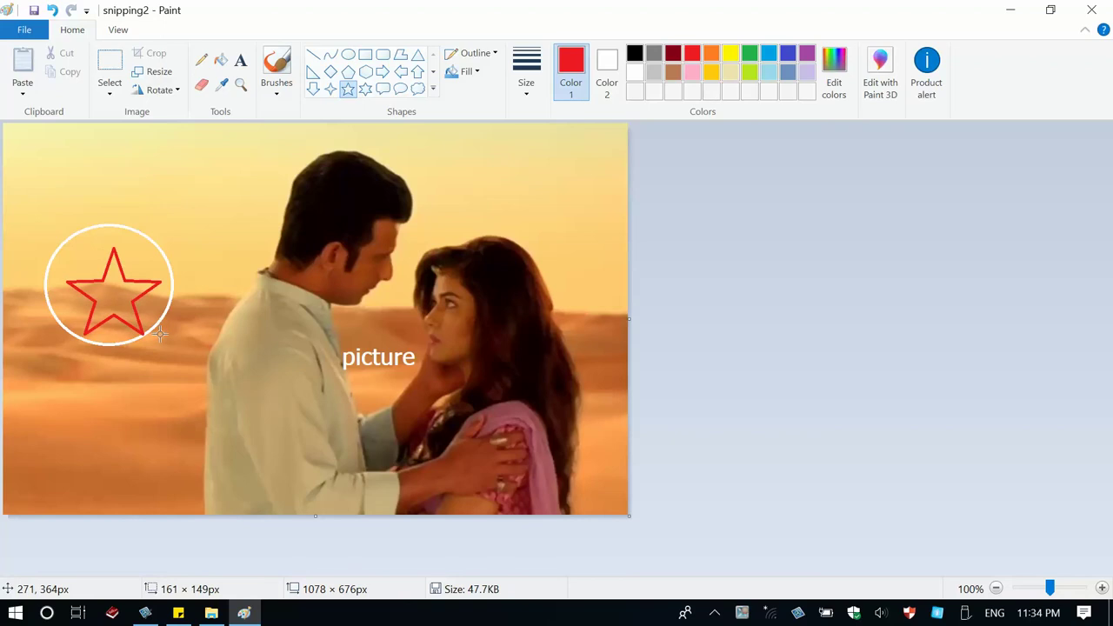
drag(112, 299, 108, 290)
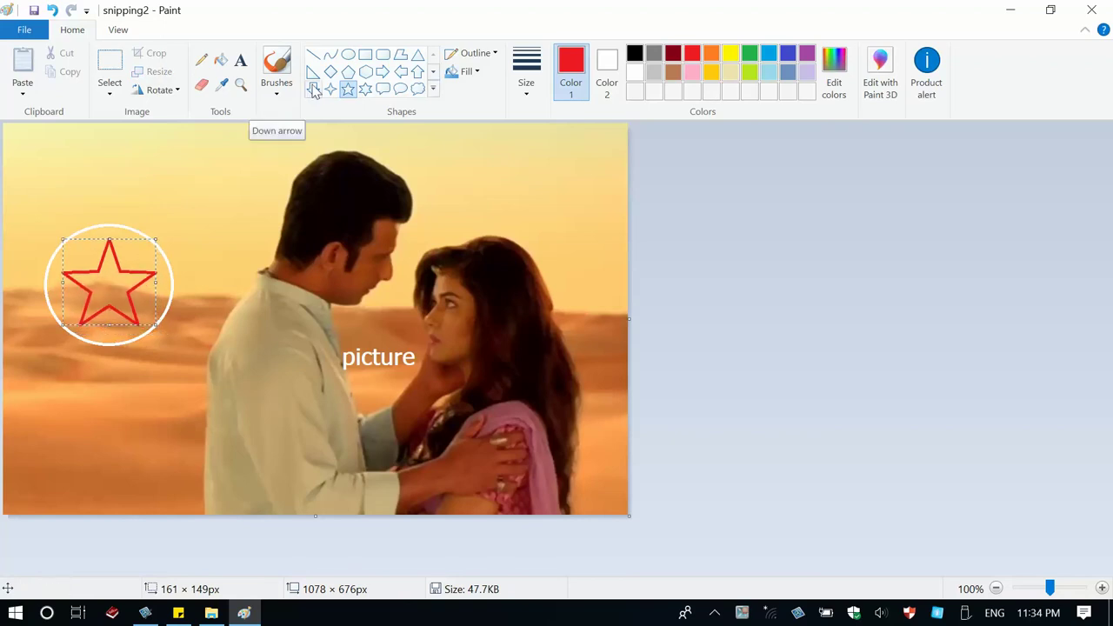
- Try filling the star with the Fill tool, and set Color 2 to green
click(276, 69)
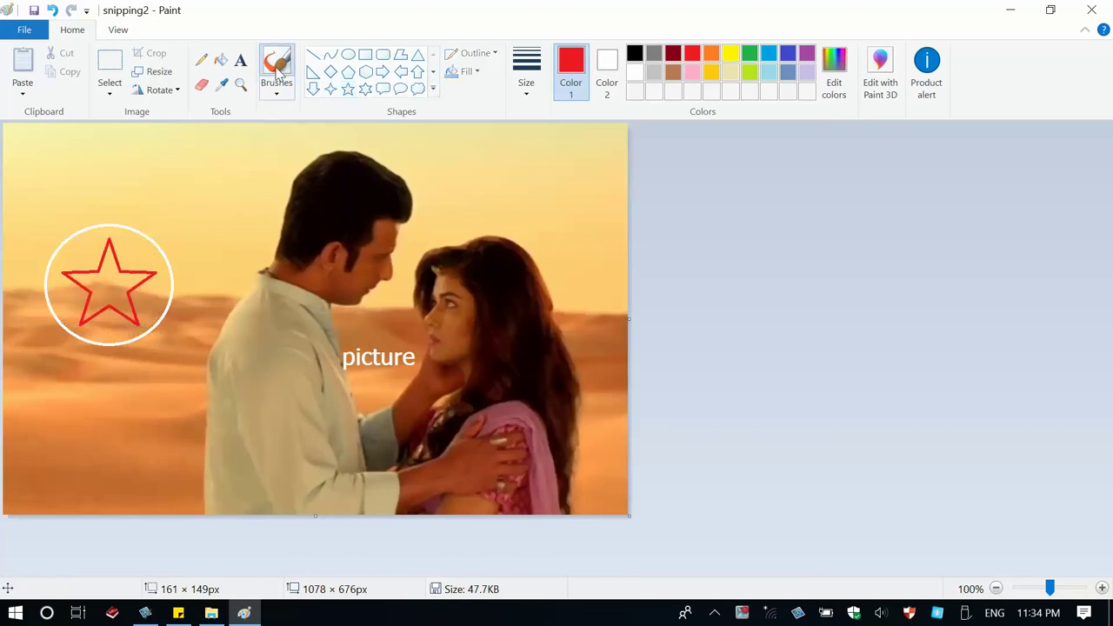
click(221, 59)
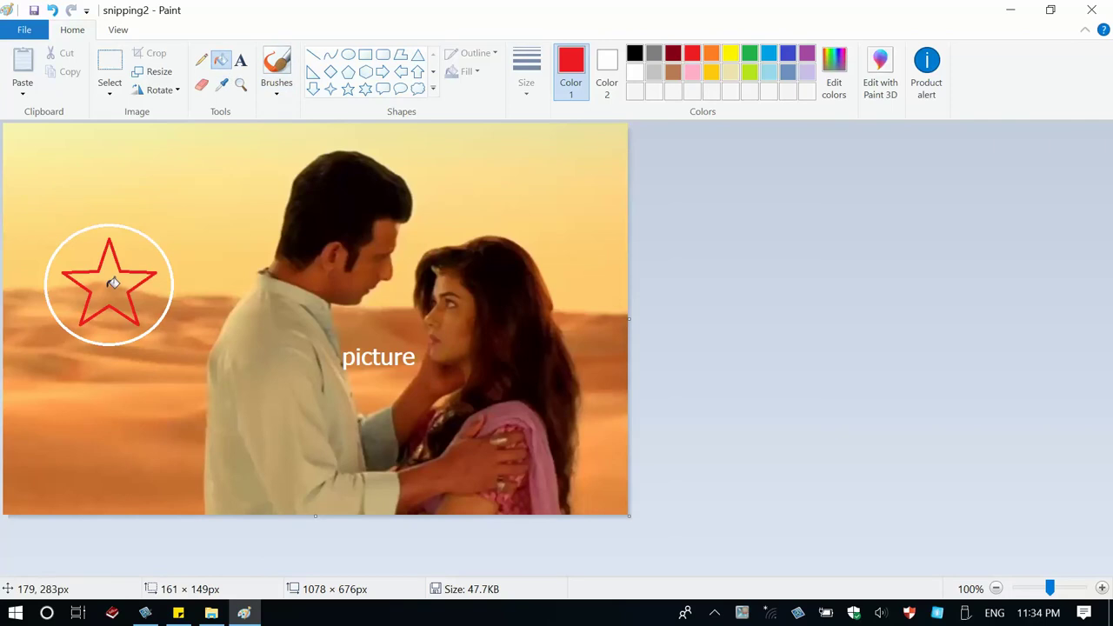
click(607, 76)
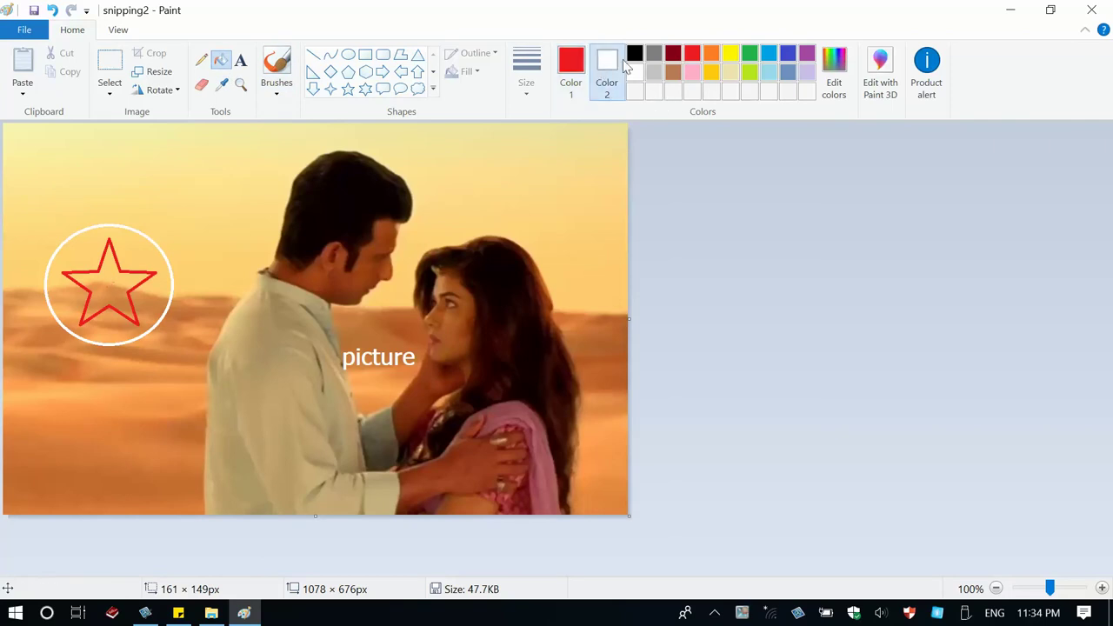
click(708, 54)
click(745, 50)
- Paint red strokes inside the star with the Airbrush
click(276, 90)
click(275, 122)
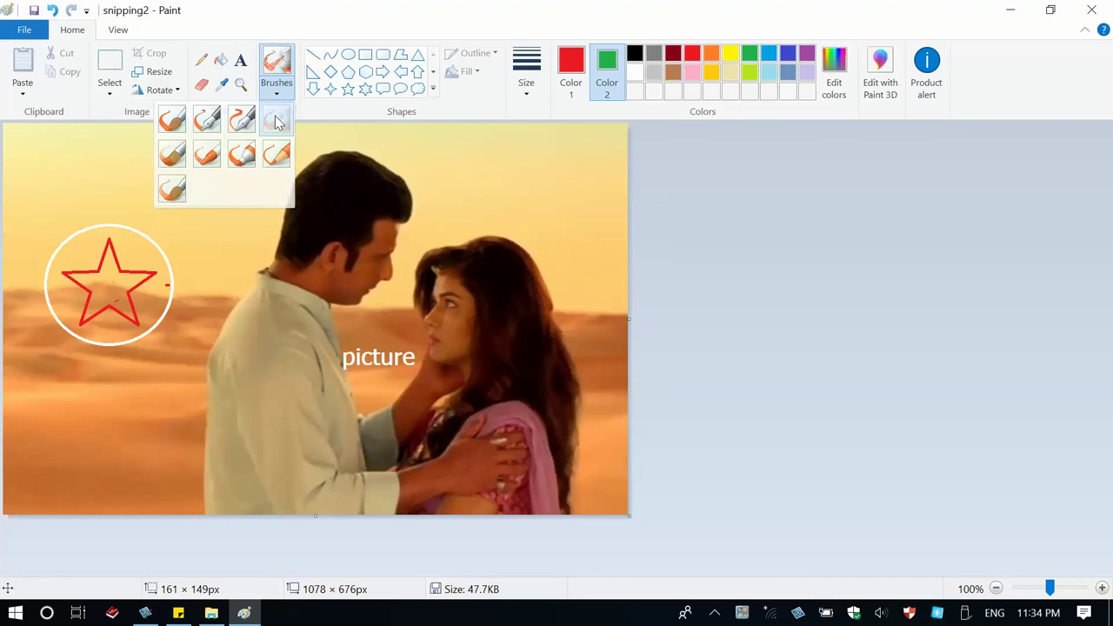
mouse_move(130, 283)
mouse_down()
mouse_move(115, 260)
mouse_move(102, 278)
mouse_up()
mouse_move(97, 294)
mouse_down()
mouse_move(116, 303)
mouse_move(117, 287)
mouse_up()
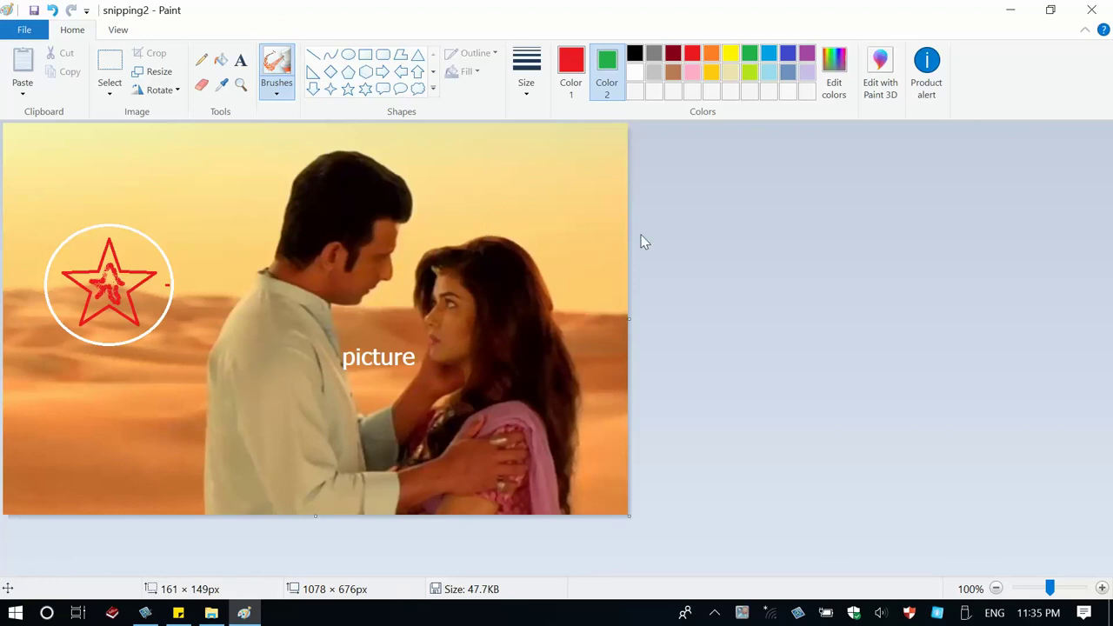
- Close the snipping2 picture without saving the changes
click(25, 31)
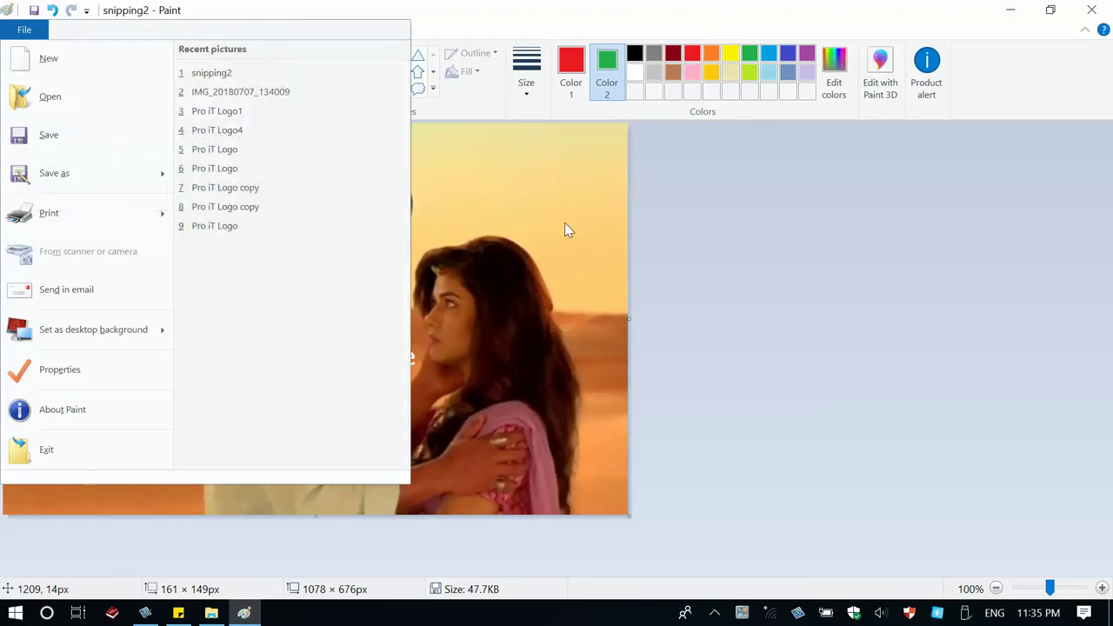
click(1091, 10)
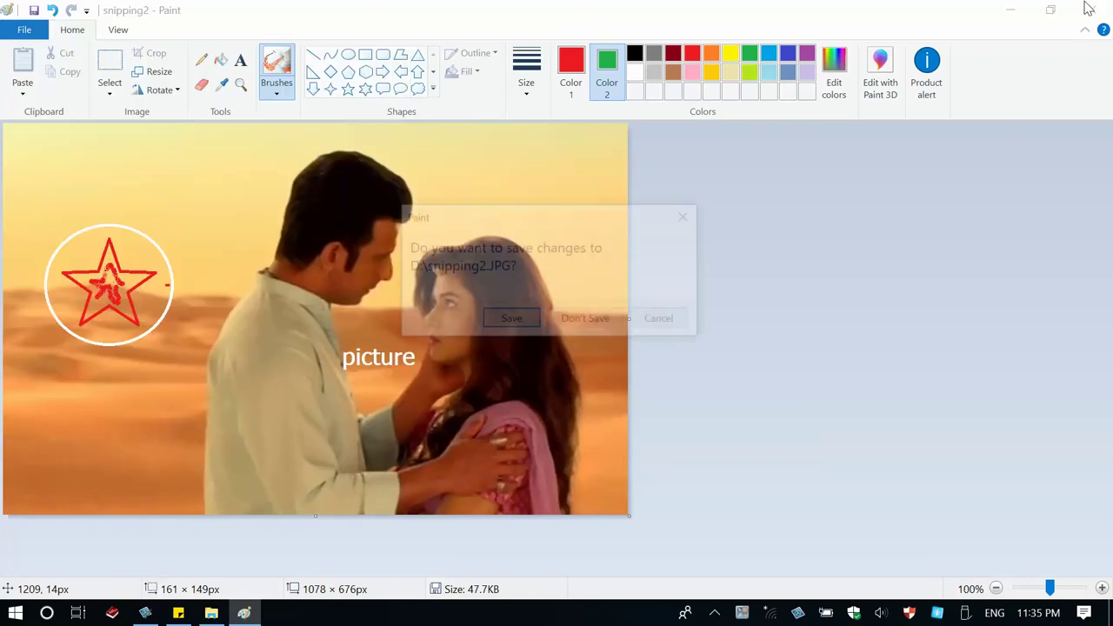
click(587, 321)
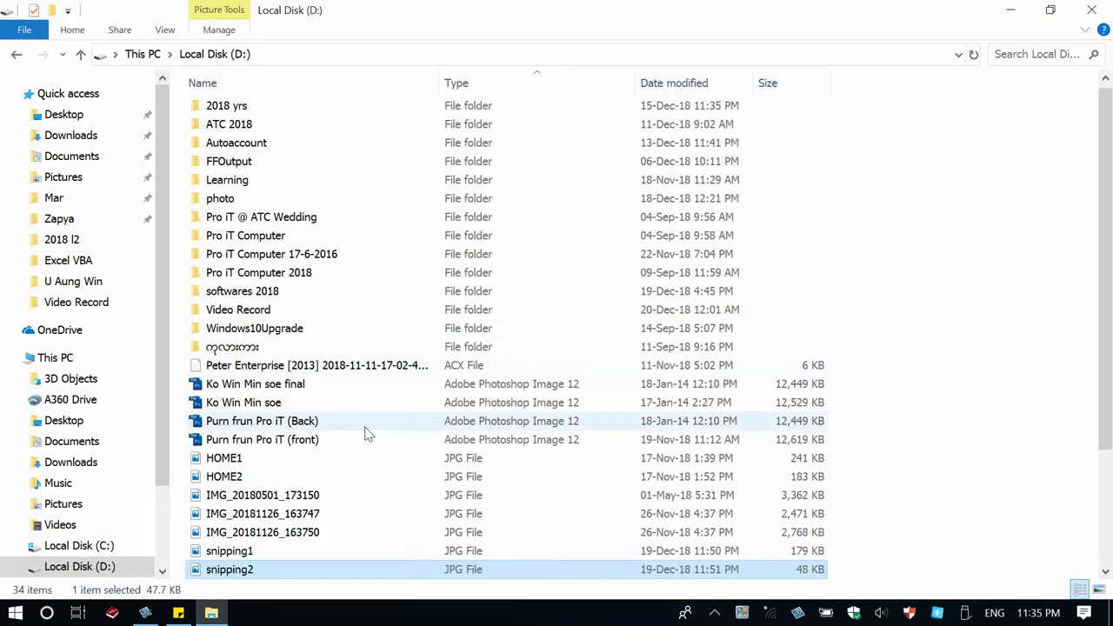
- Check the file size in the properties of the snipping2 file on Local Disk (D:), and close them
right_click(248, 570)
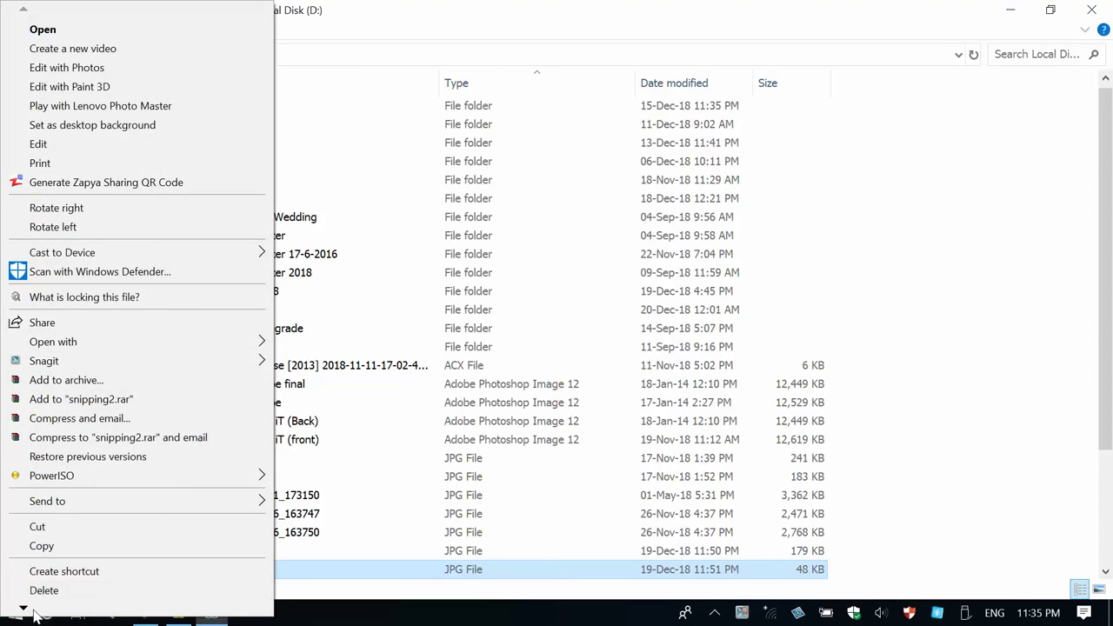
mouse_move(30, 612)
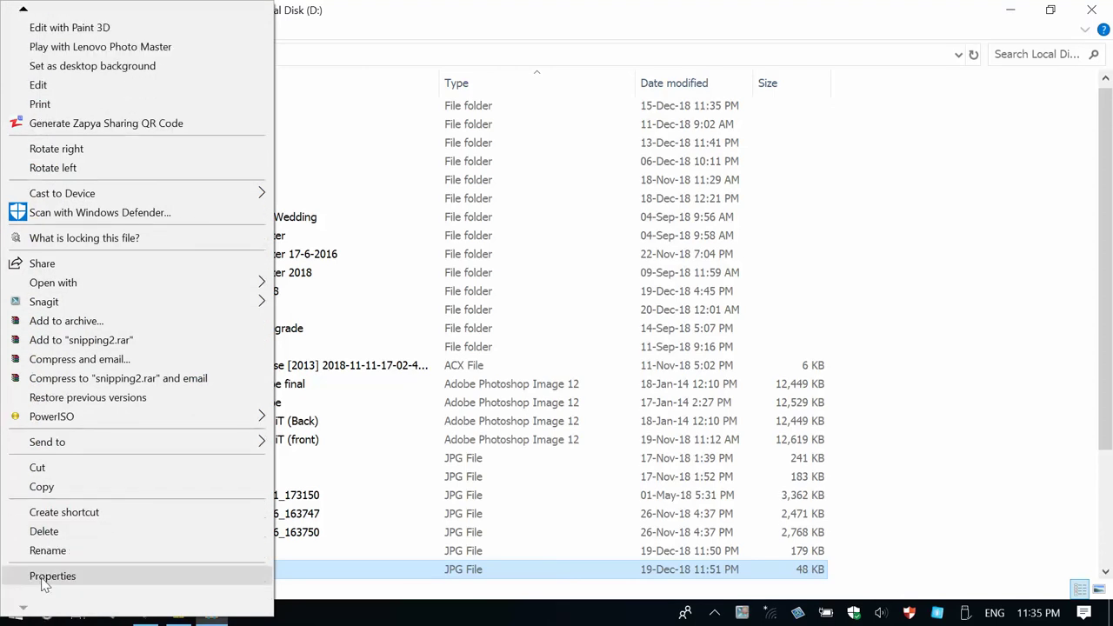
click(44, 575)
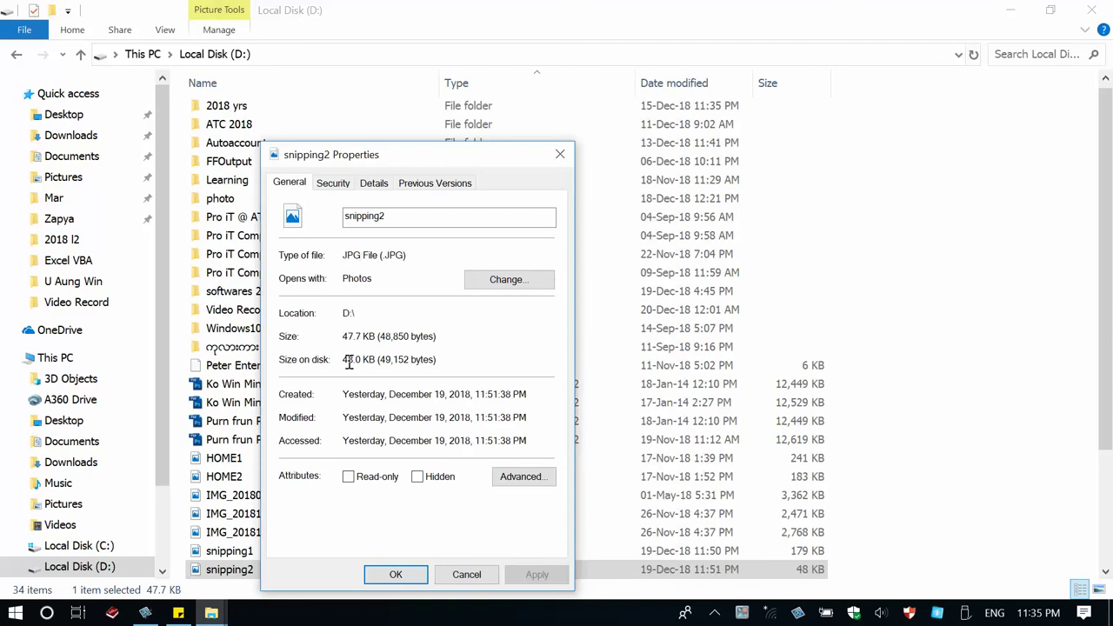
click(466, 574)
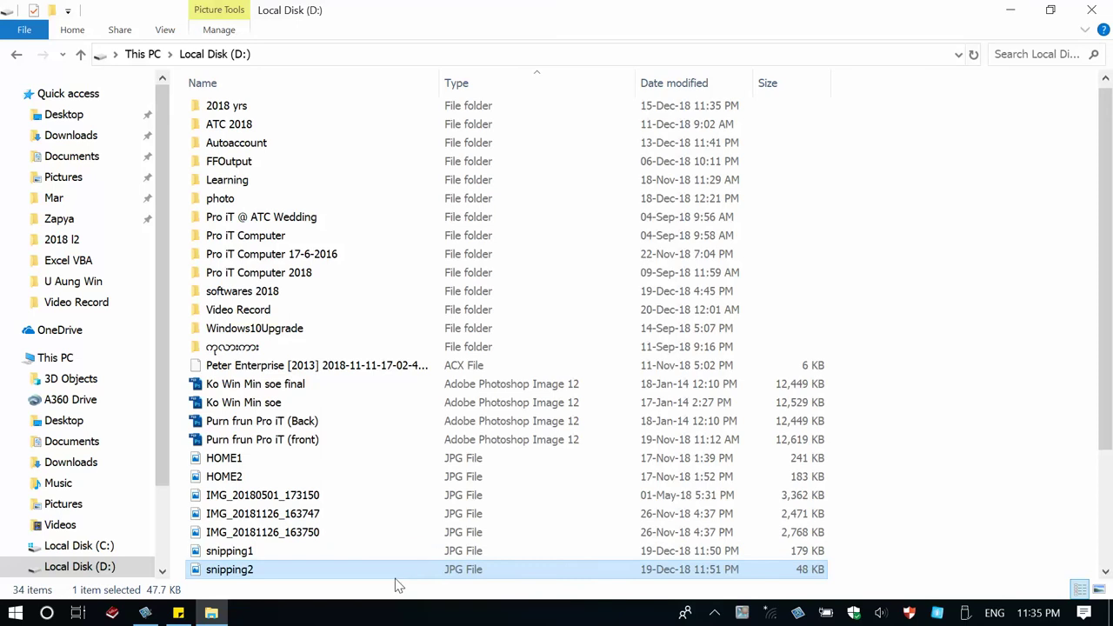
- Open the snipping2 file from Local Disk (D:) with Paint
right_click(254, 570)
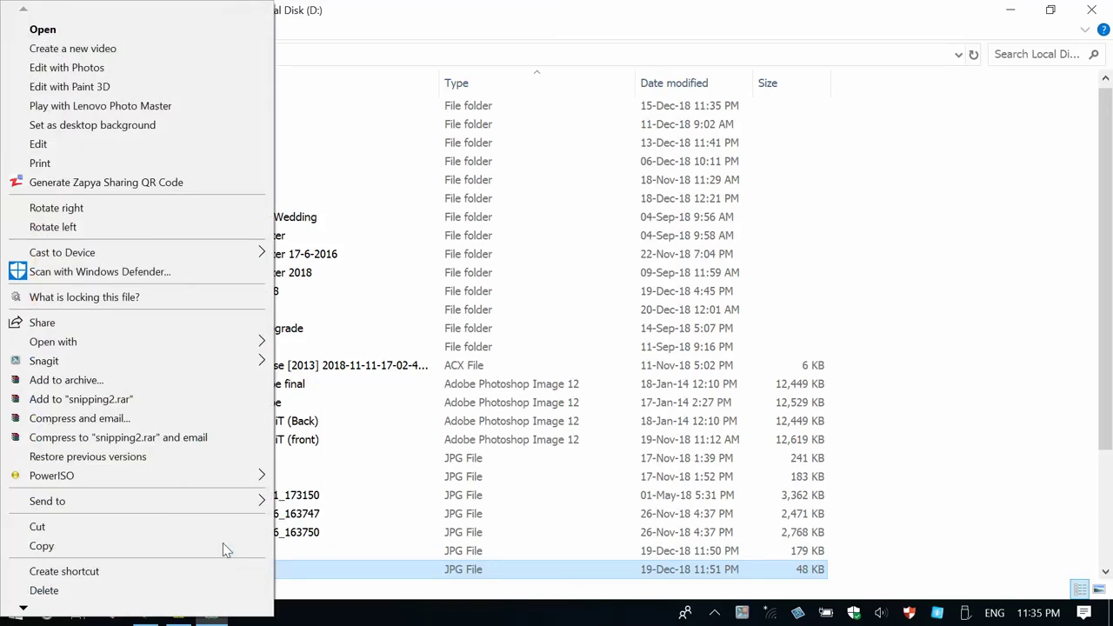
mouse_move(168, 340)
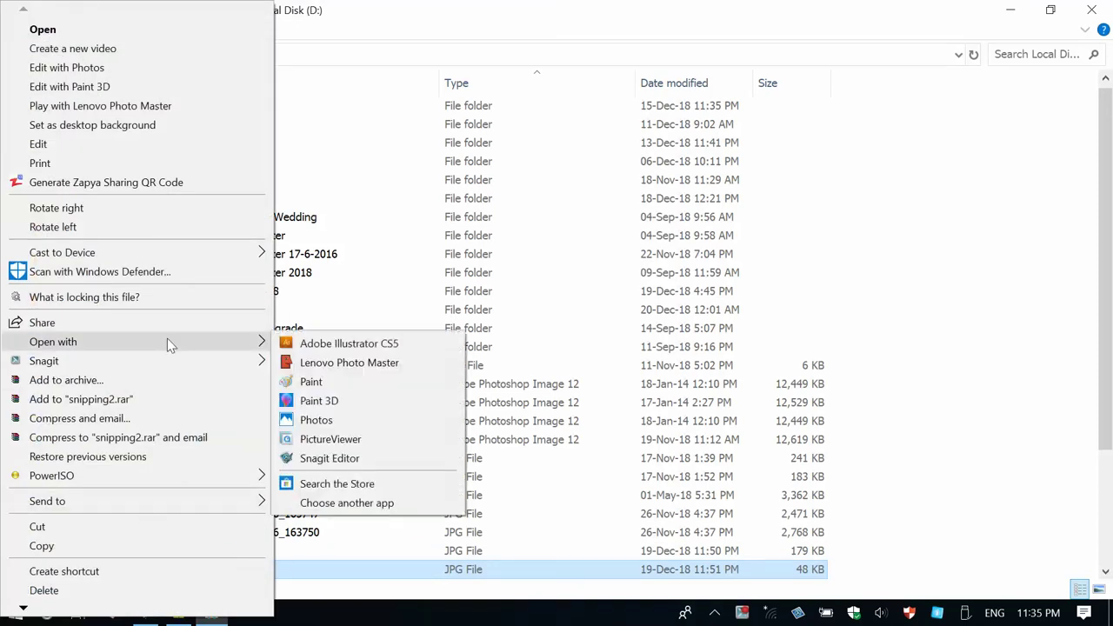
click(311, 383)
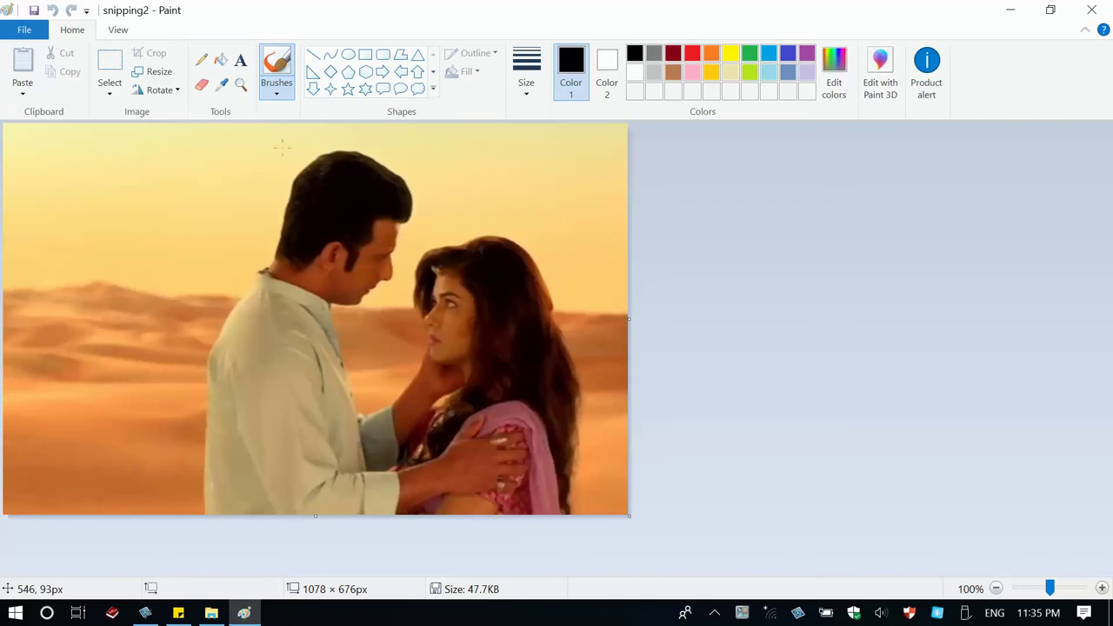
- Resize the picture to 50 percent horizontally and vertically with the aspect ratio maintained
click(151, 74)
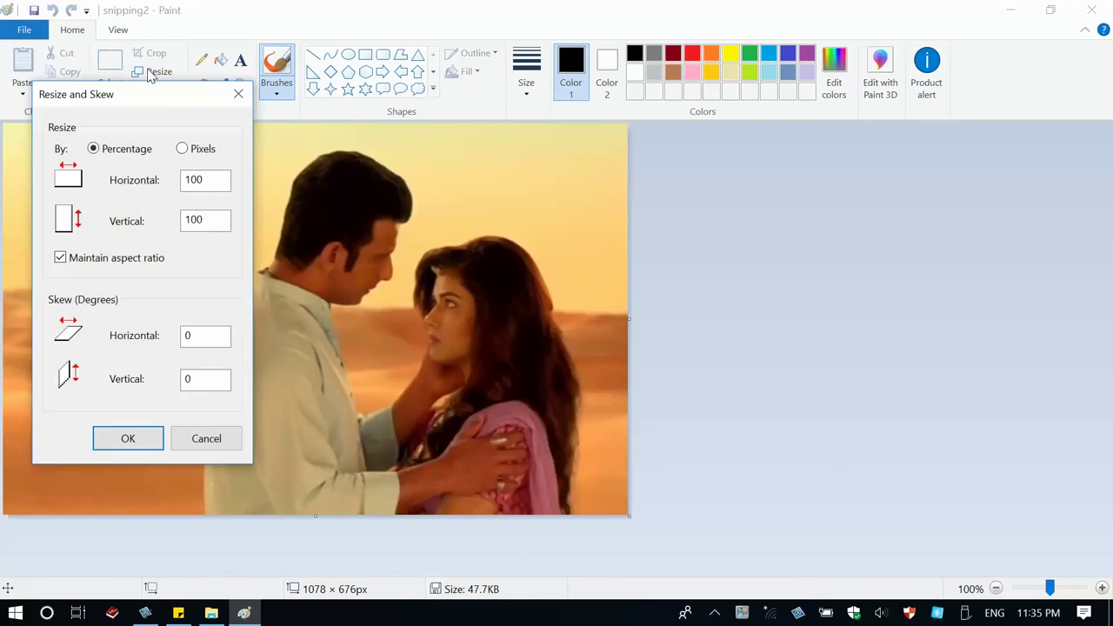
drag(209, 180, 175, 178)
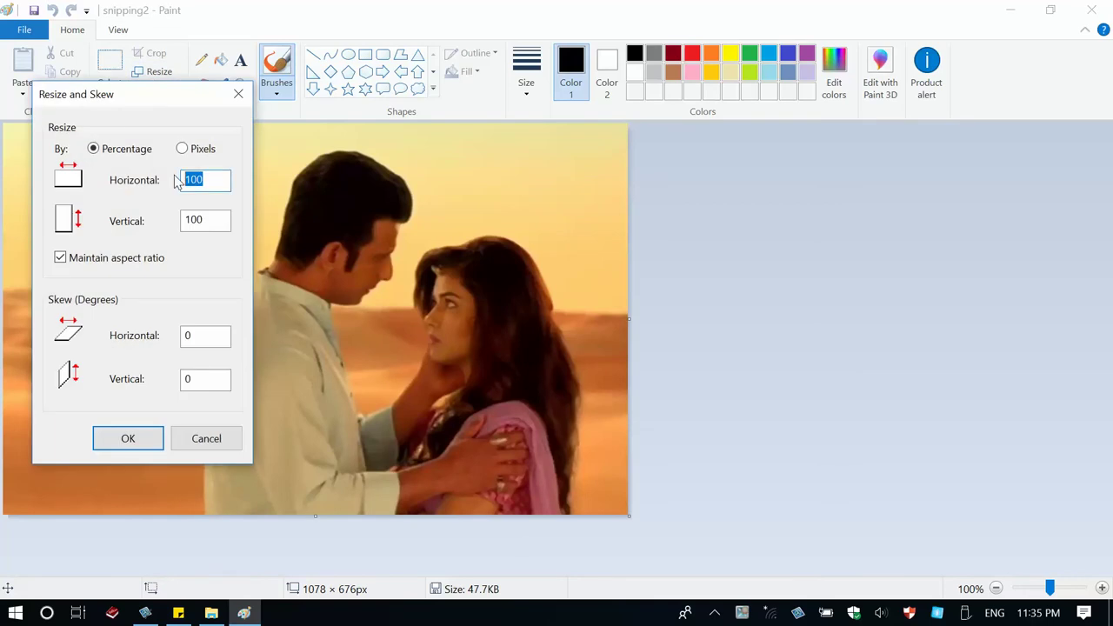
text(50)
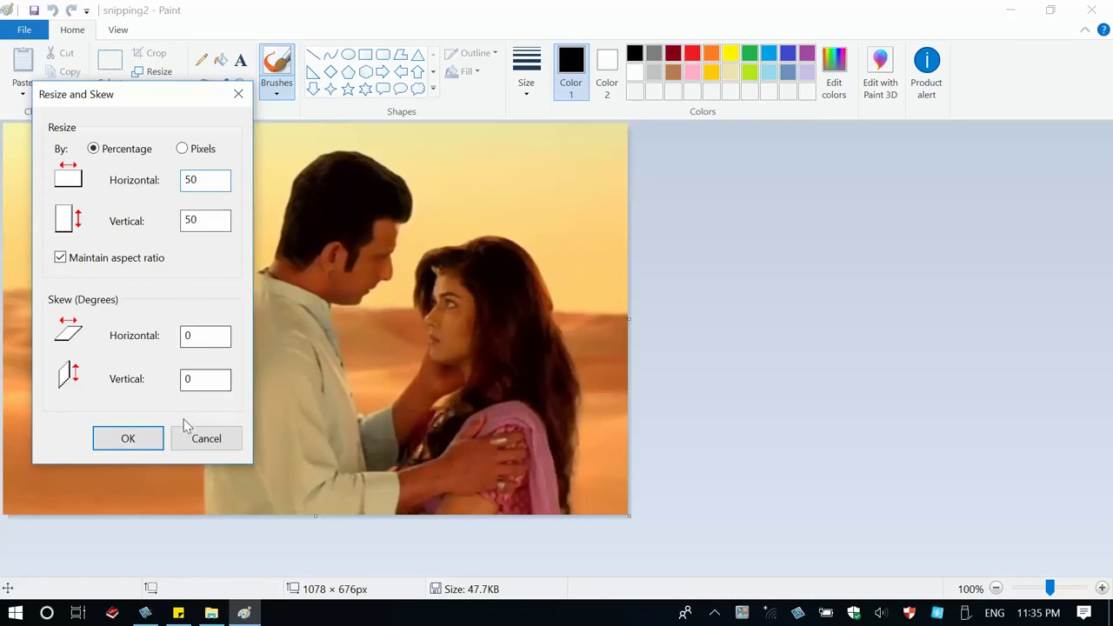
click(133, 445)
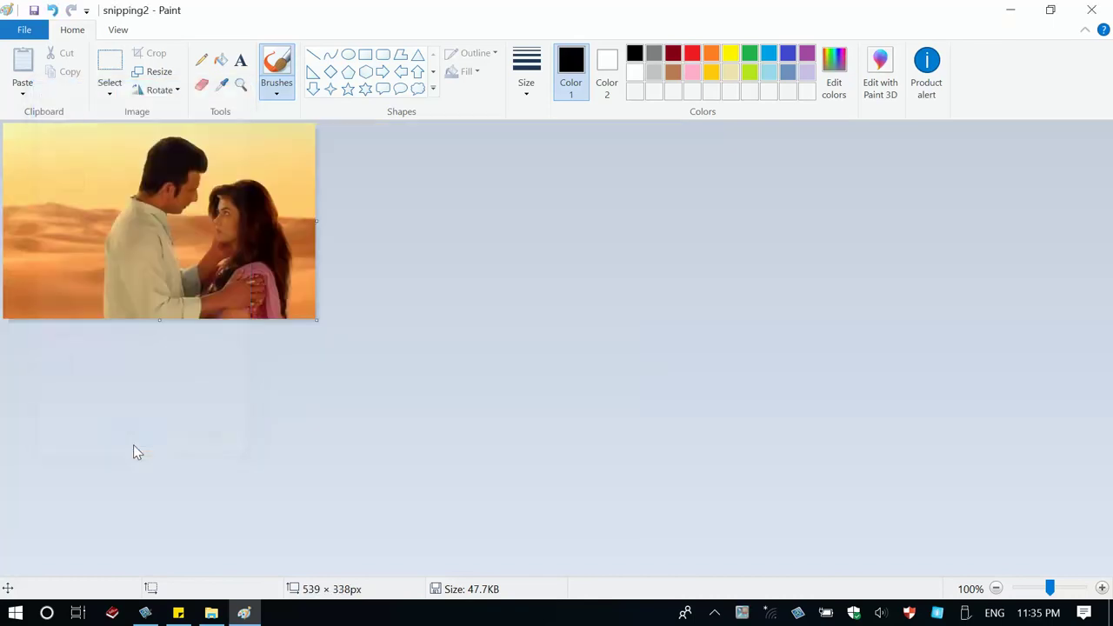
- Start saving the resized picture under a new name, look over the file formats, and find the existing snipping2 file
click(30, 32)
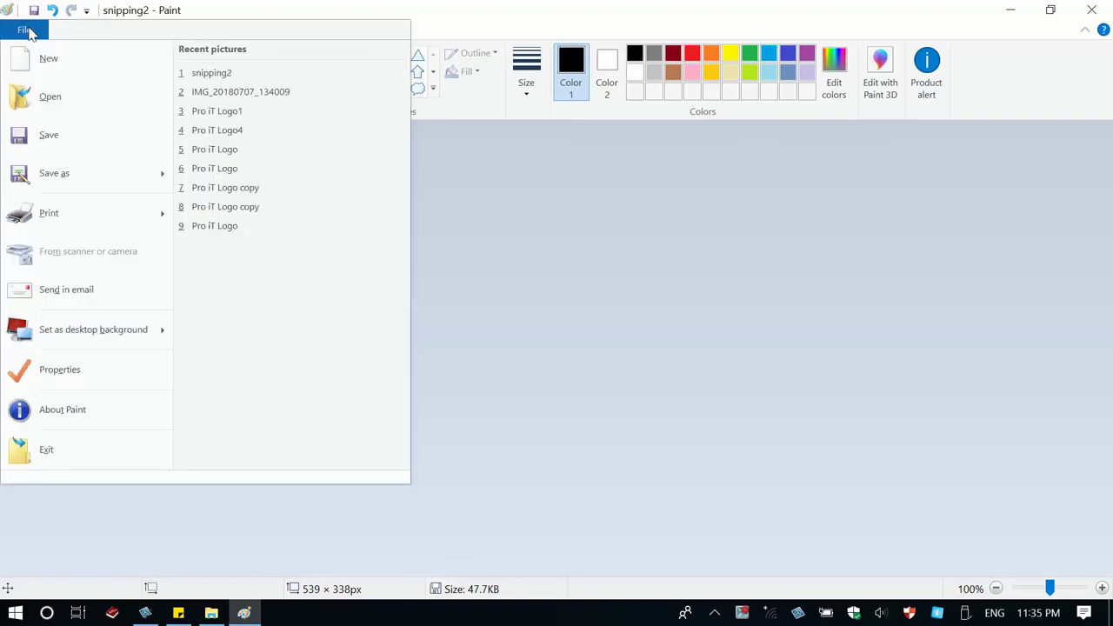
click(52, 176)
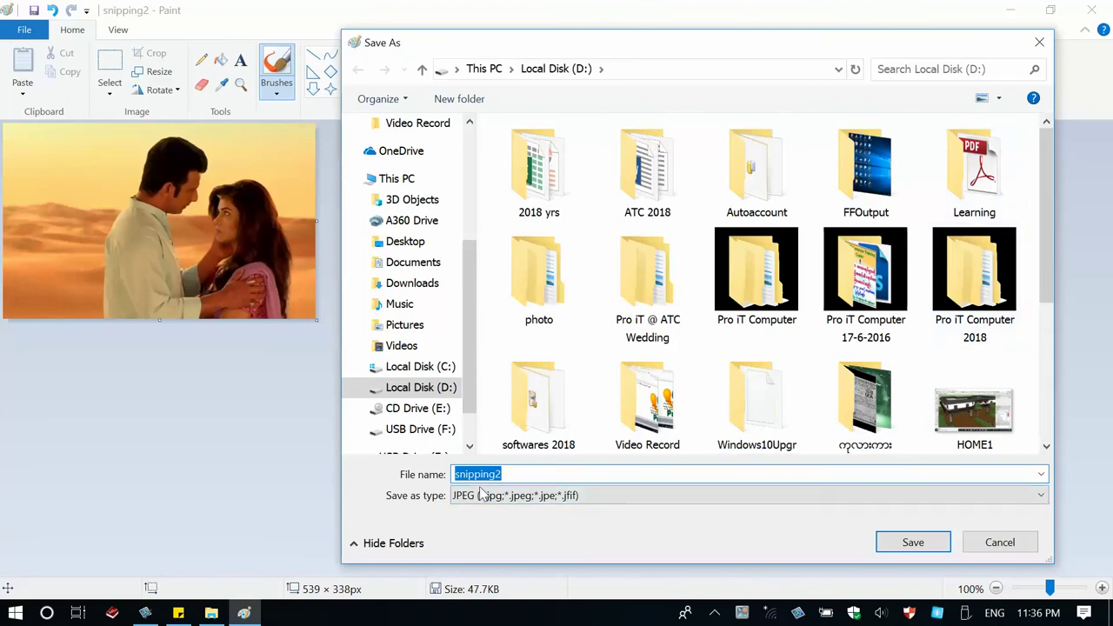
click(489, 495)
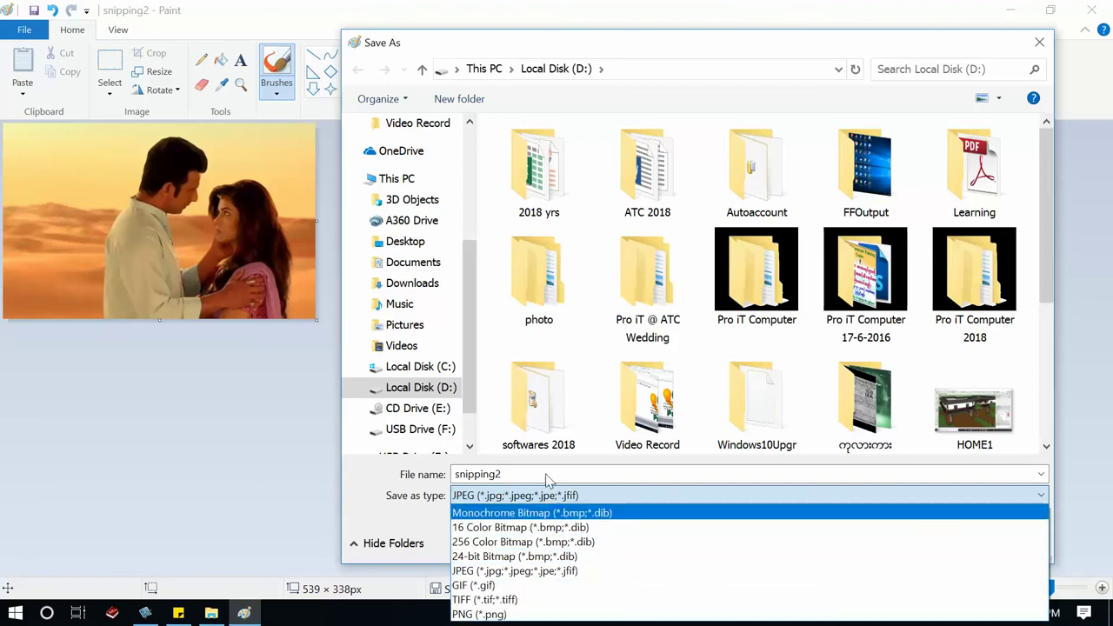
click(1047, 256)
scroll(1037, 365, down, 3)
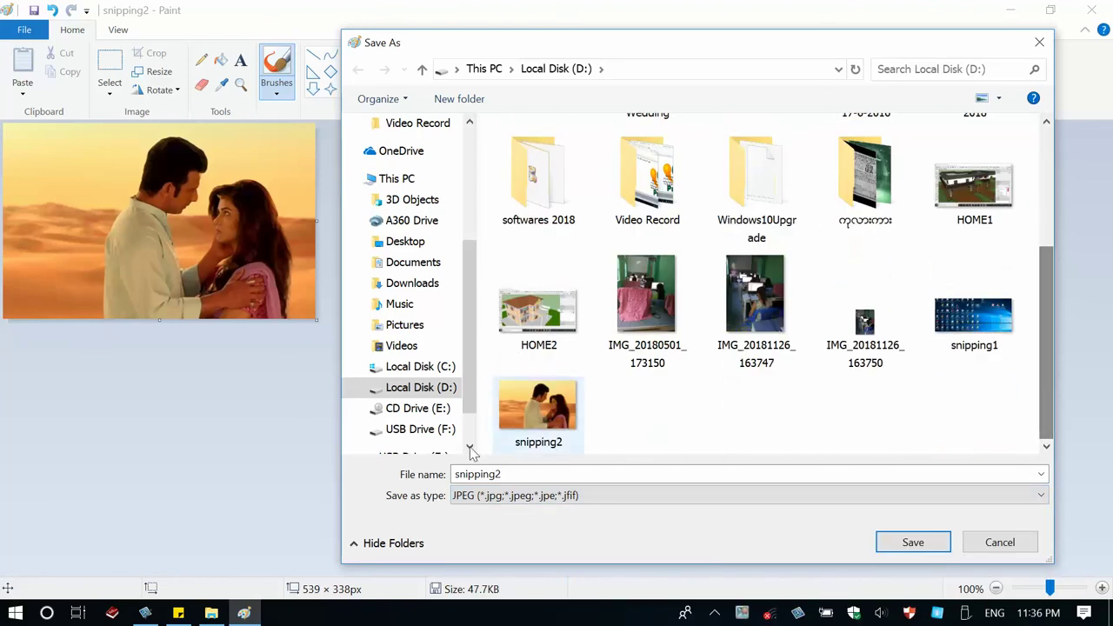
- Select the existing snipping2 file and try to replace the 2 in the file name with 3
click(530, 414)
click(513, 495)
click(509, 474)
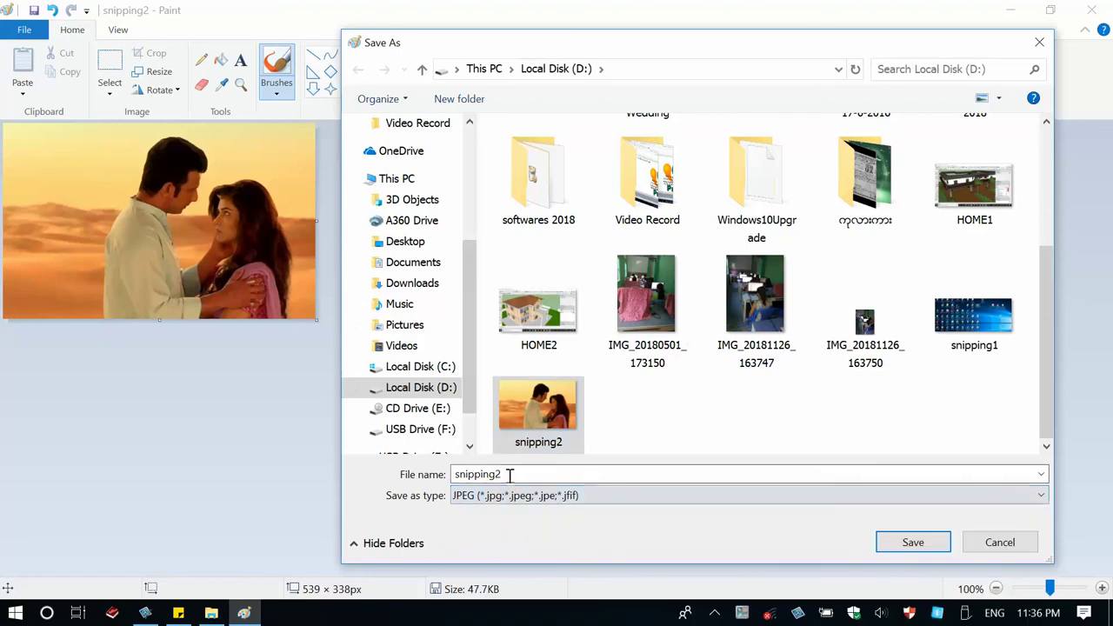
double_click(510, 474)
click(509, 474)
key(BackSpace)
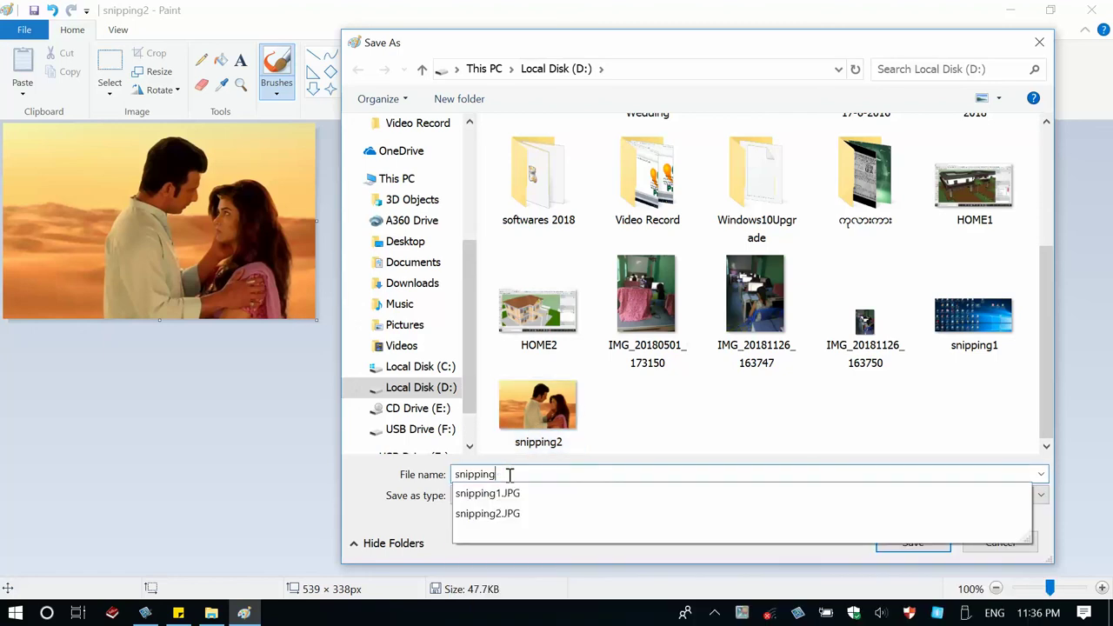
text(3)
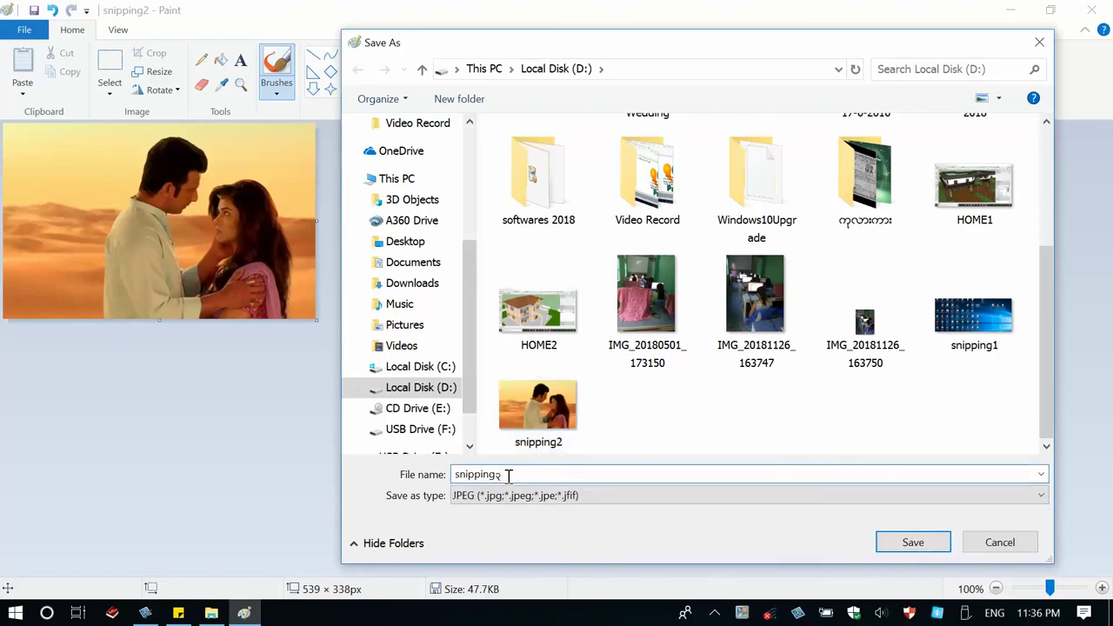
- Enter snipping3 as the file name for the resized picture, based on the existing snipping2 name
key(ctrl+a)
key(BackSpace)
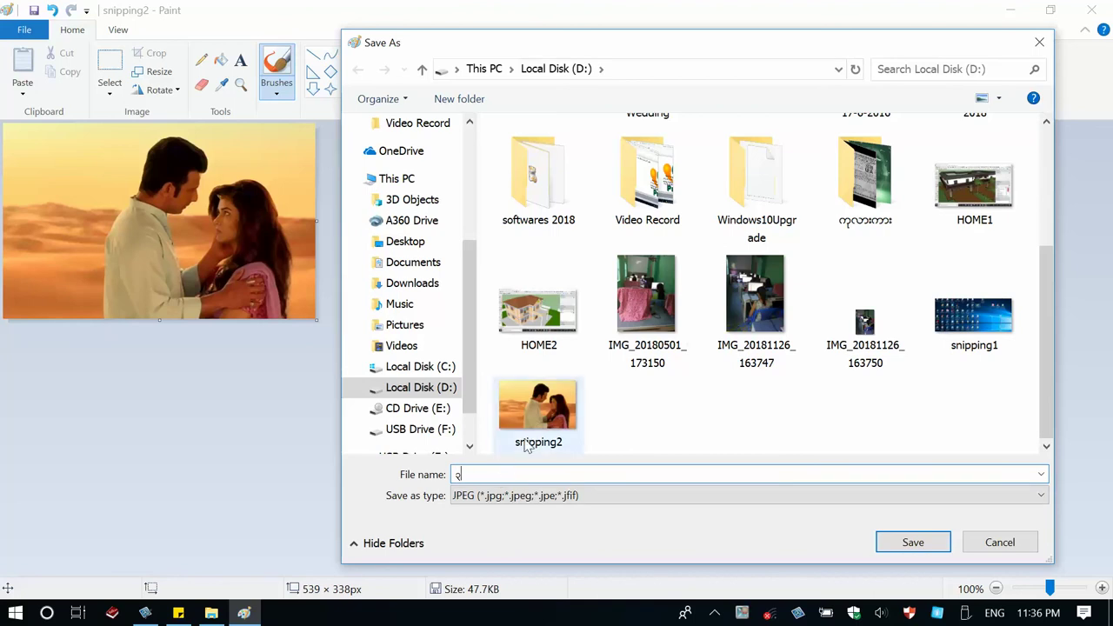
click(537, 408)
double_click(501, 473)
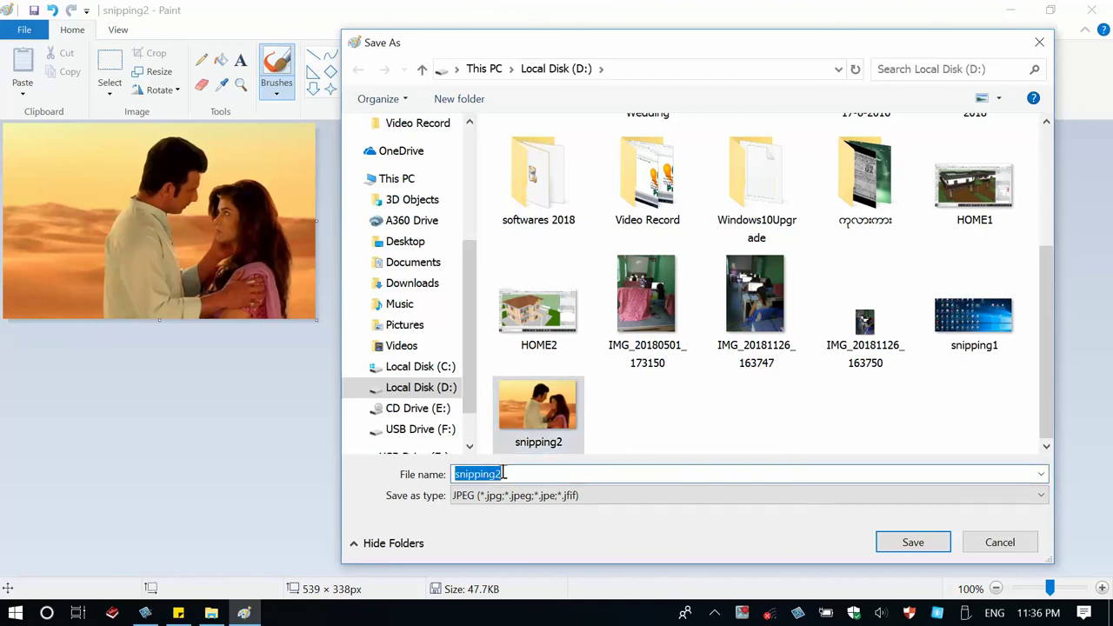
click(505, 473)
key(BackSpace)
text(၃)
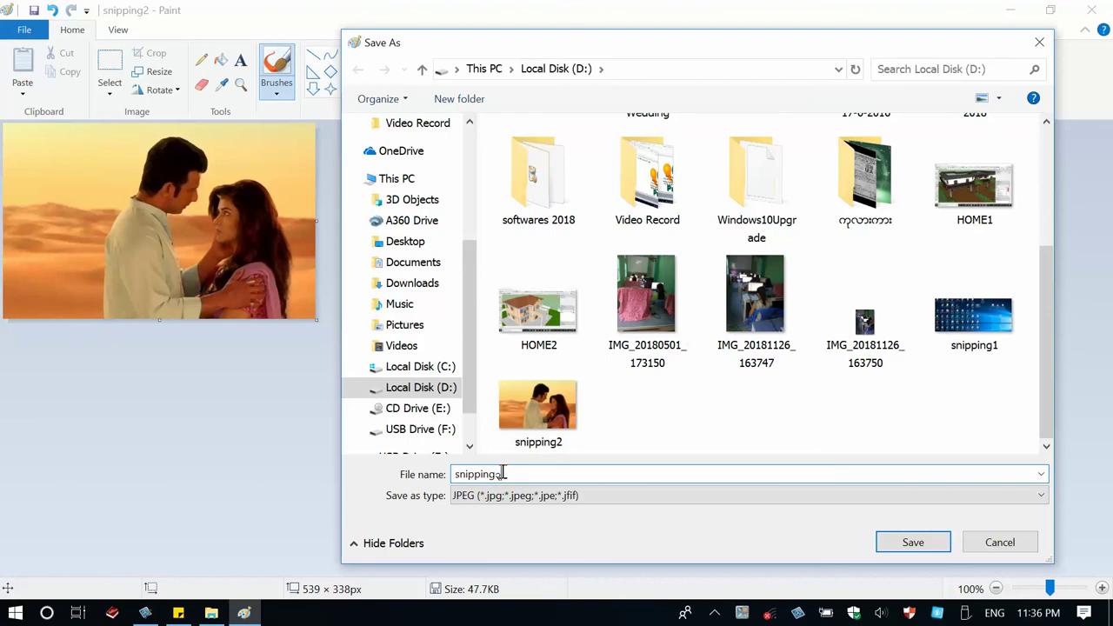
key(BackSpace)
text(3)
- Save the resized picture as a JPEG on Local Disk (D:) and close Paint
click(676, 494)
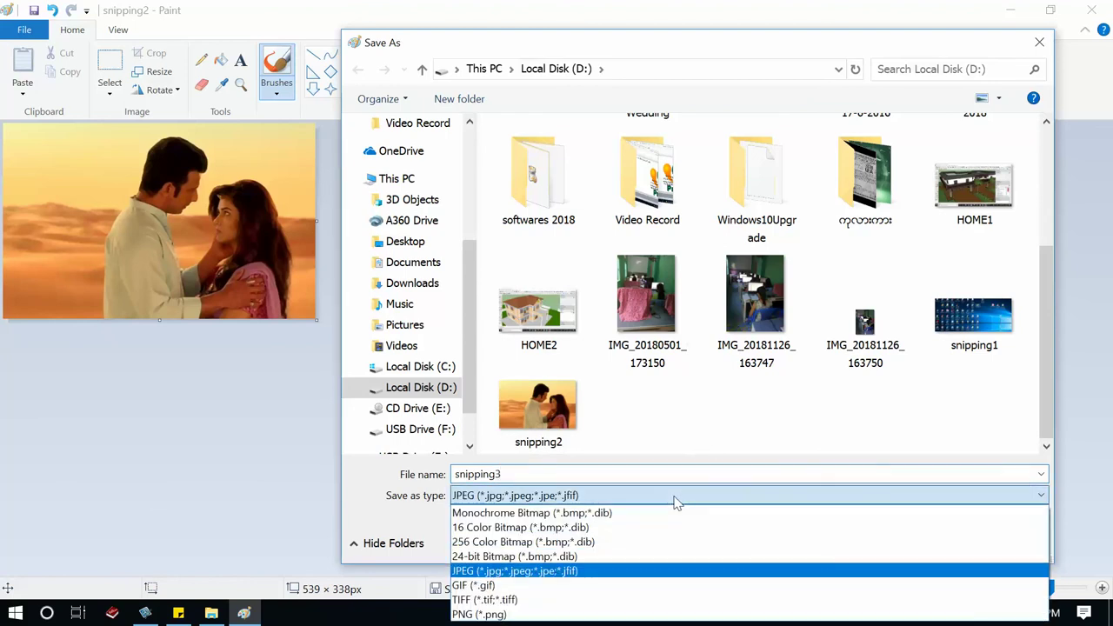
click(543, 572)
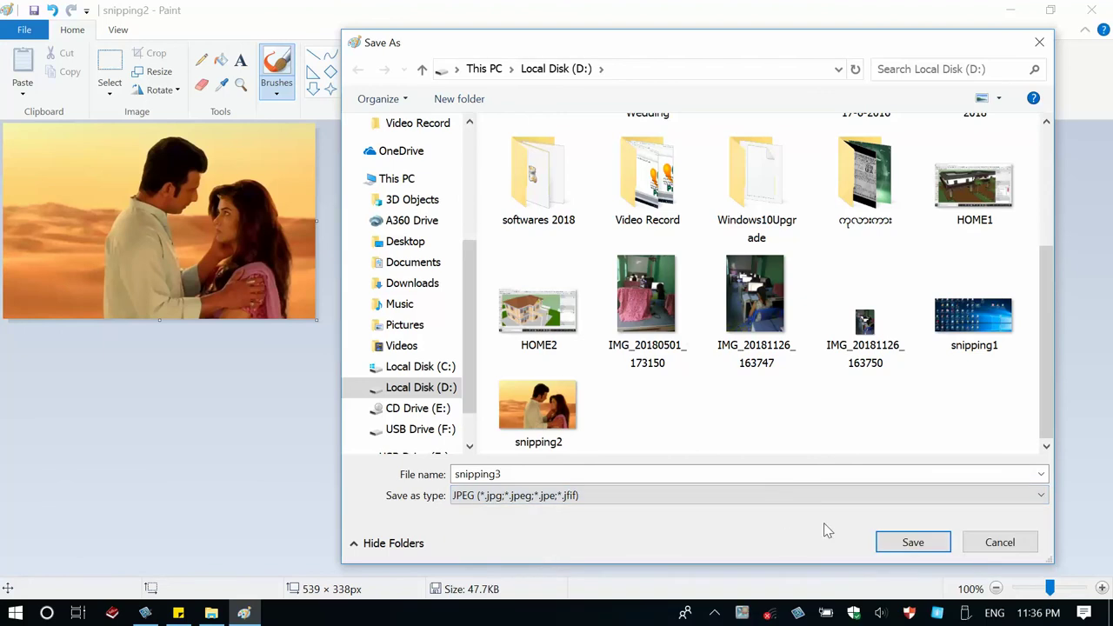
click(907, 541)
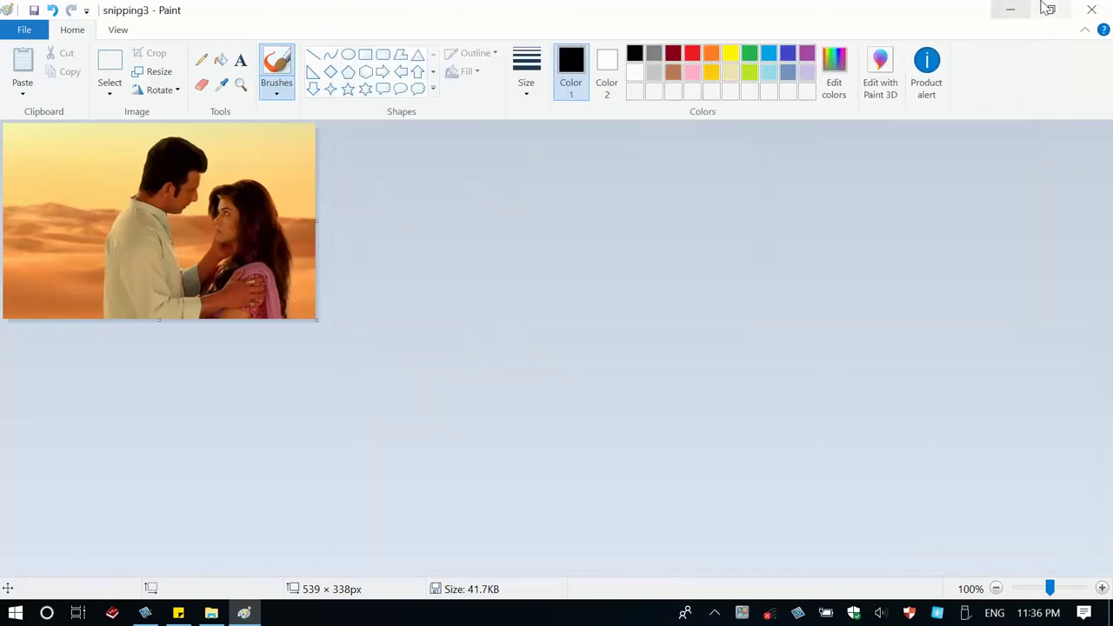
click(1092, 9)
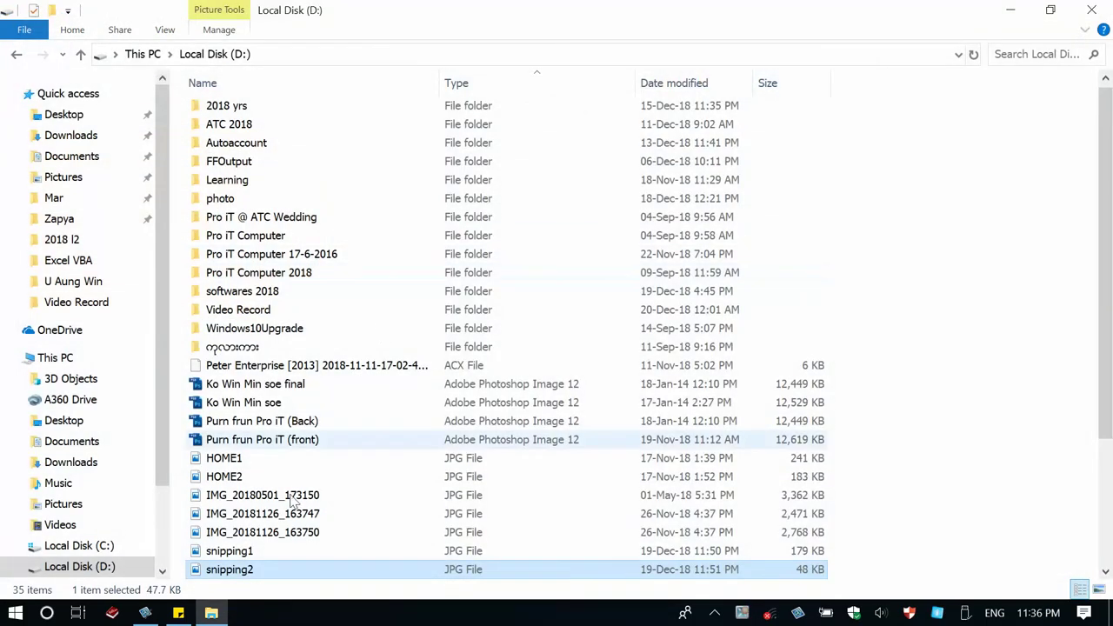
- Find snipping3 on Local Disk (D:) and compare its listed file size with that of snipping2
scroll(280, 528, down, 2)
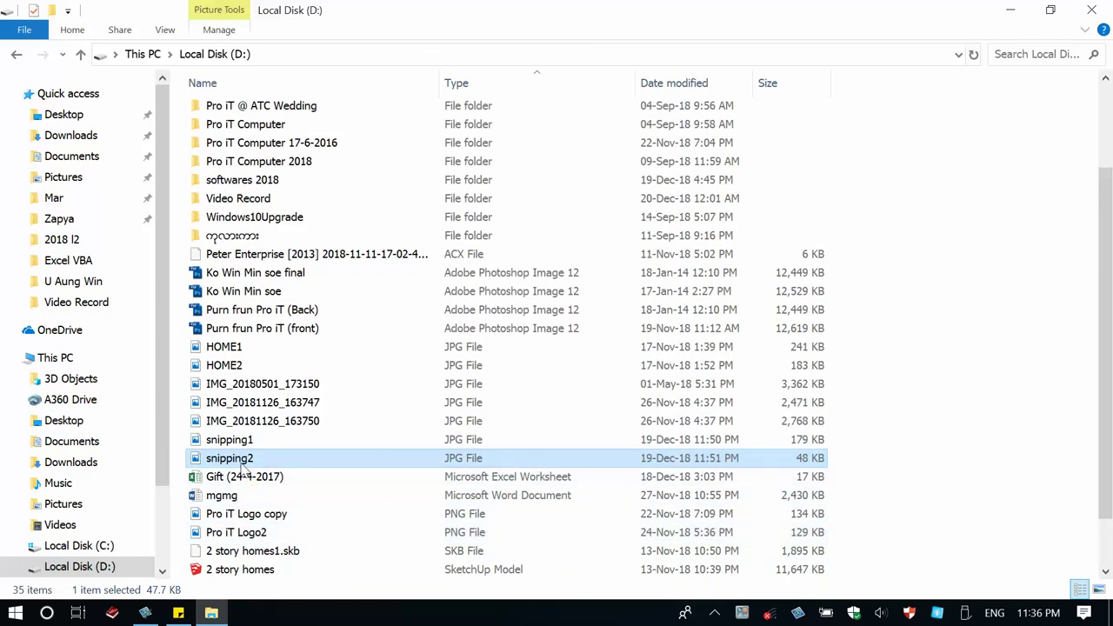
click(267, 442)
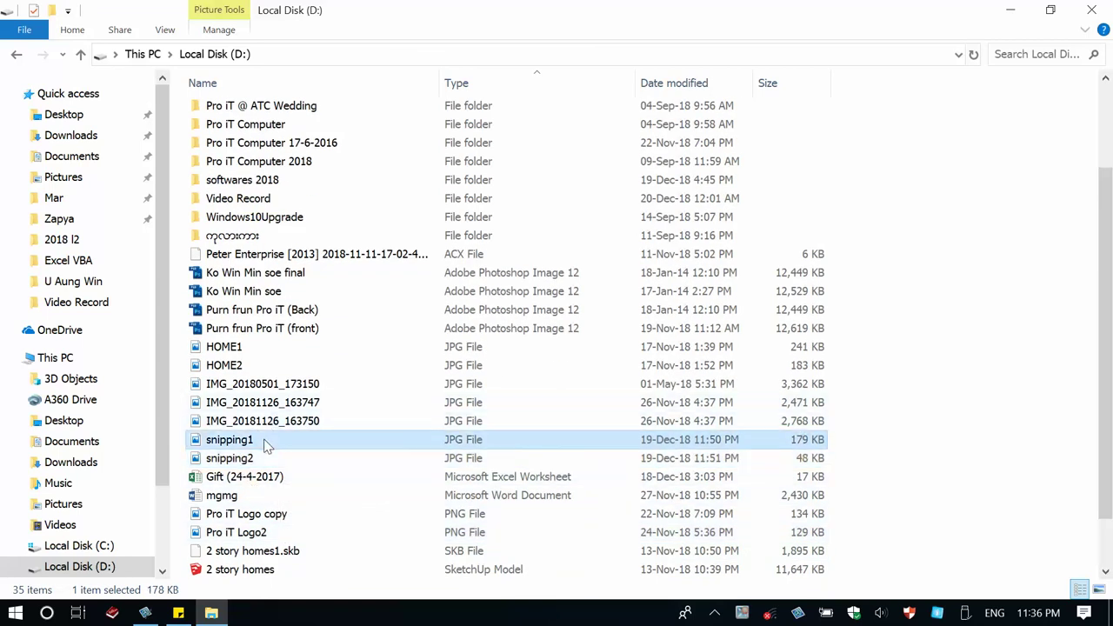
scroll(252, 529, down, 1)
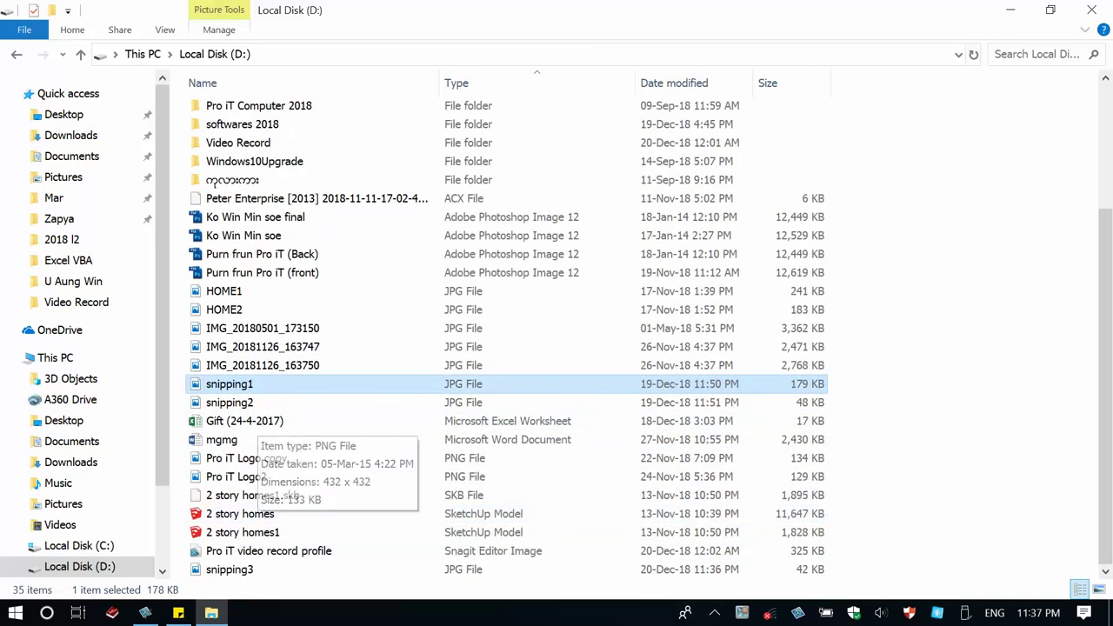
click(235, 571)
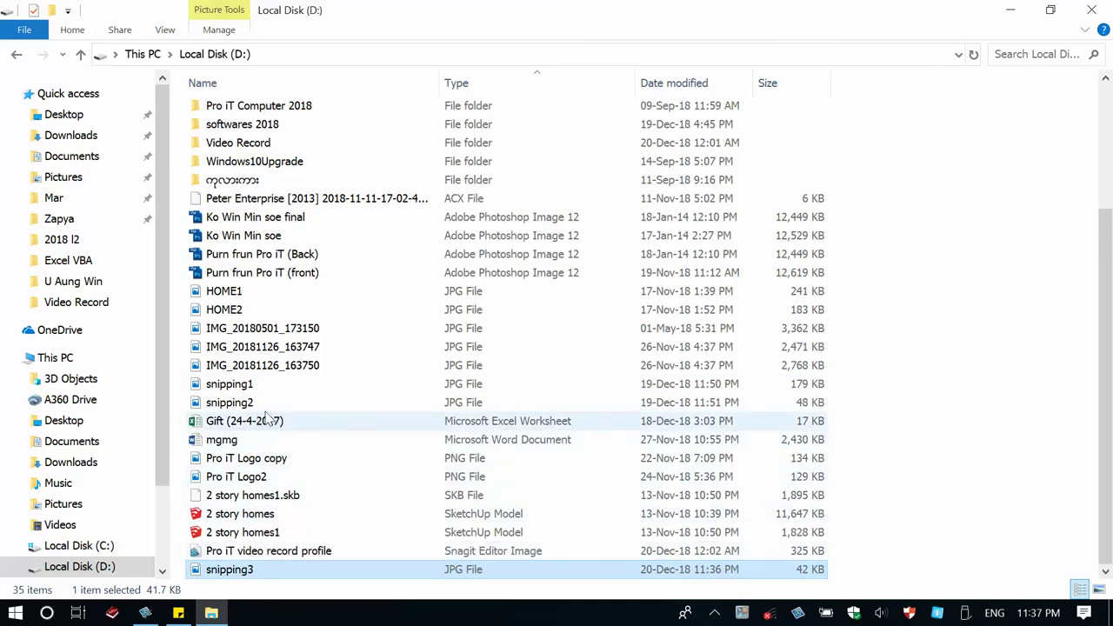
click(790, 405)
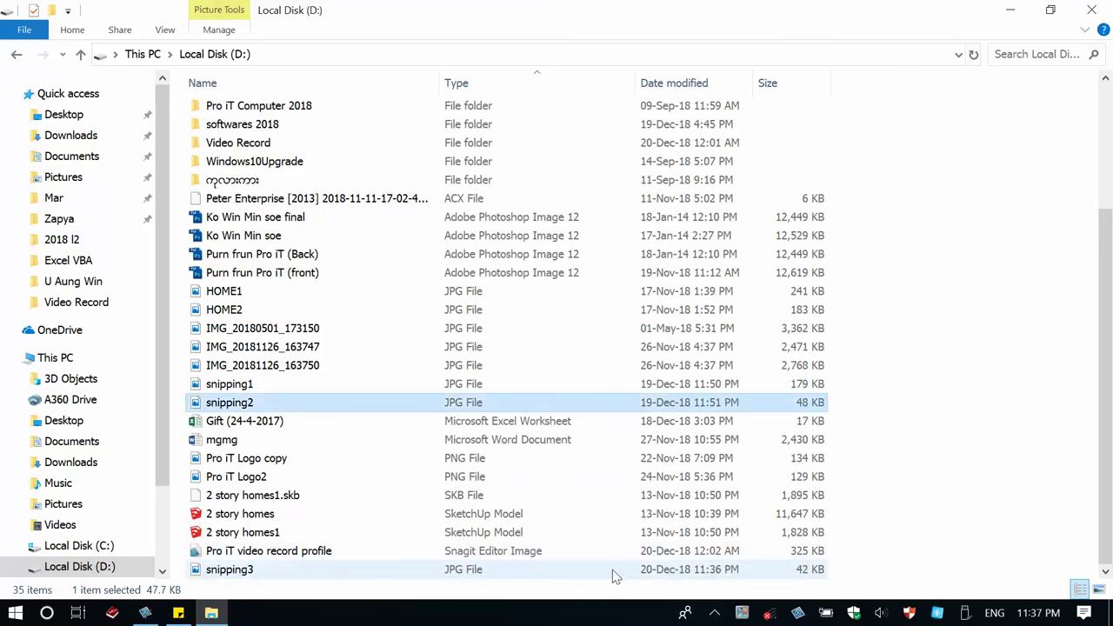
click(277, 575)
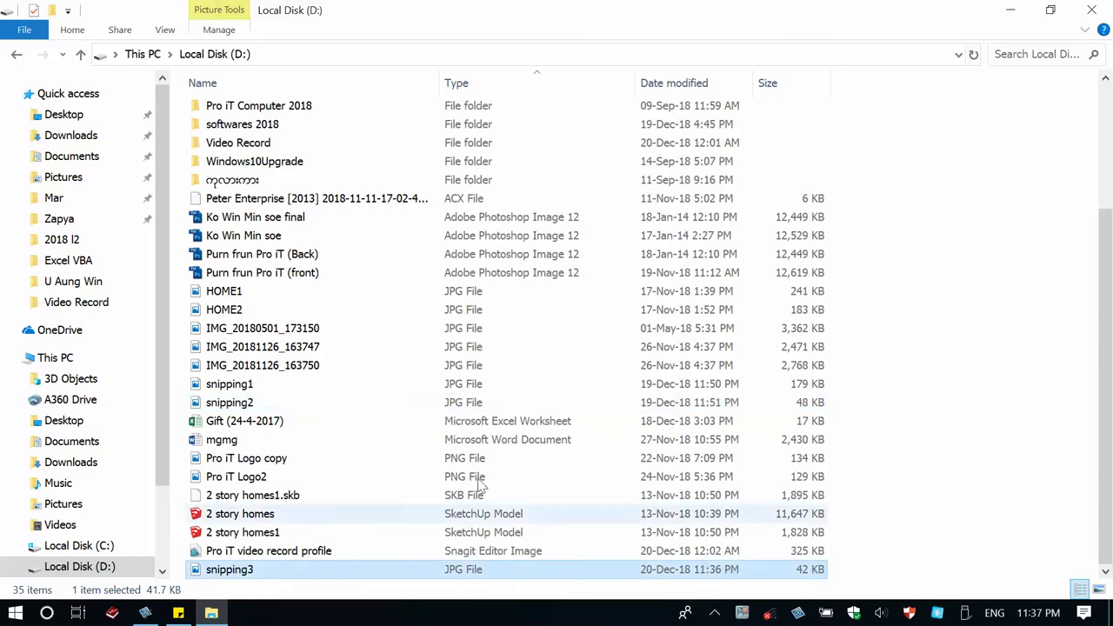
- View snipping2 and snipping3 one after the other in Photos to compare their picture sizes, closing each
double_click(265, 400)
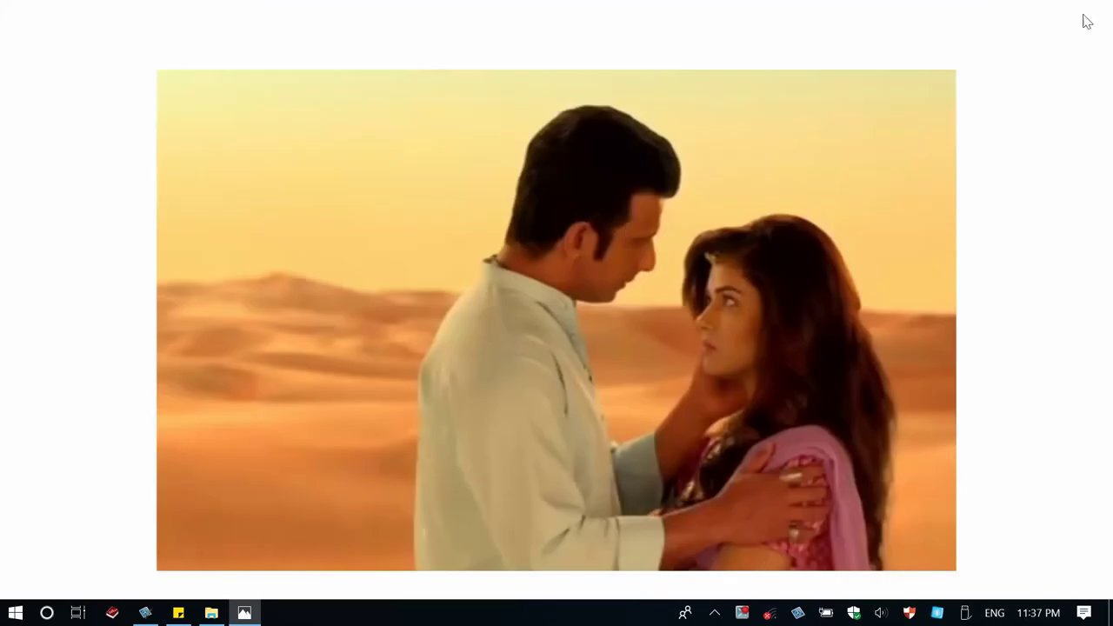
click(1089, 15)
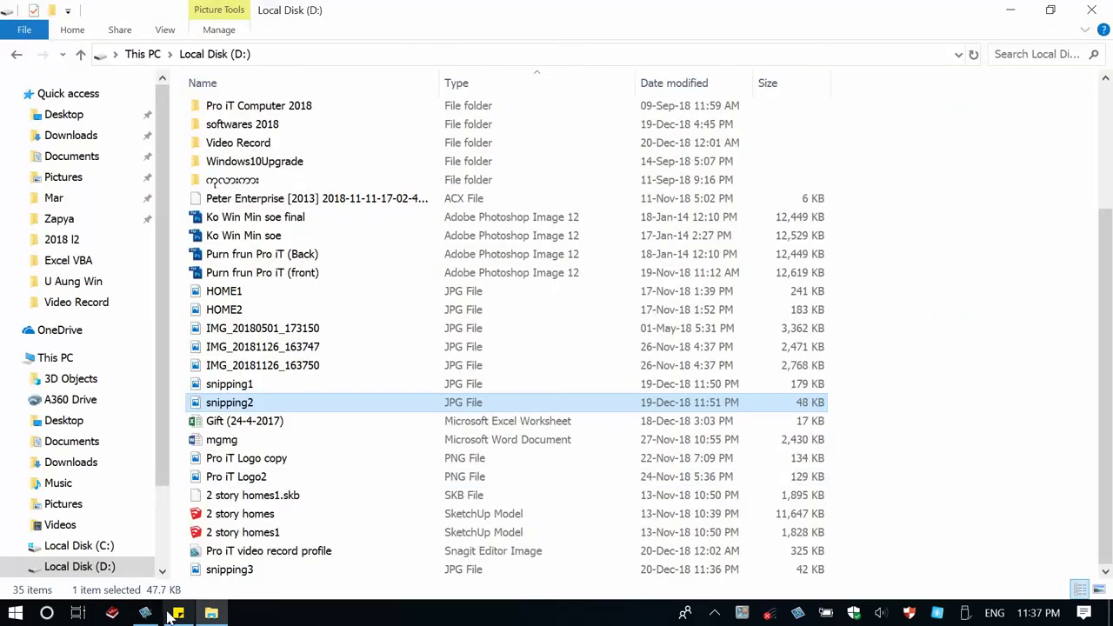
double_click(224, 570)
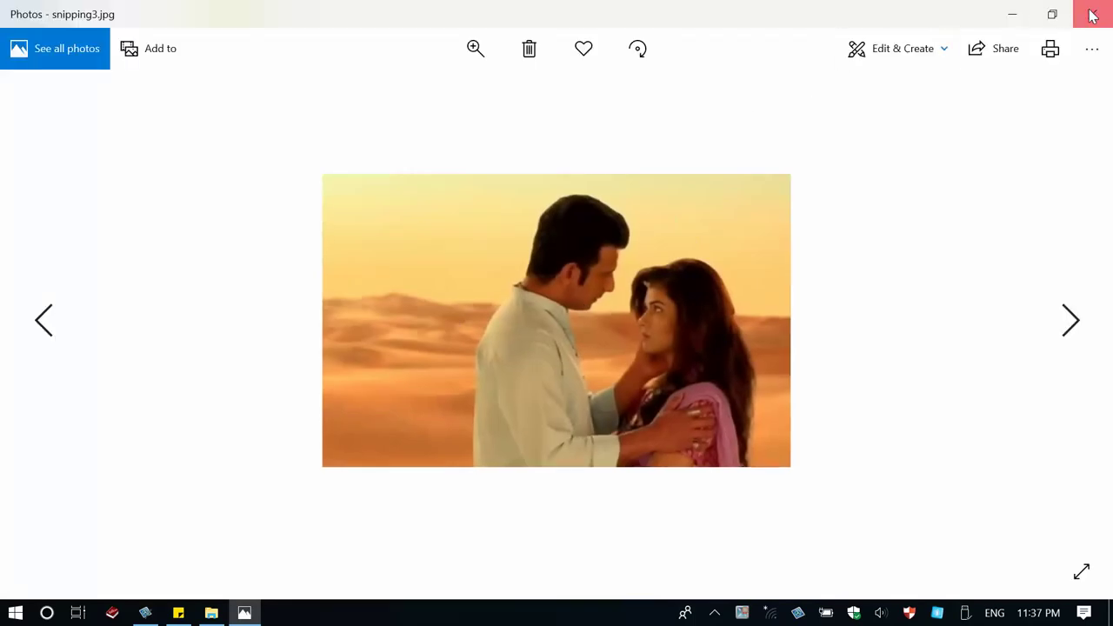
click(1090, 12)
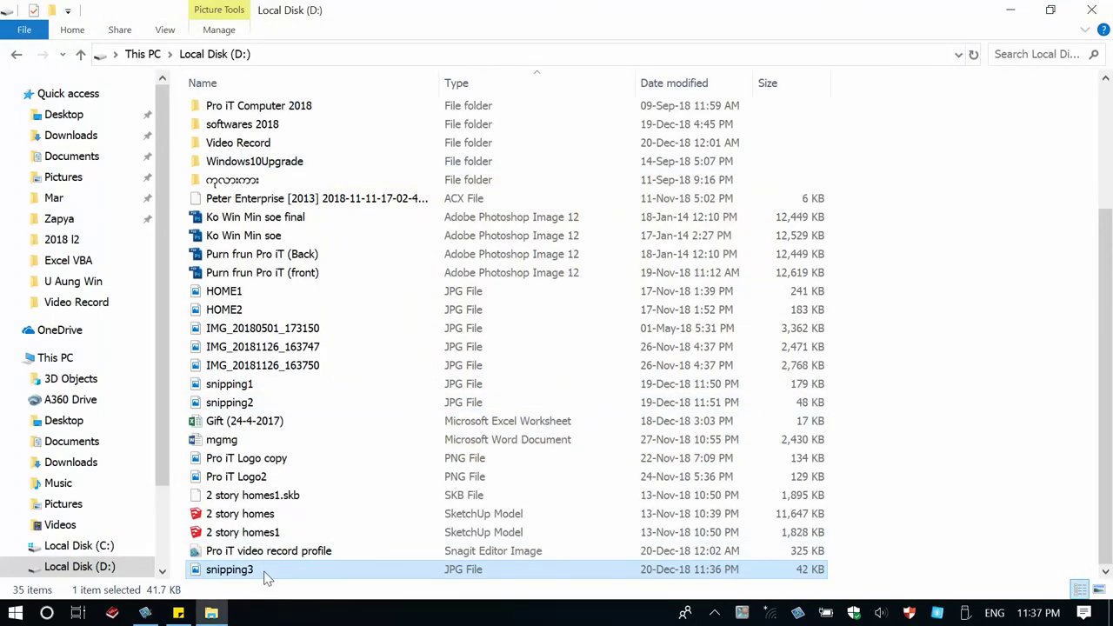
- Examine the file details of snipping3 and snipping2 in the Local Disk (D:) file list
mouse_move(268, 579)
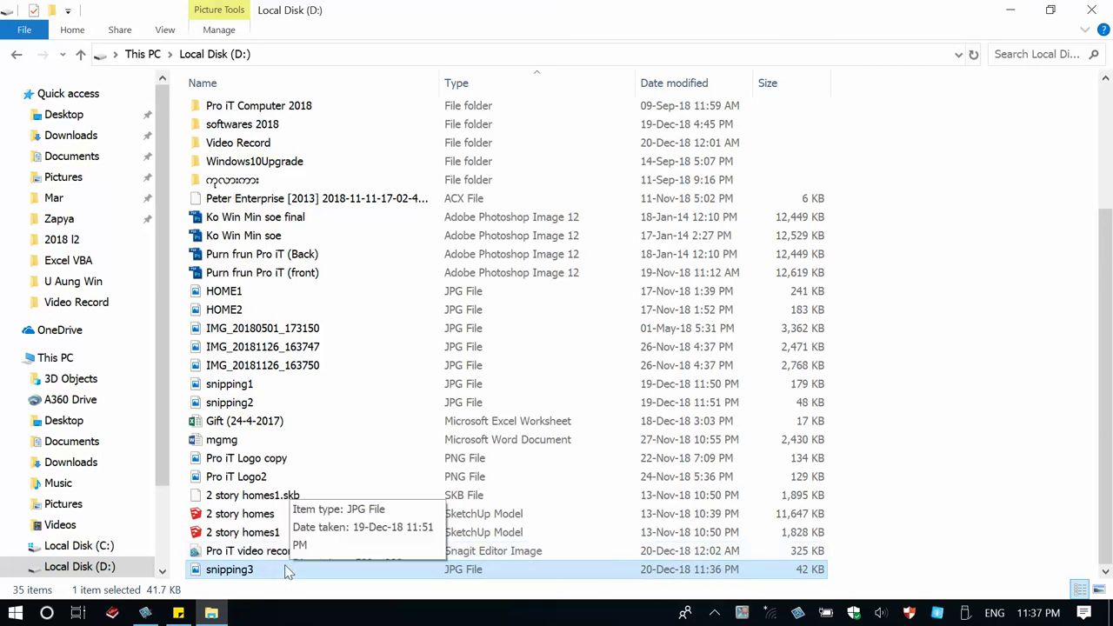
key(Up)
key(Up)
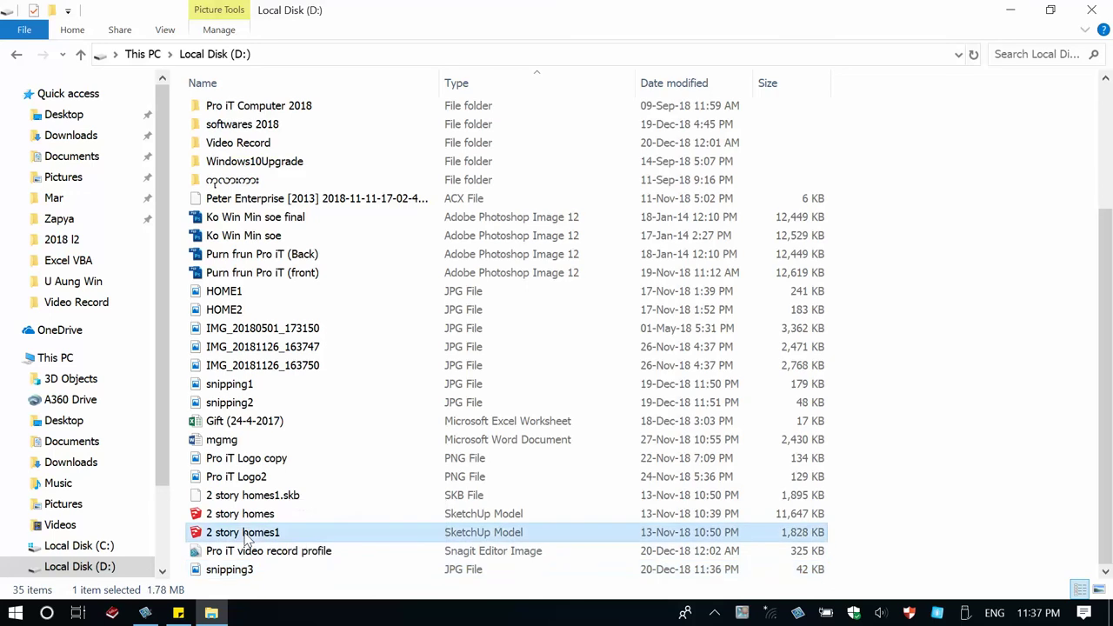
click(241, 571)
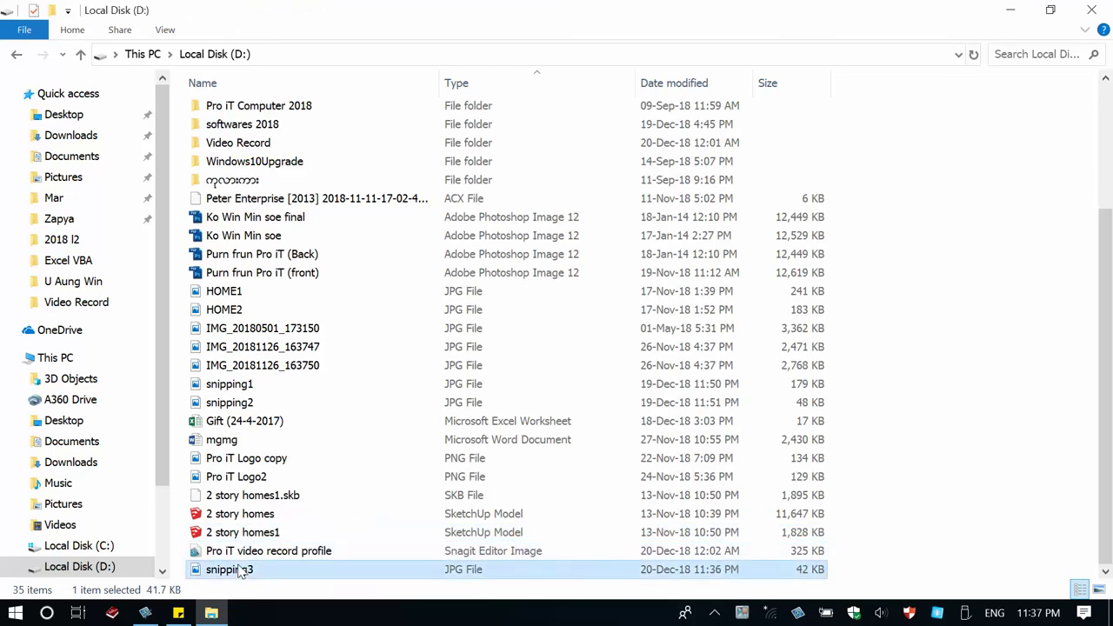
mouse_move(258, 573)
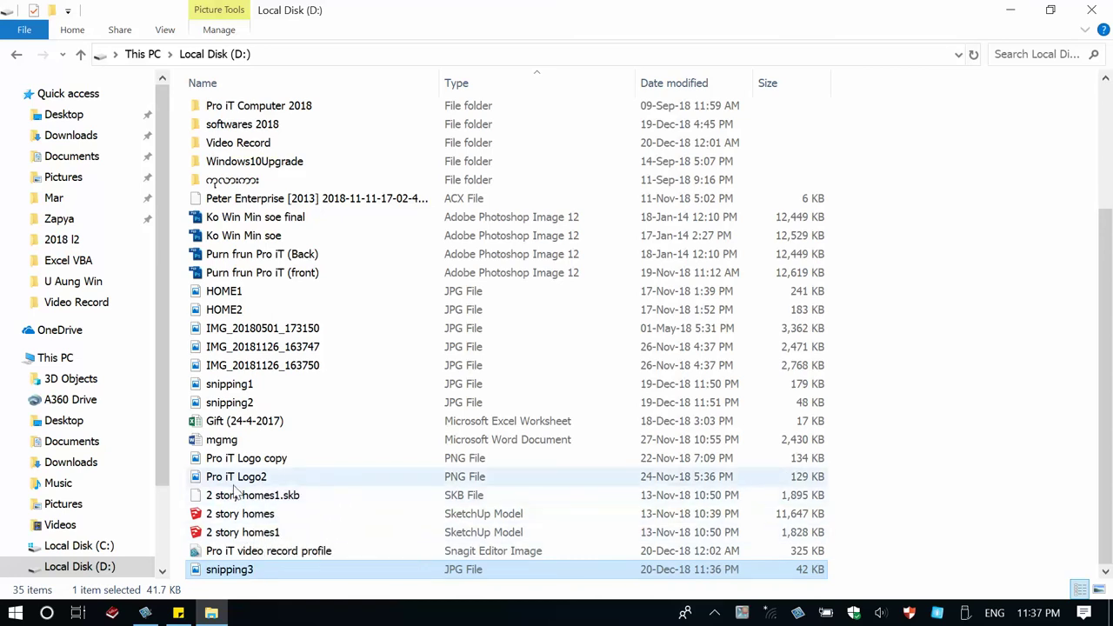
click(250, 403)
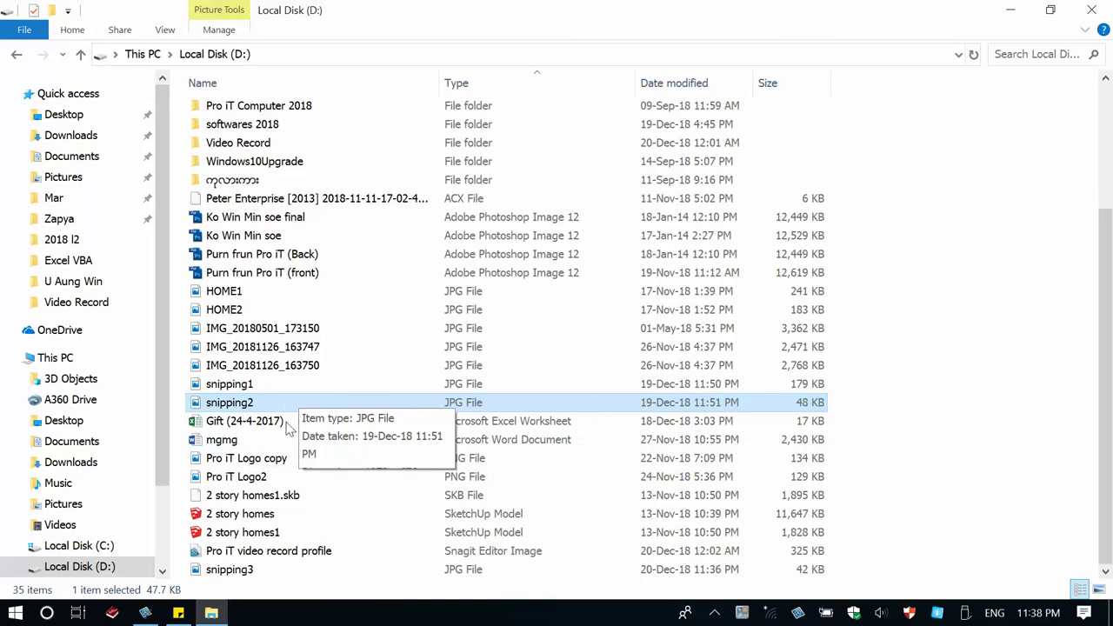
click(258, 573)
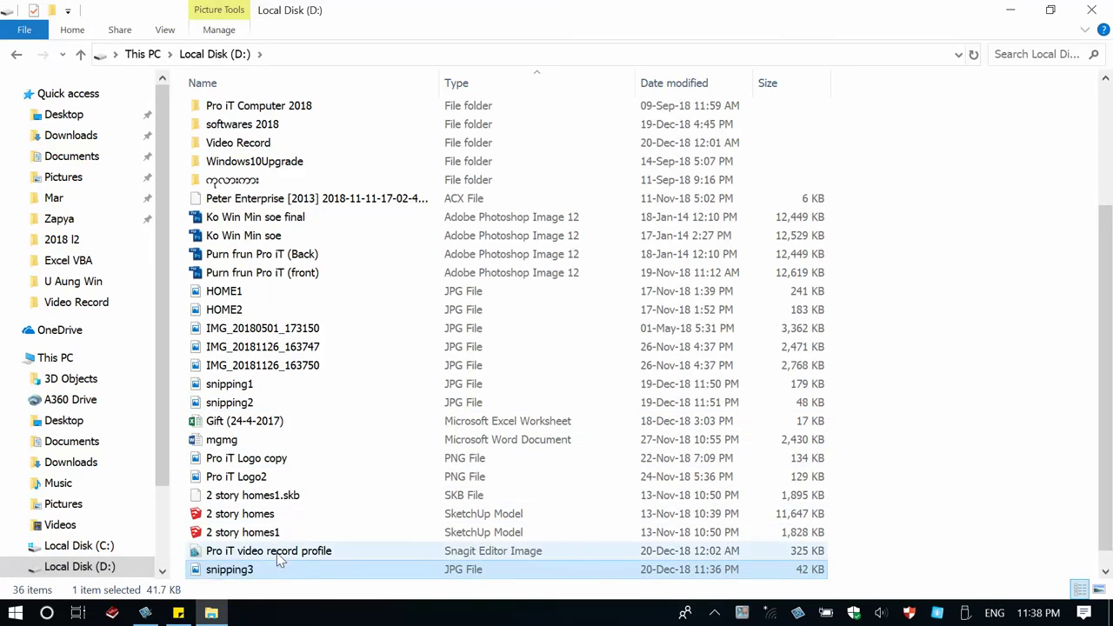
- Open snipping3 in Photos, inspect its image quality at different zoom levels, and close it
double_click(273, 569)
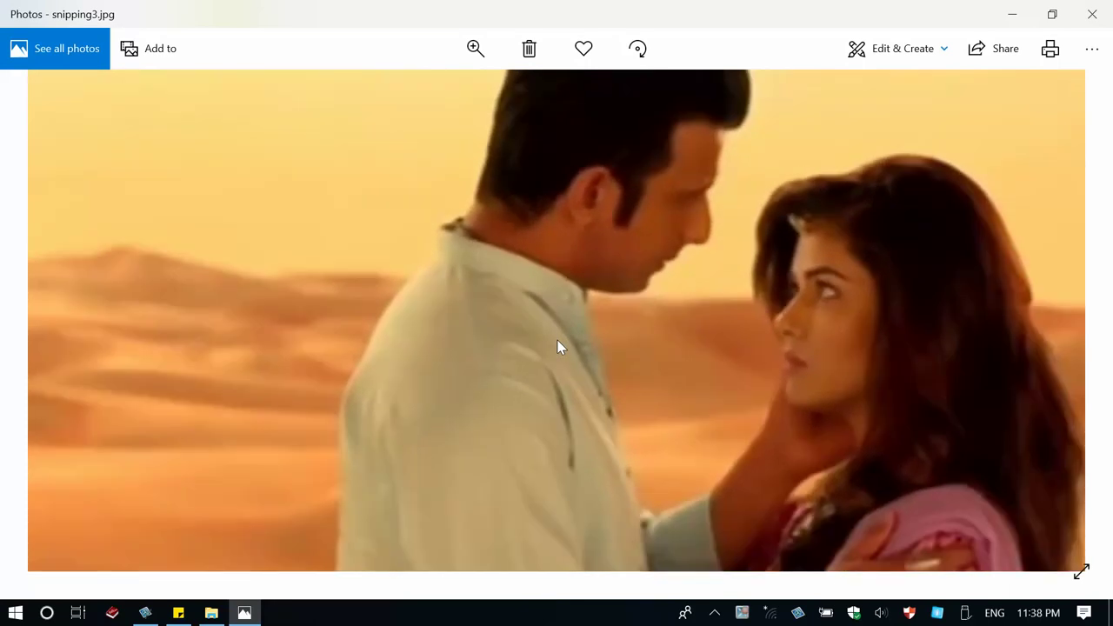
scroll(667, 278, down, 2)
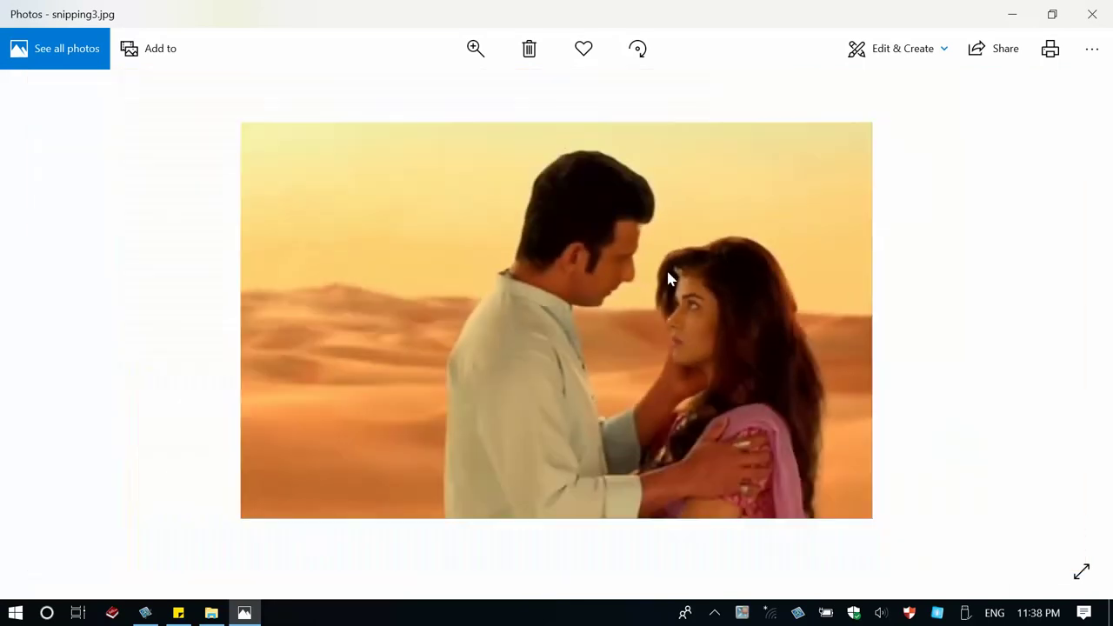
click(1092, 14)
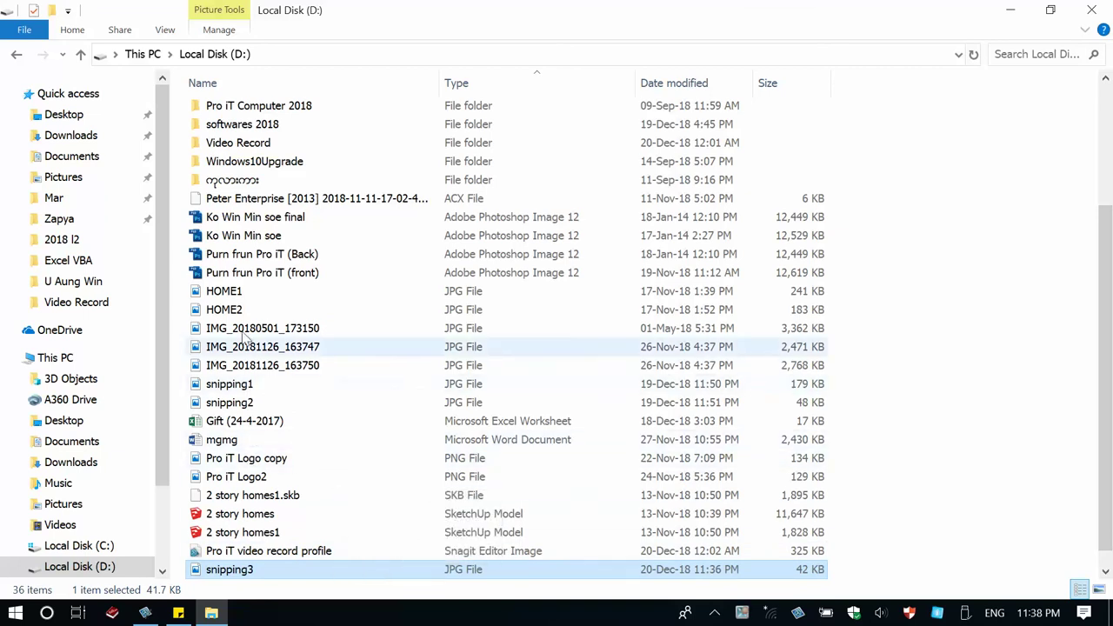
- Check the file details of snipping2 and inspect its image quality enlarged in Photos, closing it when done
mouse_move(259, 408)
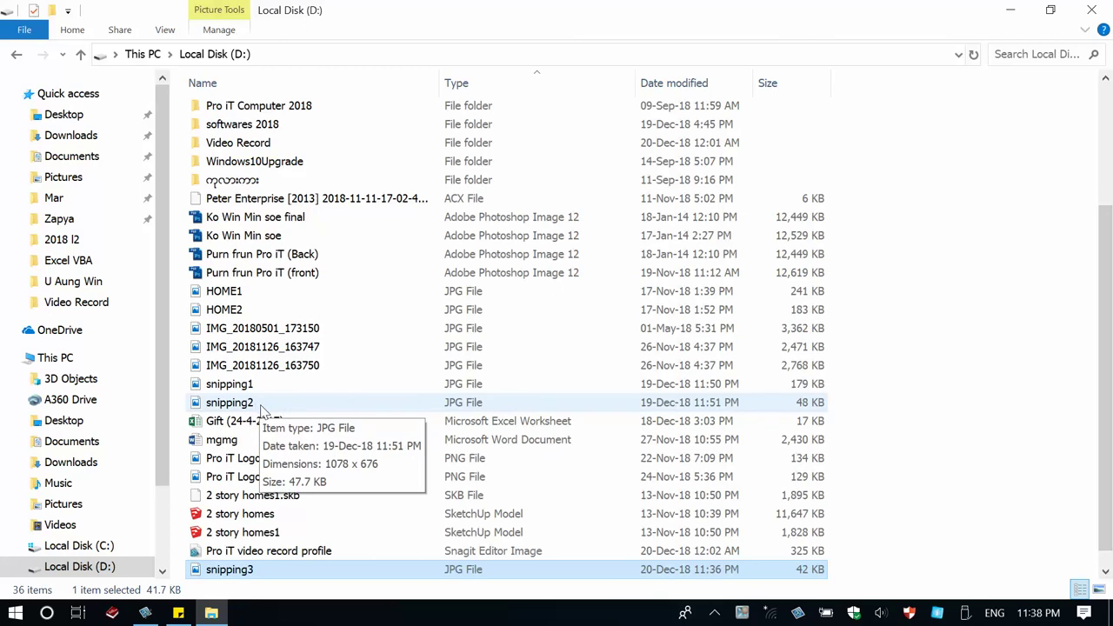
double_click(257, 404)
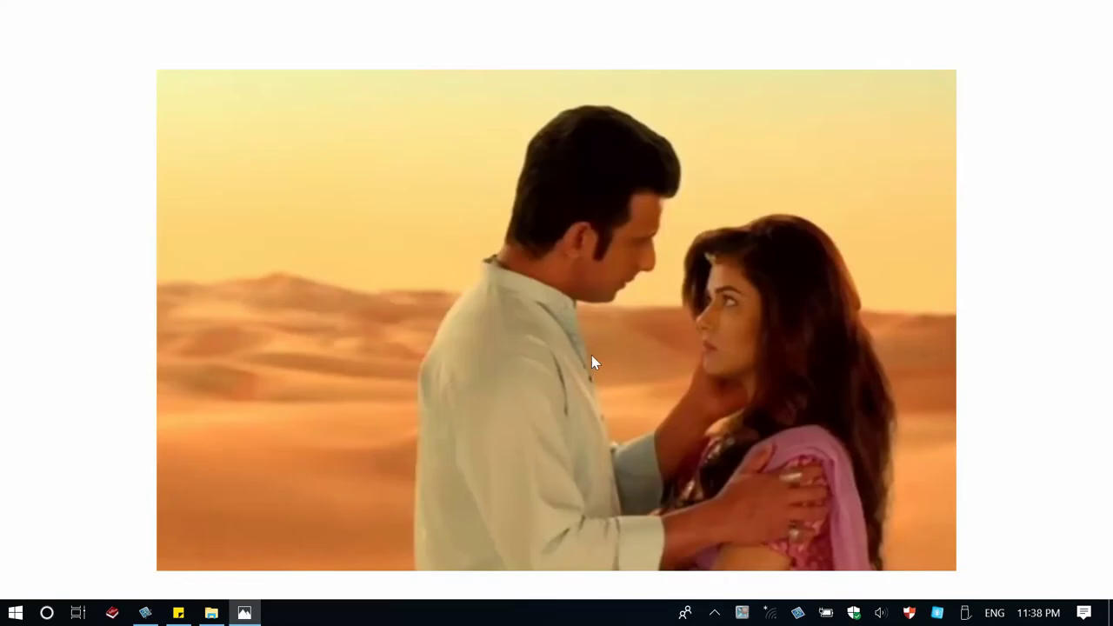
scroll(653, 341, up, 5)
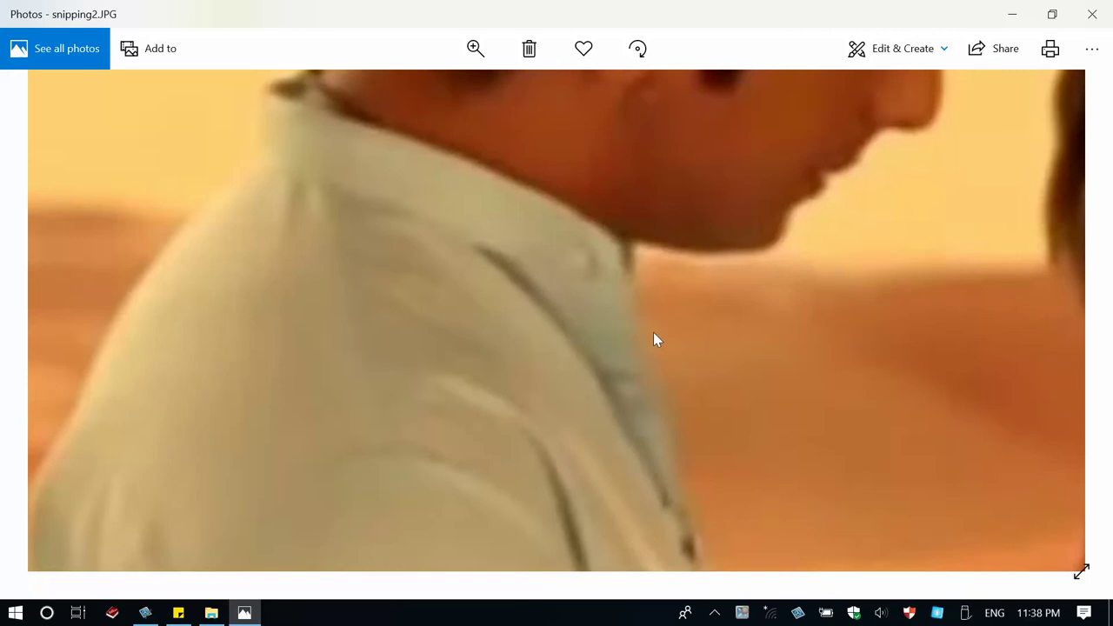
scroll(653, 341, down, 5)
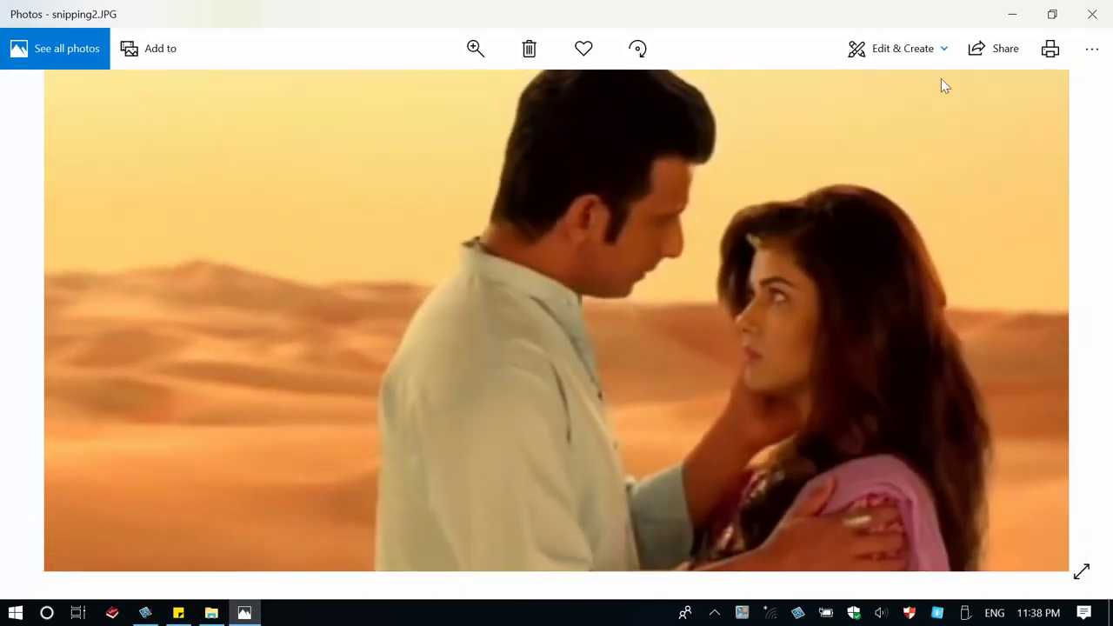
click(1105, 9)
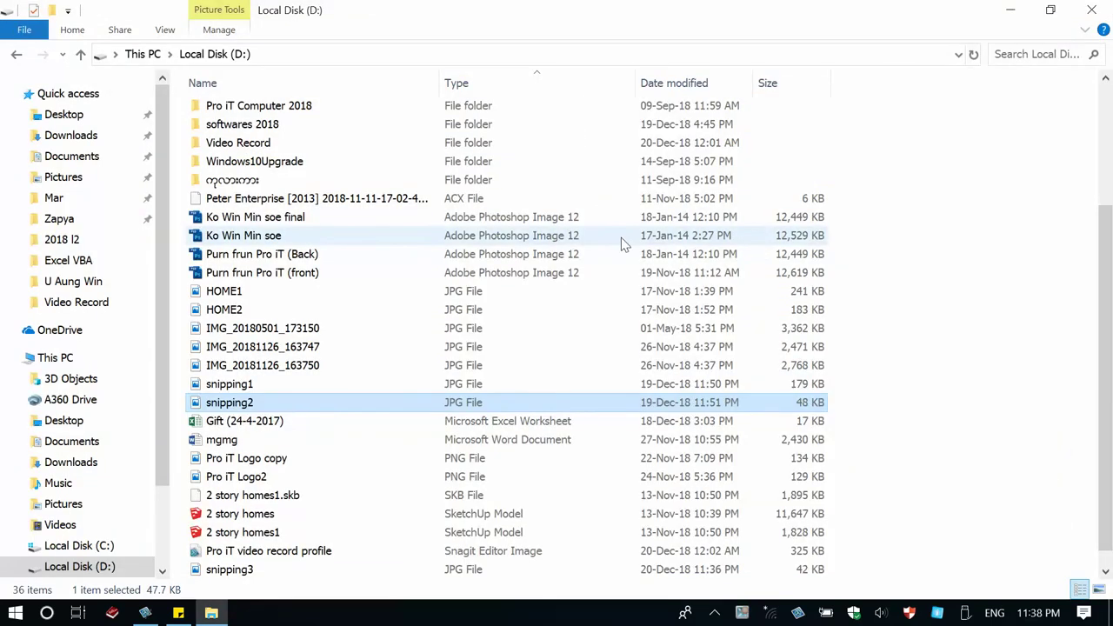
- Open snipping2 from Local Disk (D:) in Paint
right_click(283, 407)
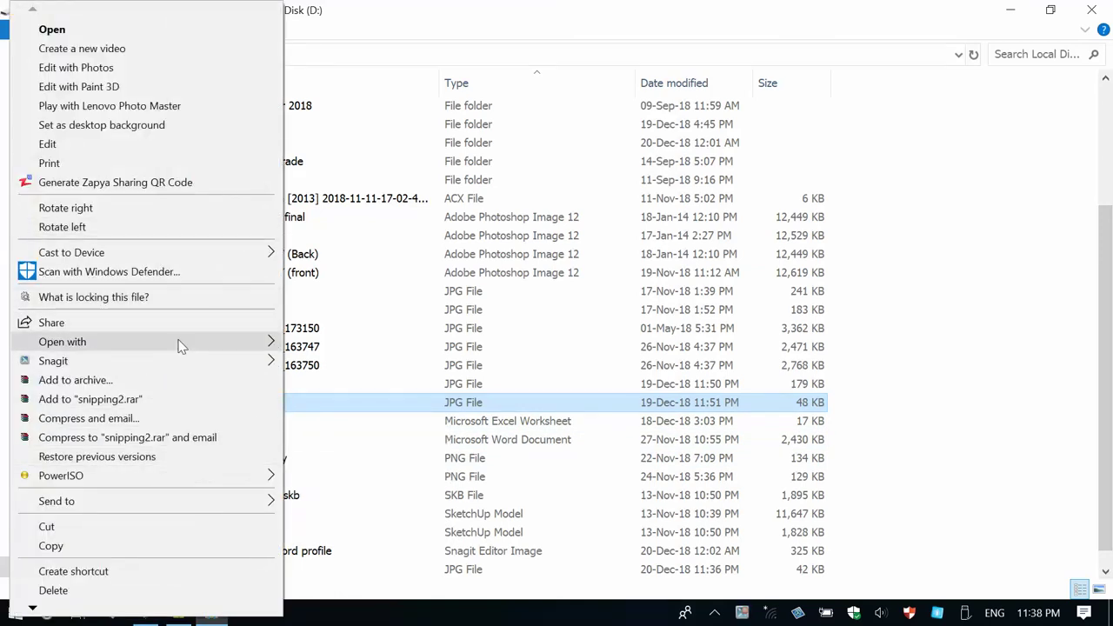
mouse_move(200, 342)
click(309, 384)
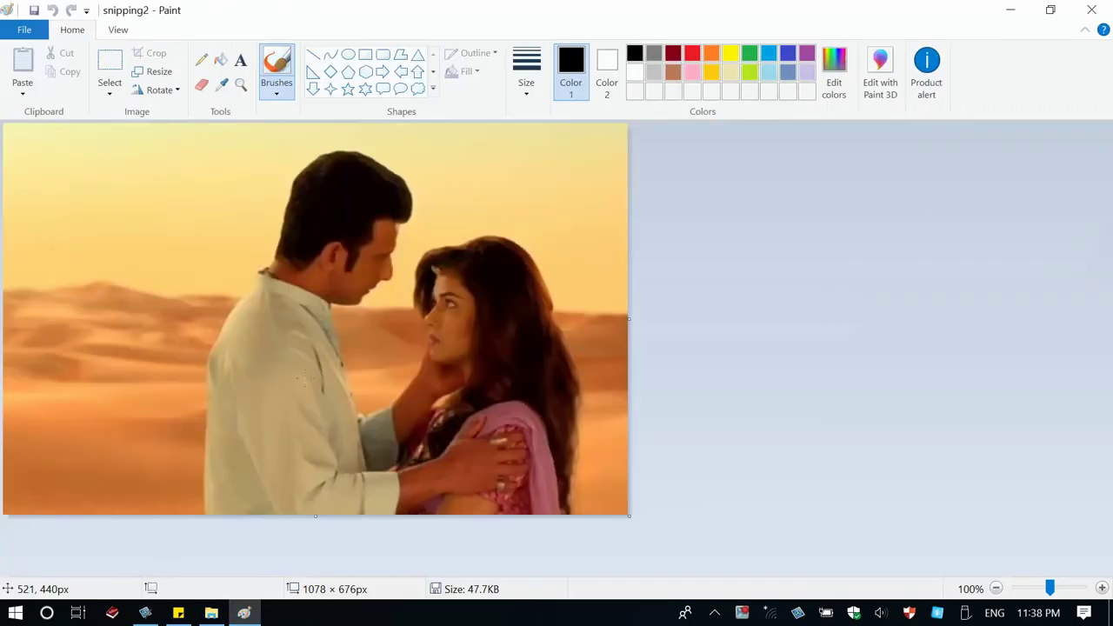
- Save the picture as a PNG copy named snipping4 on Local Disk (D:) and close Paint
click(26, 29)
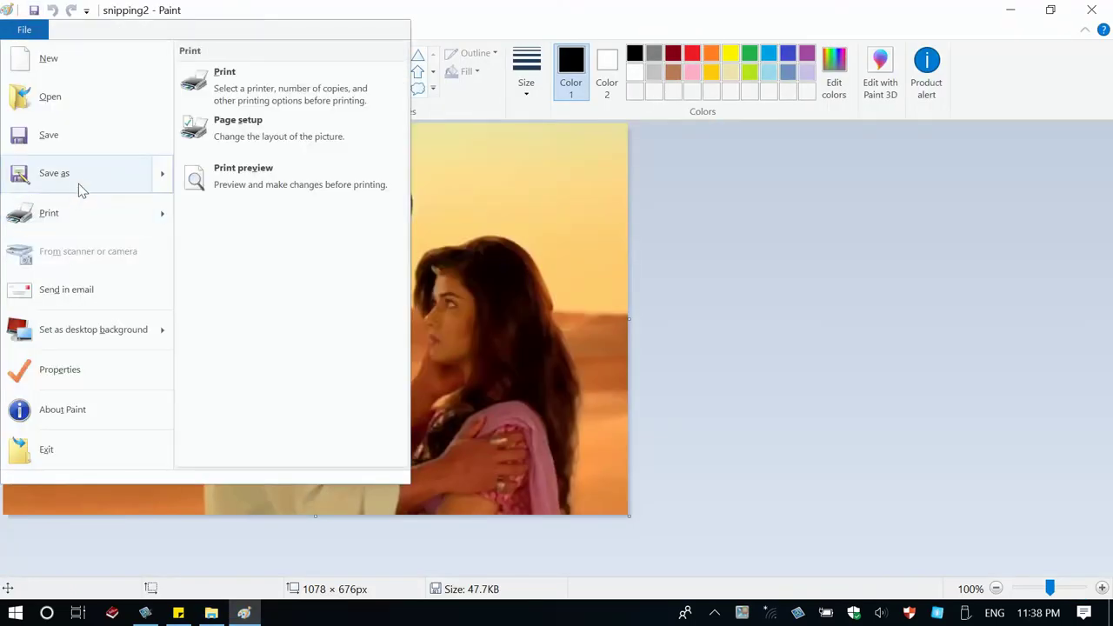
mouse_move(106, 176)
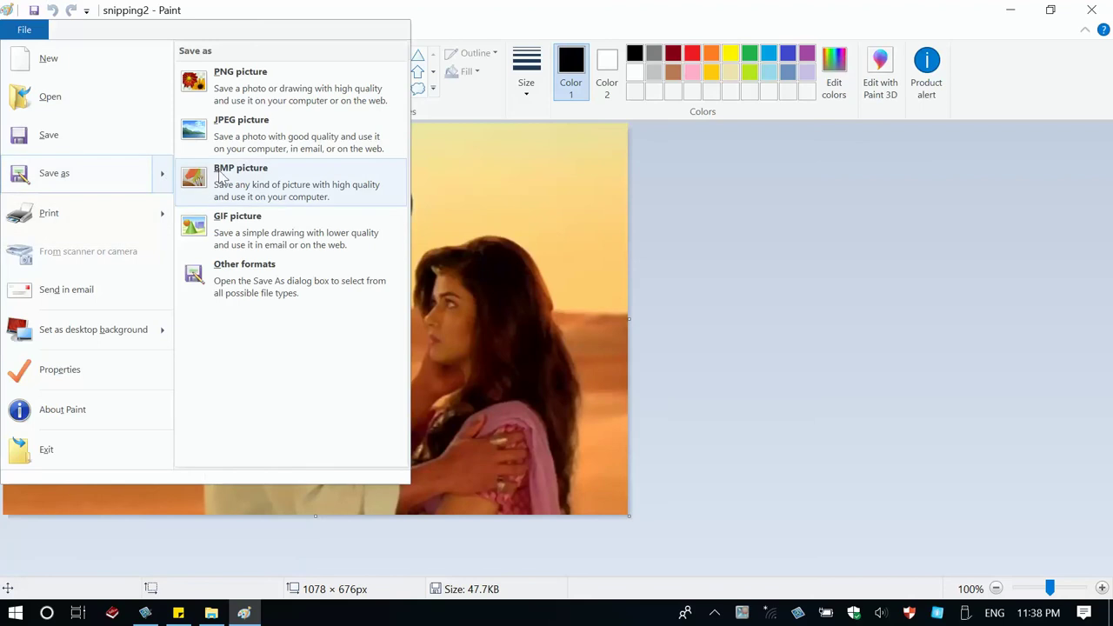
click(225, 83)
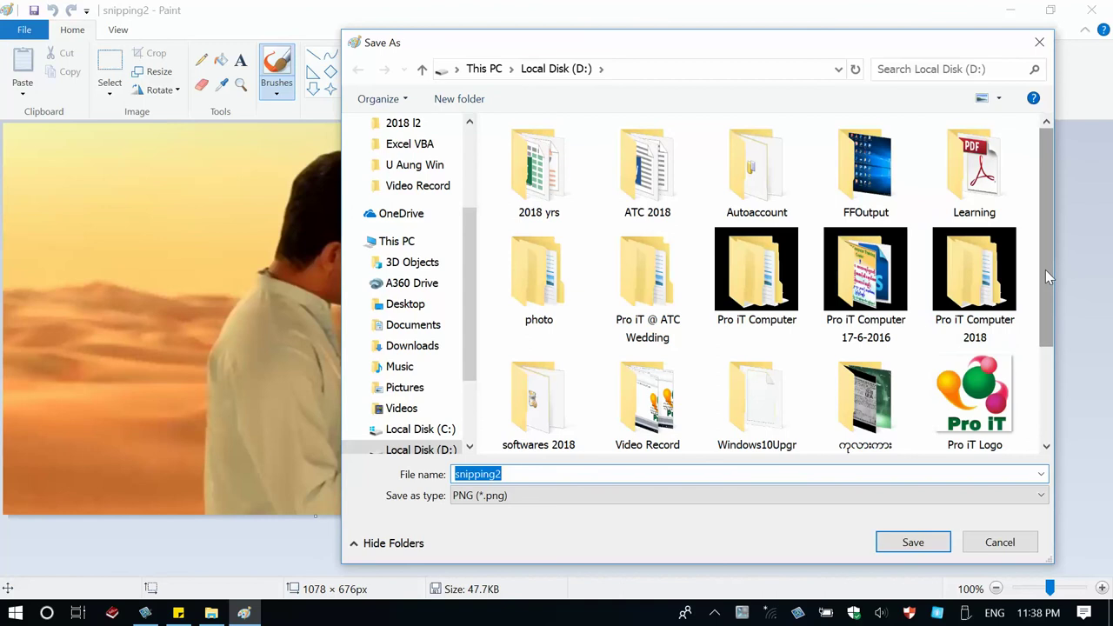
scroll(1047, 275, down, 2)
scroll(1029, 217, up, 2)
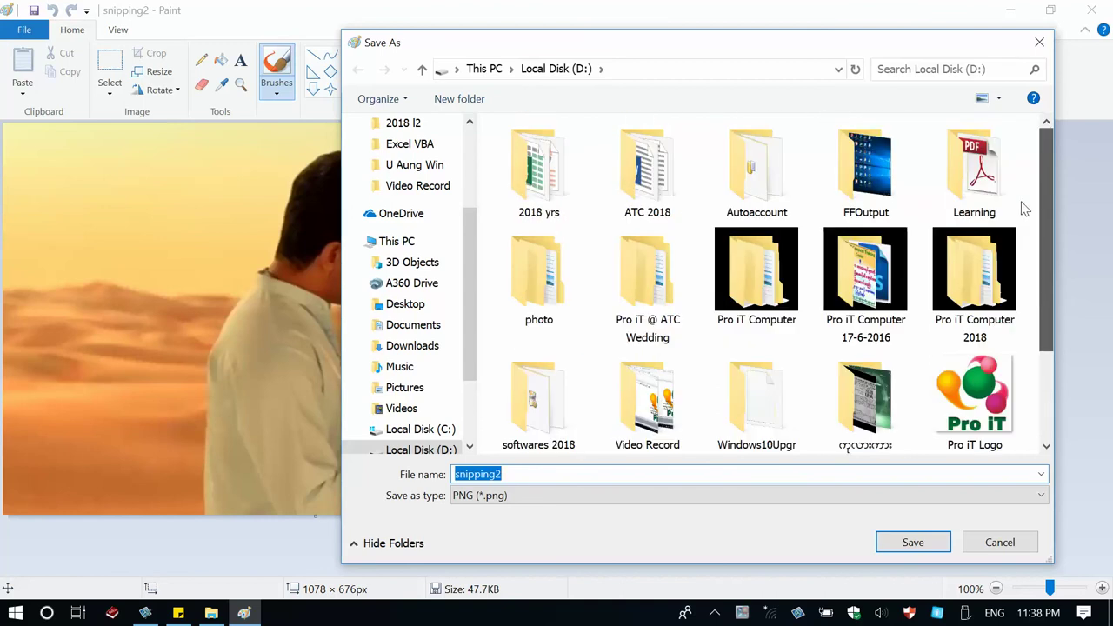
scroll(1013, 397, down, 3)
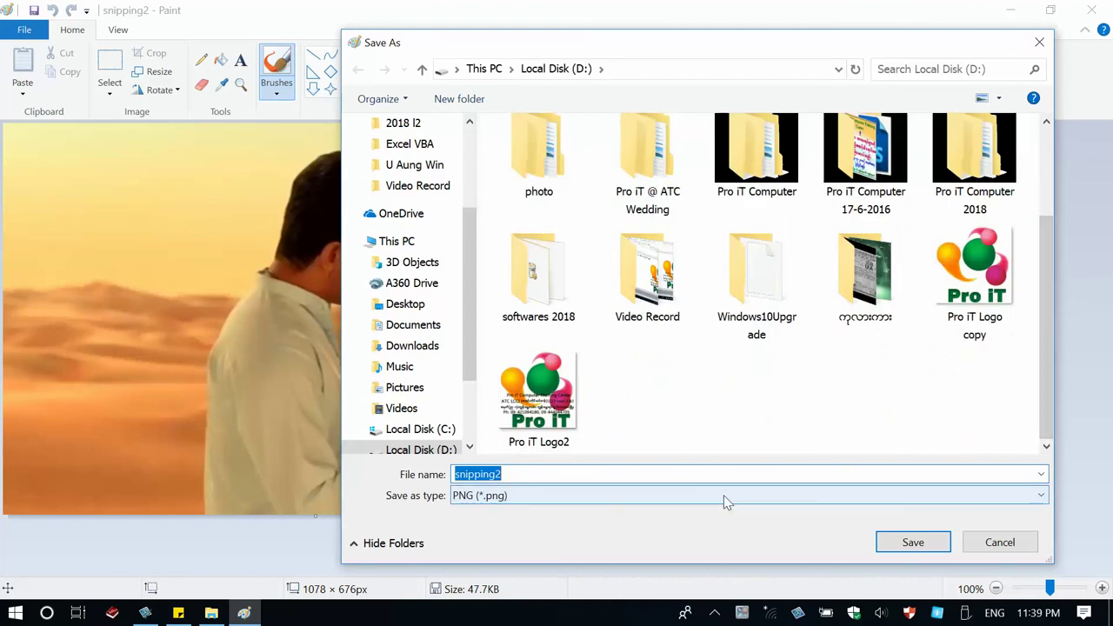
right_click(587, 472)
click(602, 475)
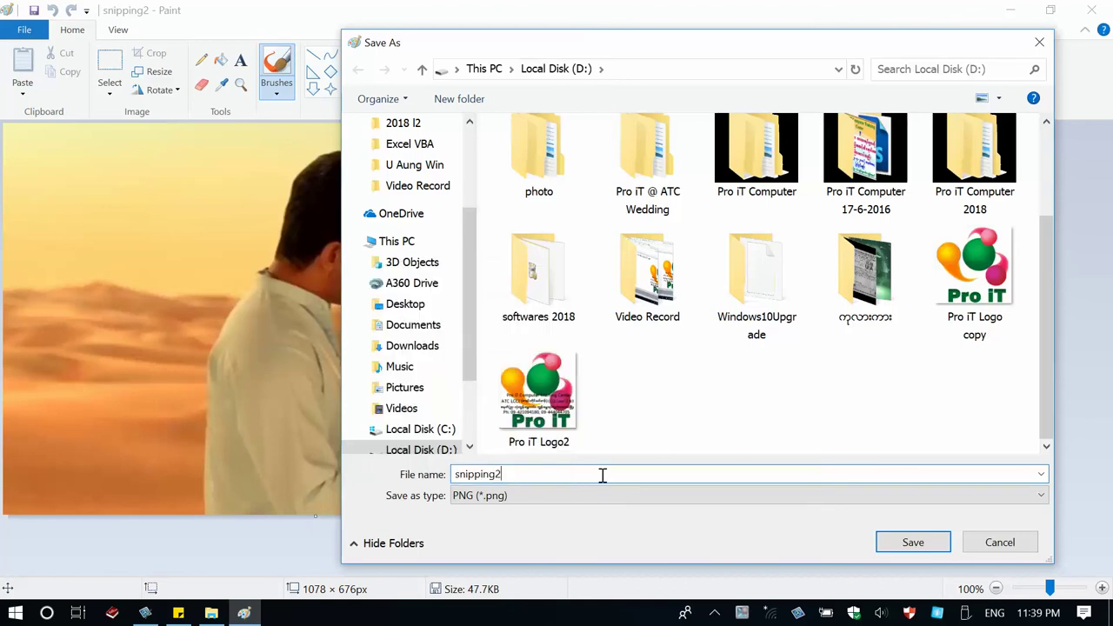
key(BackSpace)
text(4)
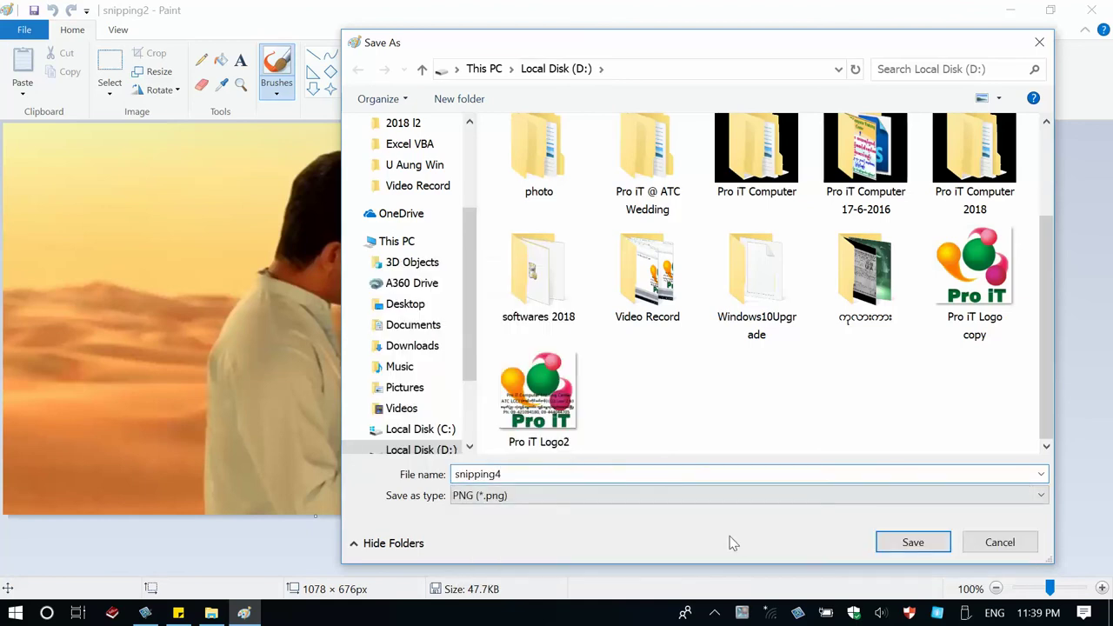
click(939, 546)
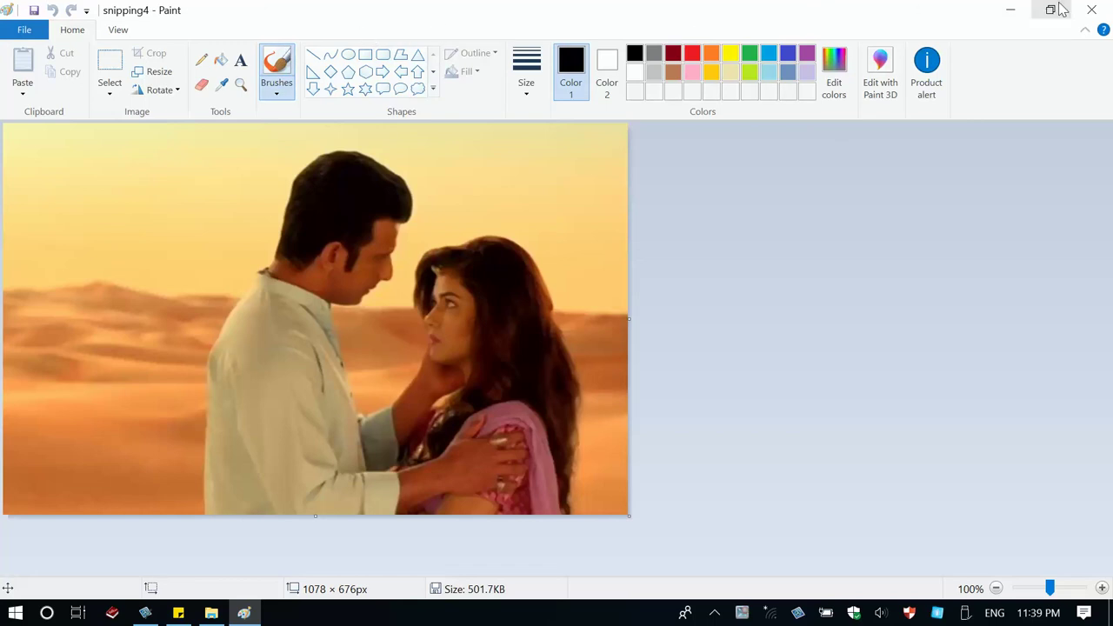
click(1086, 11)
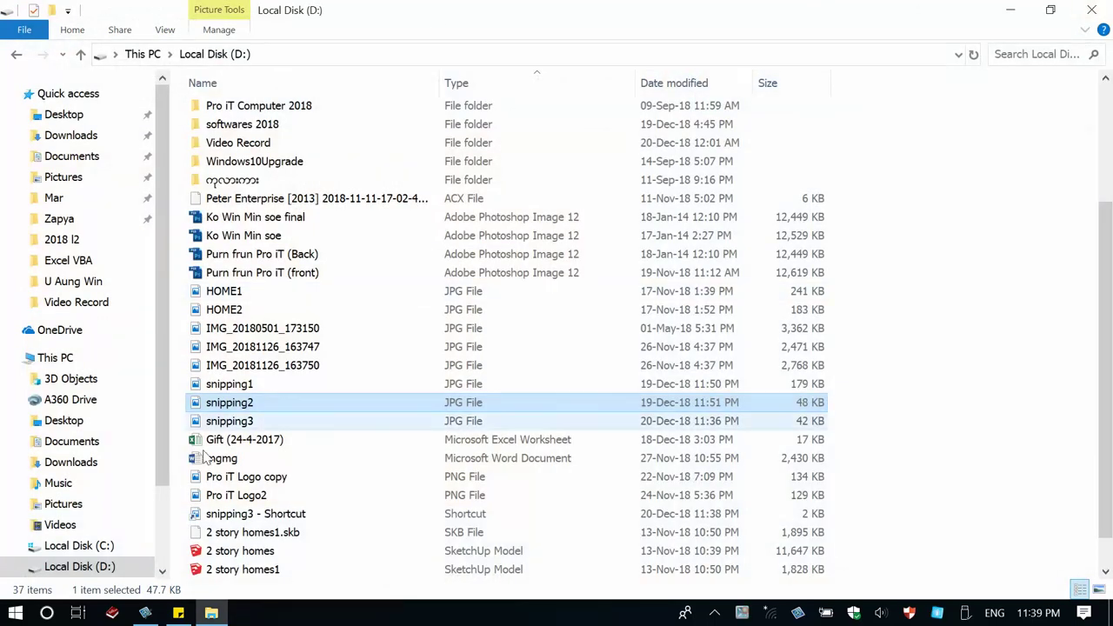
- Examine the file type, size and image dimensions of snipping4 in its properties, closing them when done
scroll(184, 484, down, 1)
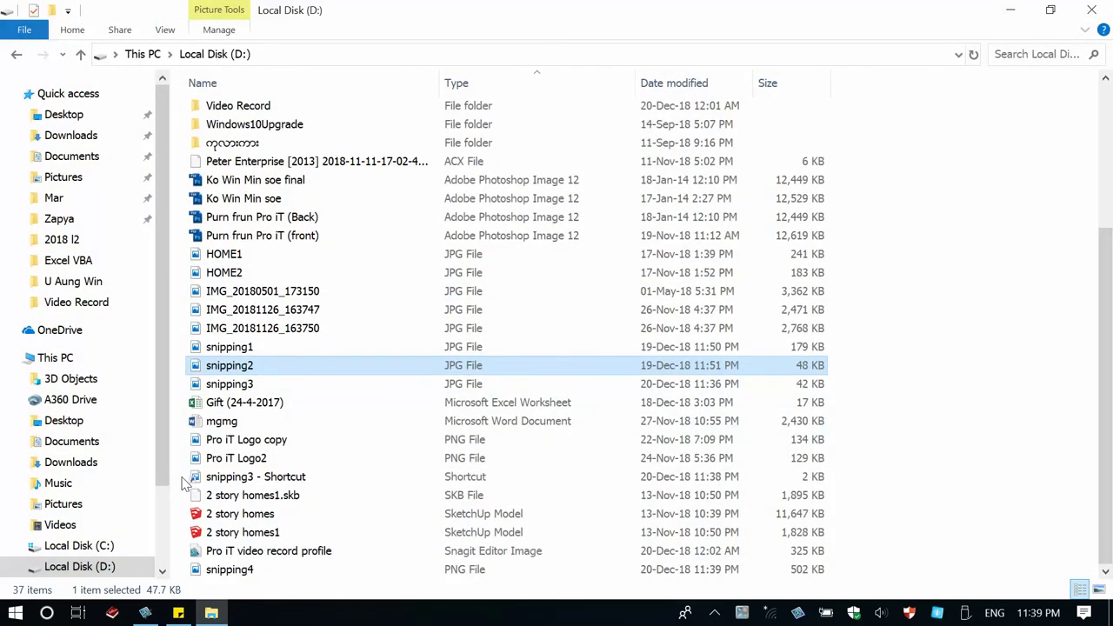
click(242, 572)
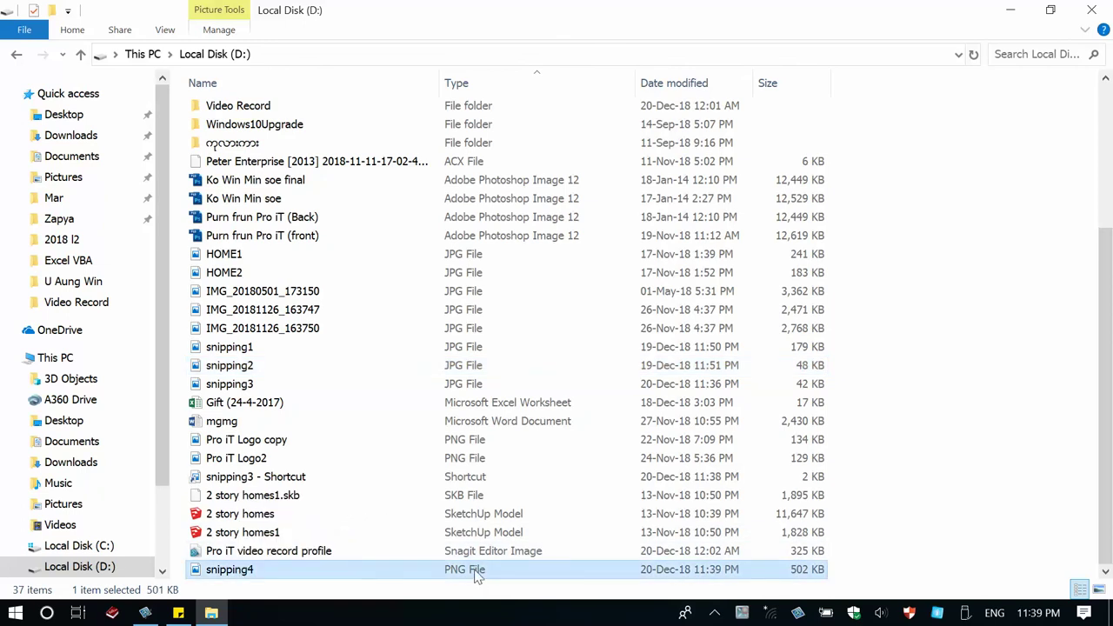
right_click(315, 569)
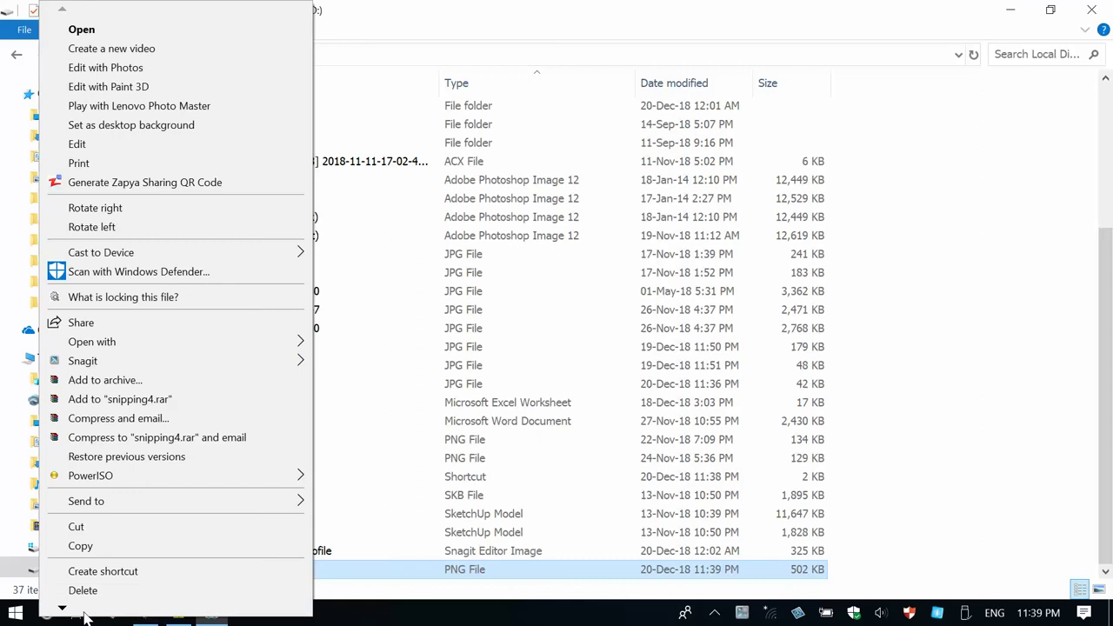
mouse_move(77, 609)
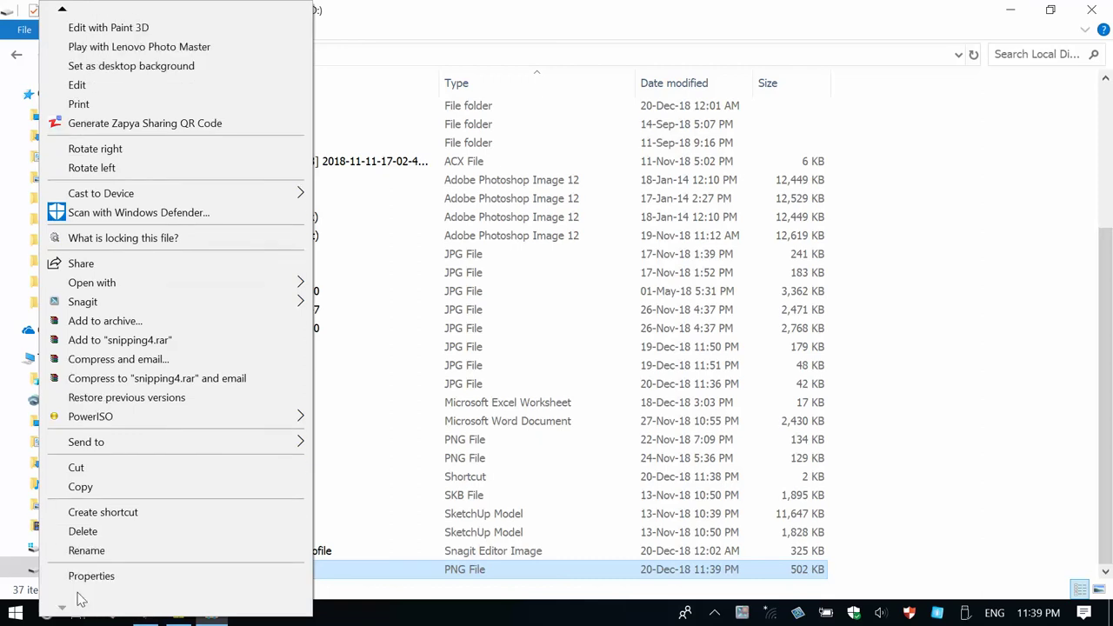
click(89, 576)
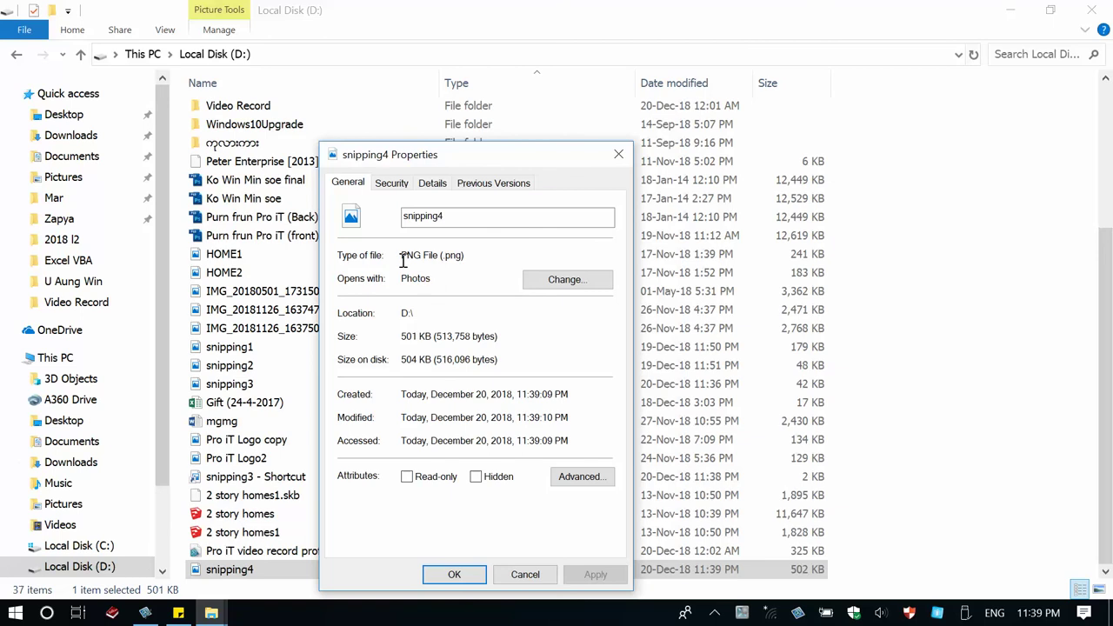
drag(403, 261, 467, 255)
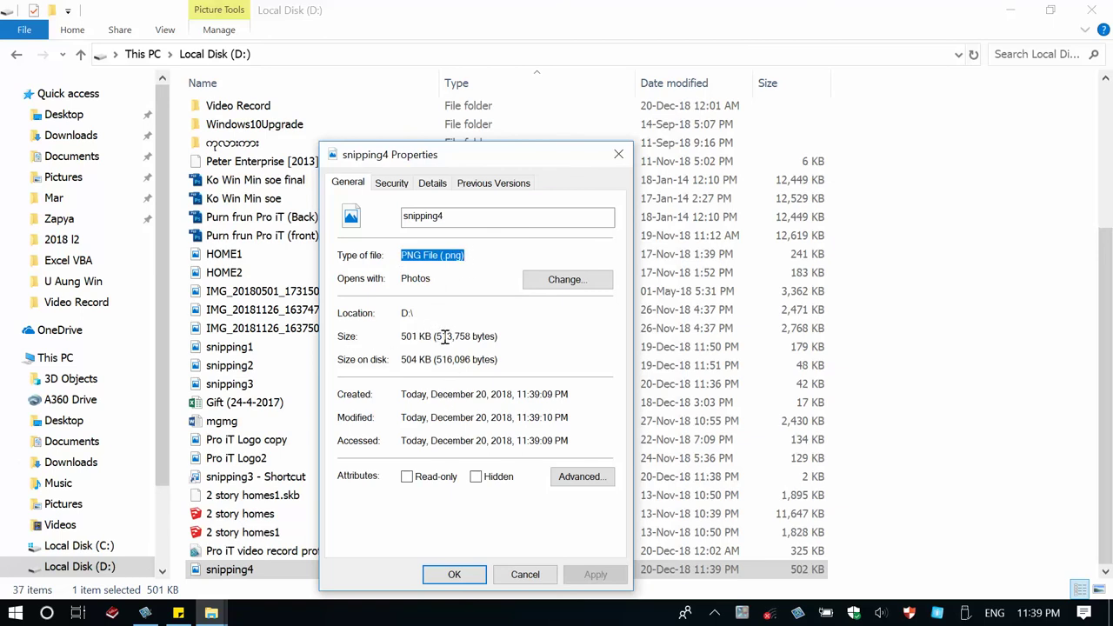
click(432, 187)
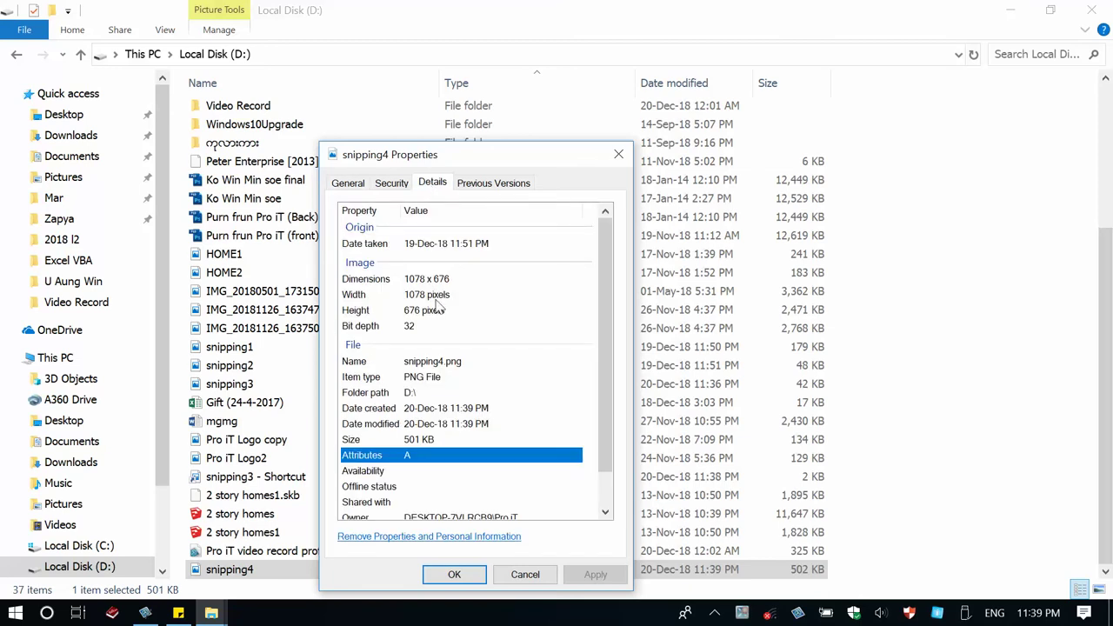
click(619, 153)
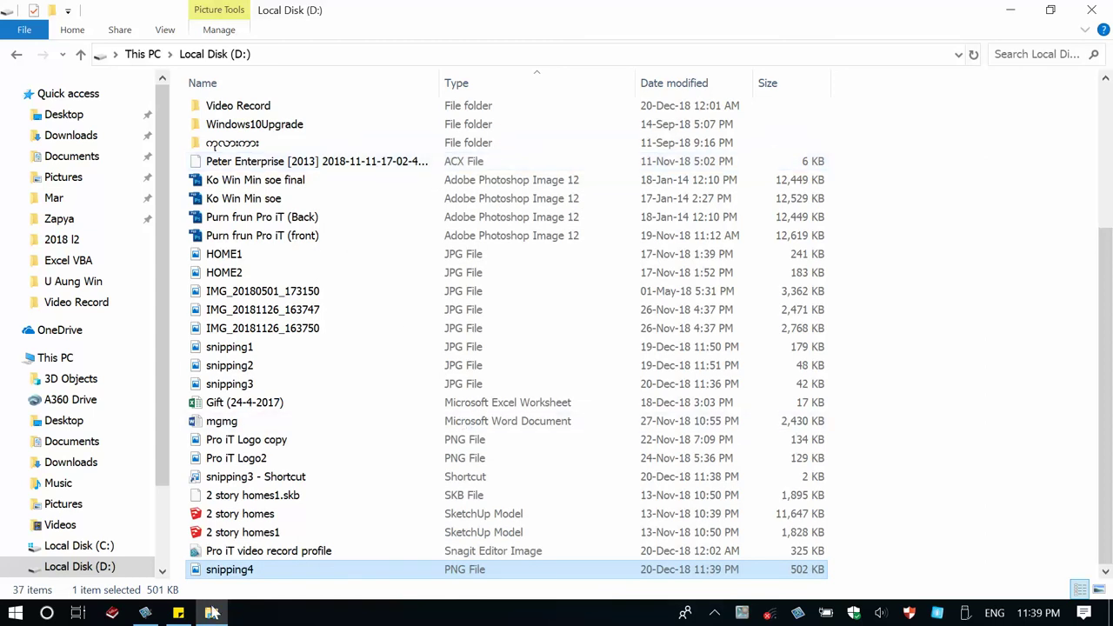
click(209, 614)
click(209, 614)
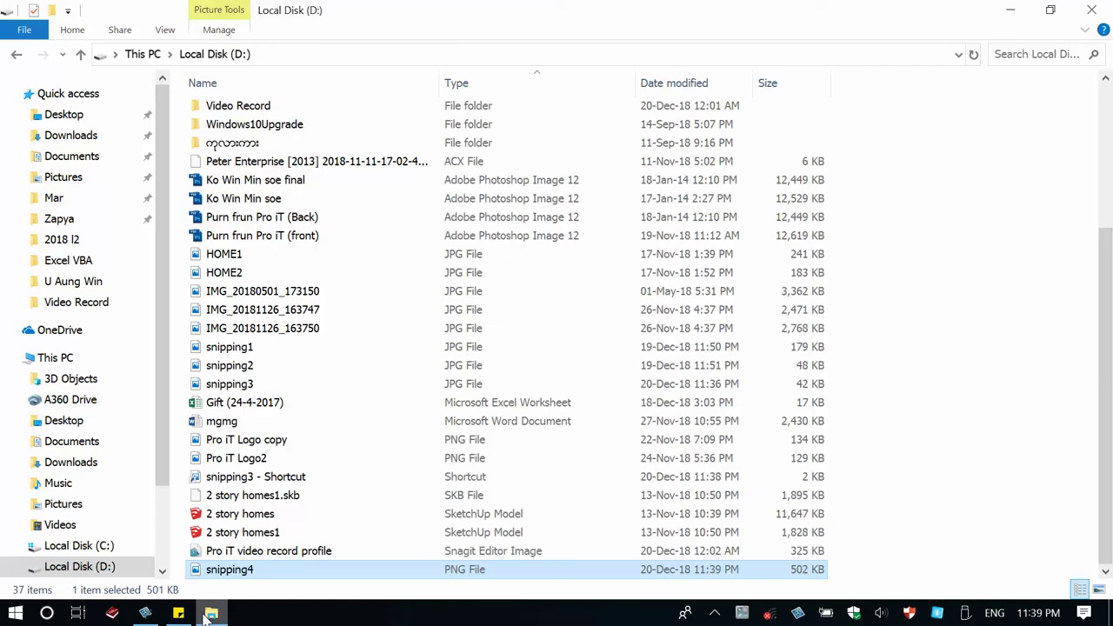
right_click(231, 574)
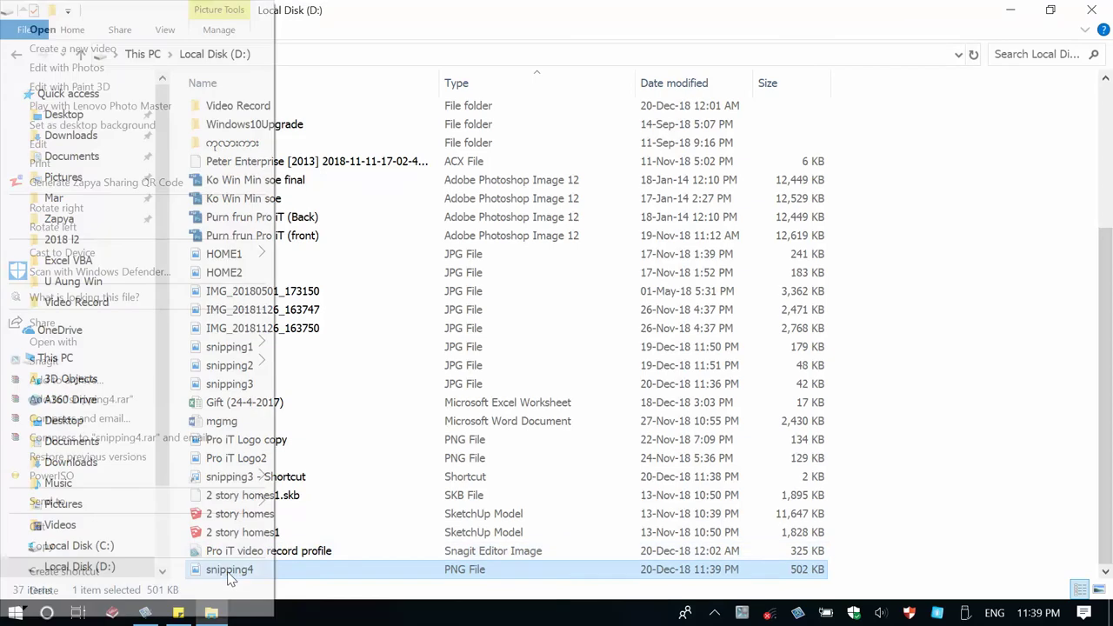
click(300, 402)
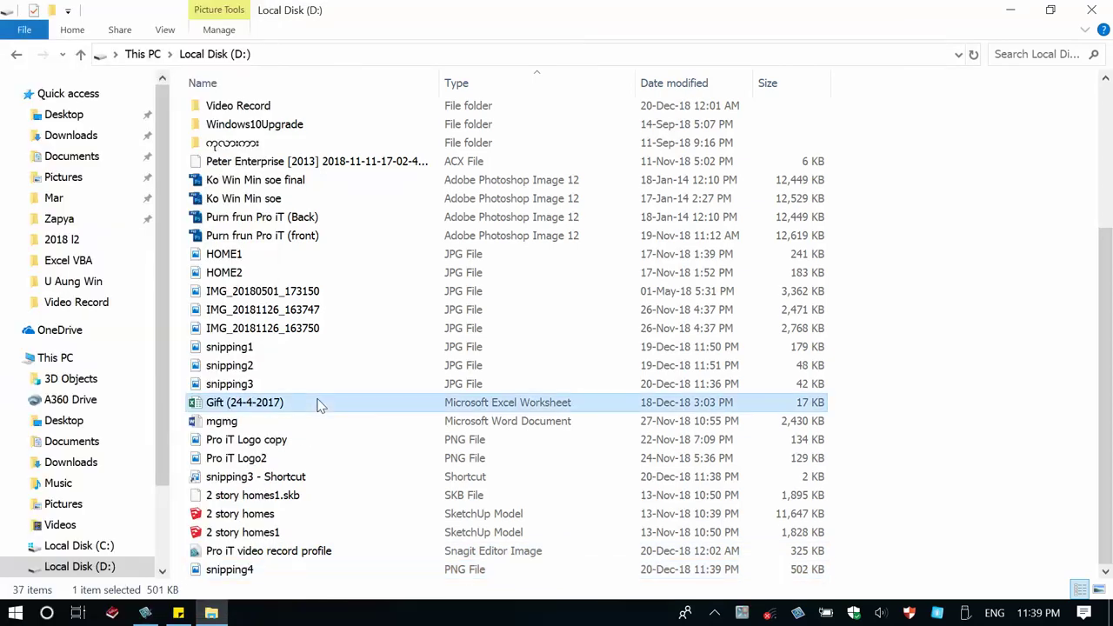
click(251, 384)
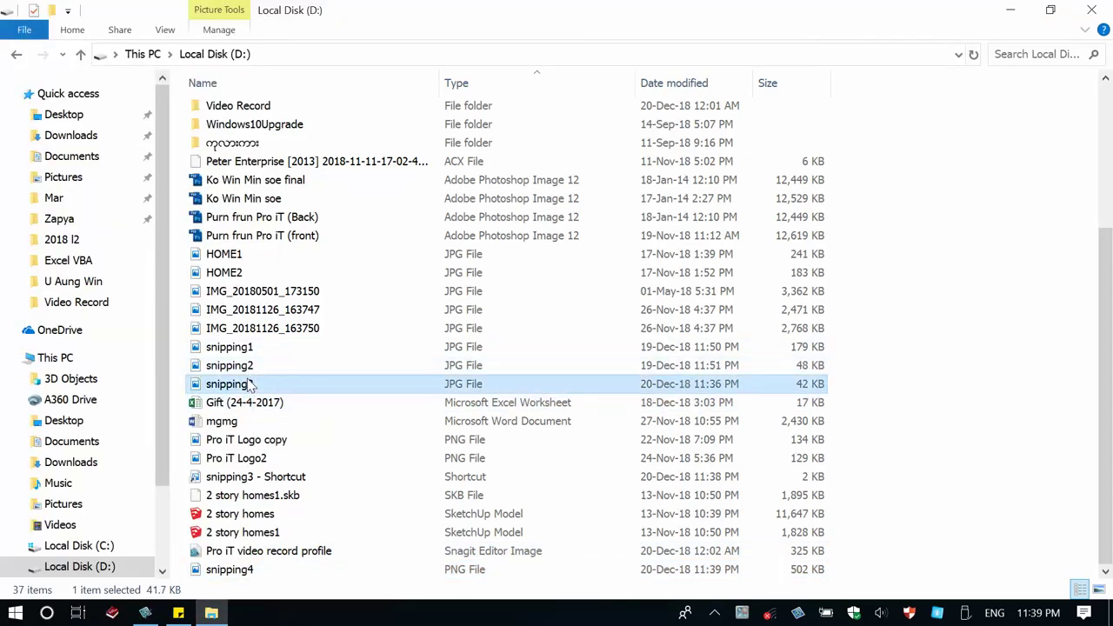
click(251, 384)
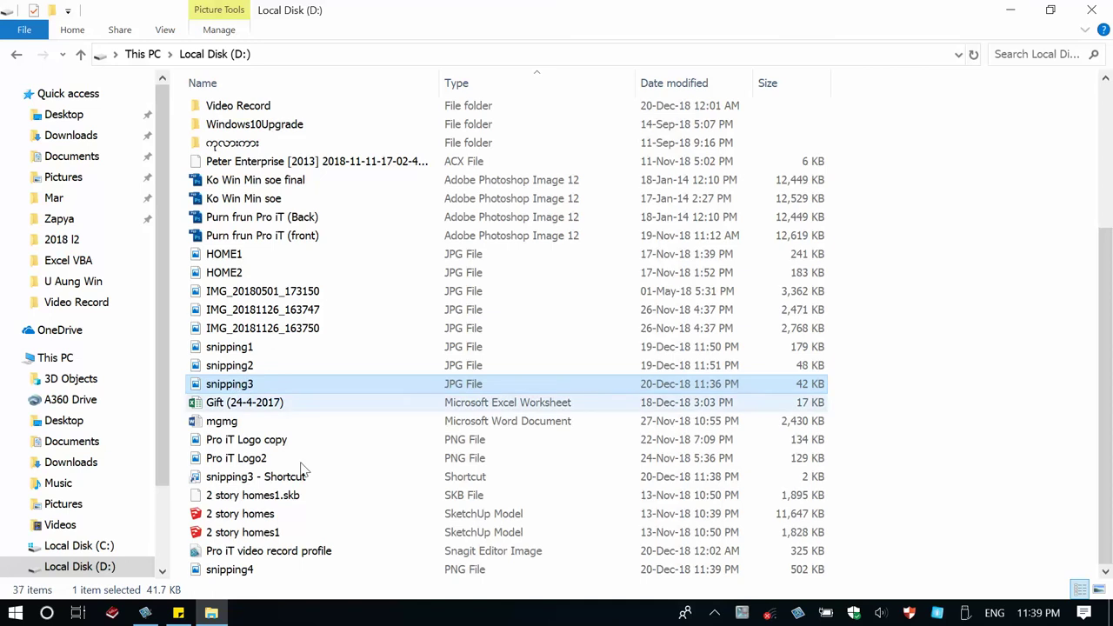
- Switch to Snagit Editor, place the text cursor below "3. Paint" in the topic list, and return to the file list
click(145, 614)
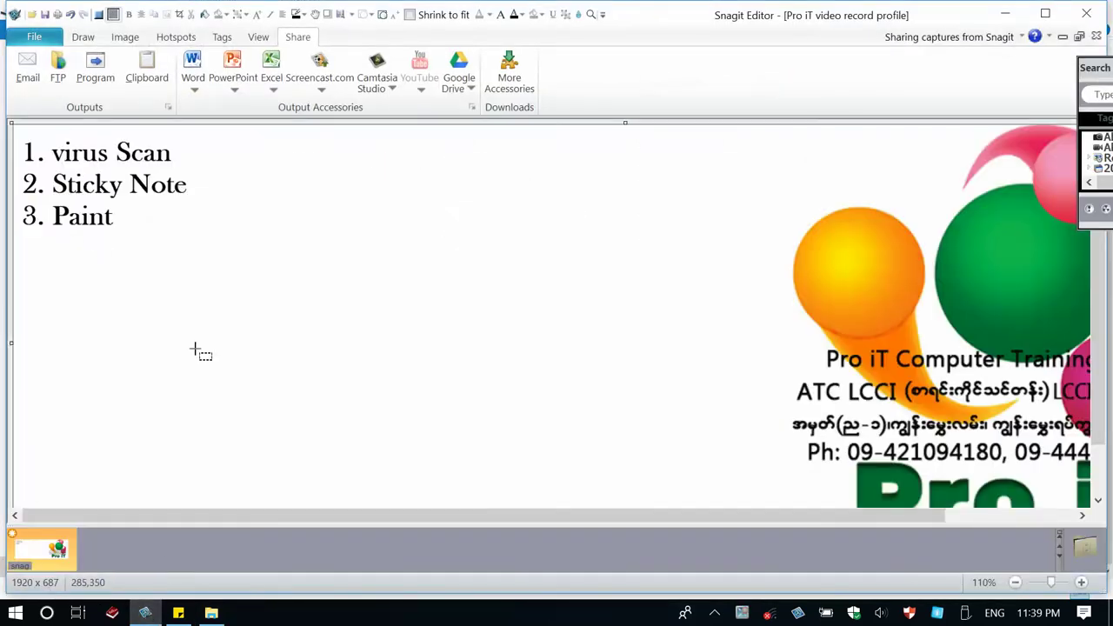
drag(147, 244, 167, 249)
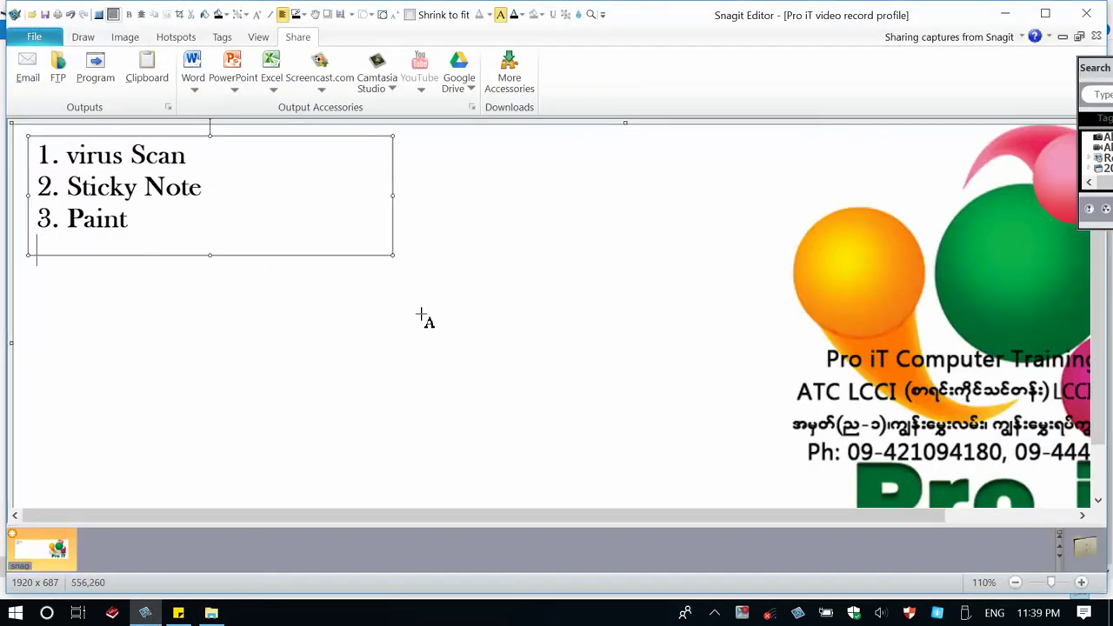
click(212, 614)
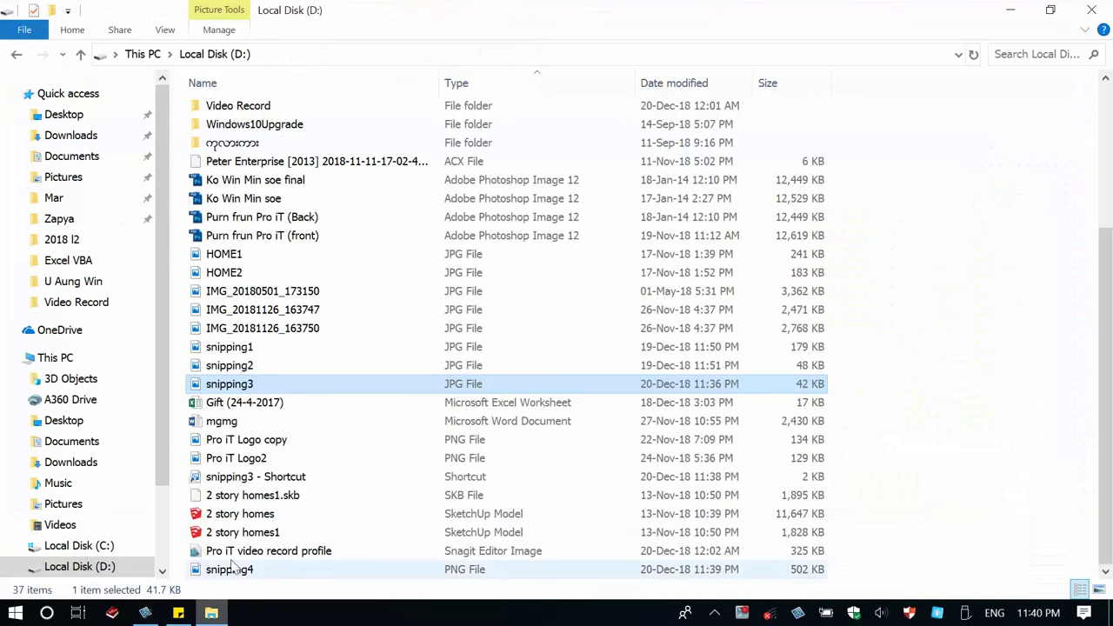
- Open snipping3 in Paint and enlarge its canvas to about 903 × 529 px, leaving blank space around the picture
right_click(266, 386)
mouse_move(269, 346)
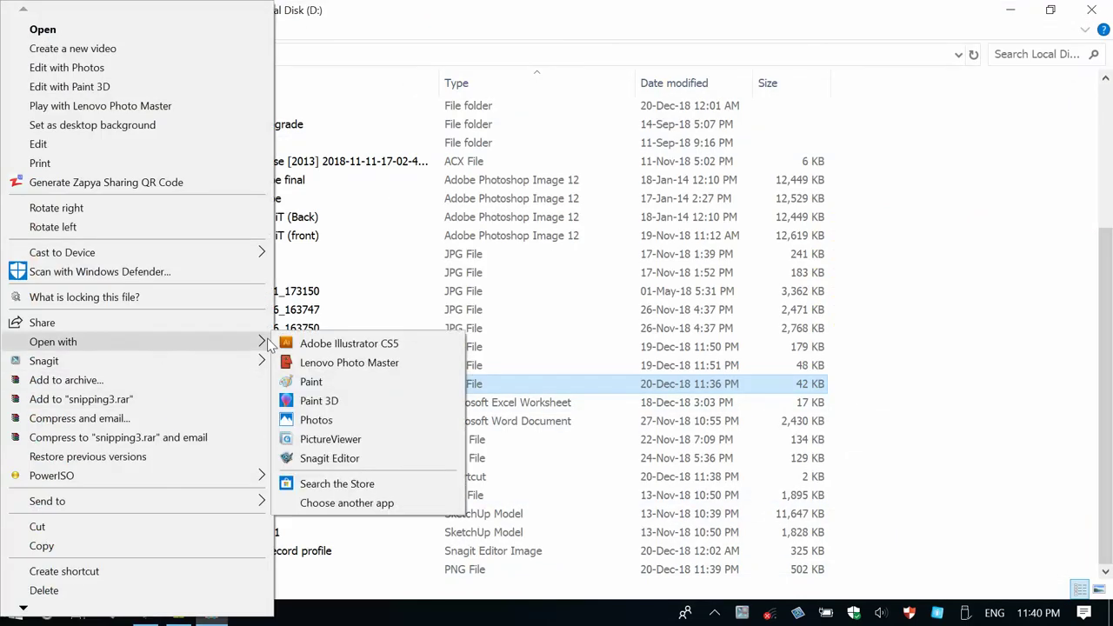
click(319, 385)
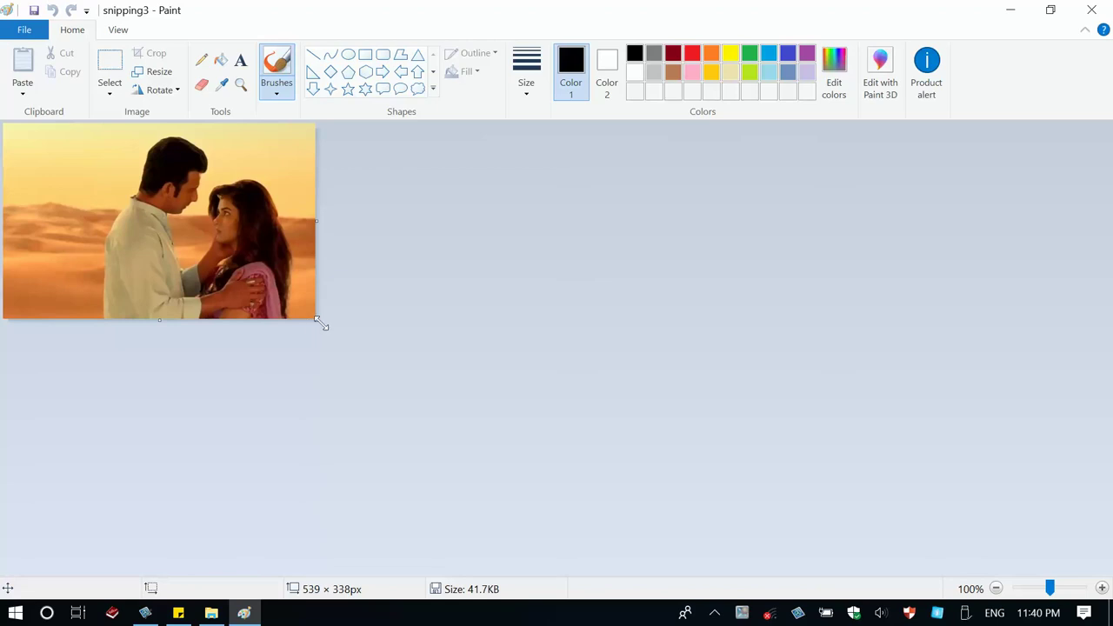
drag(320, 323, 527, 430)
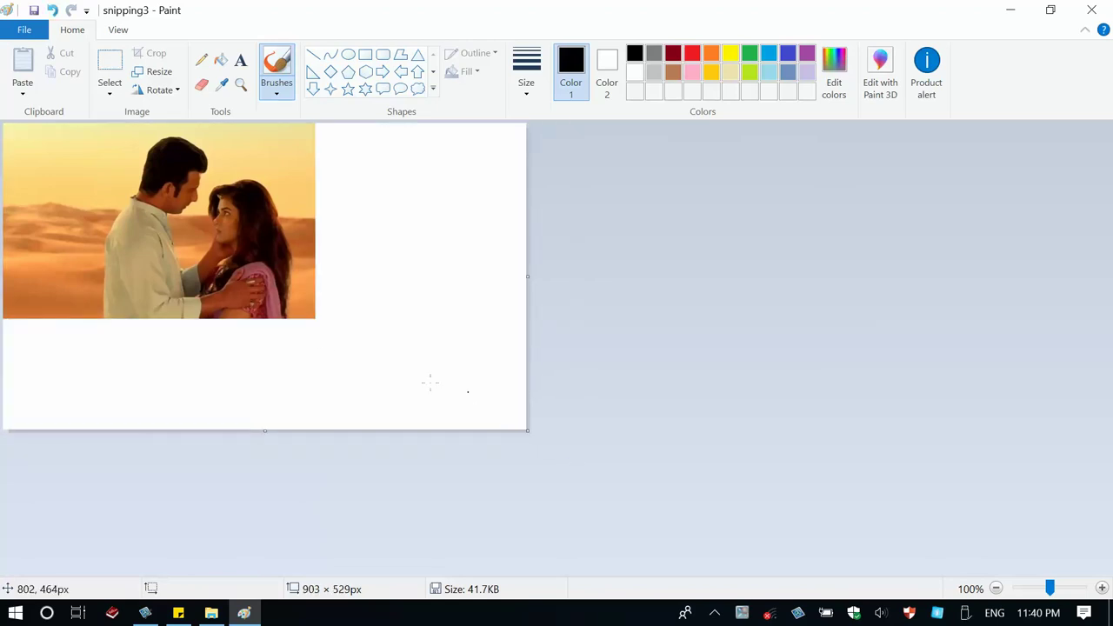
- Select a free-form area of the sand beside the man, about 141 × 172 px, and place overlapping copies on the blank canvas beside the picture
click(111, 91)
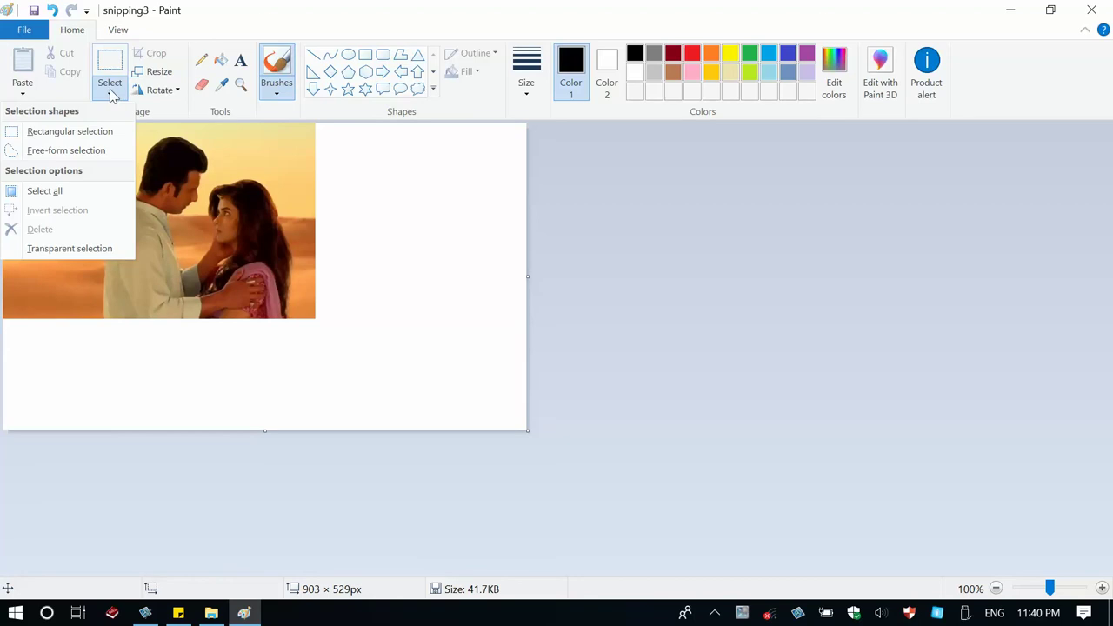
click(56, 151)
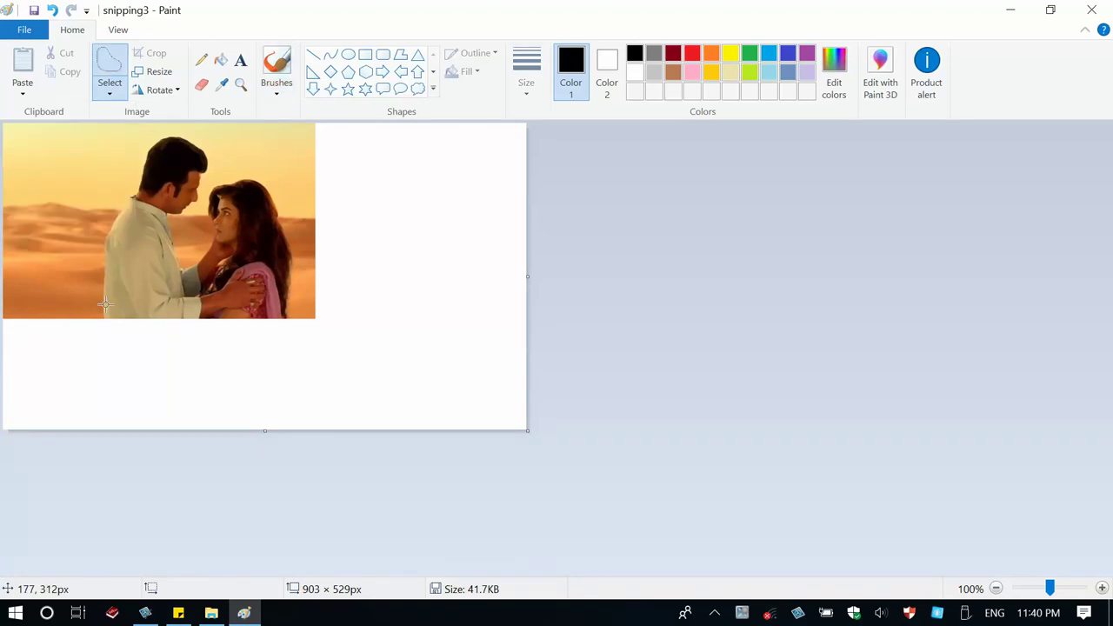
mouse_move(102, 315)
mouse_down()
mouse_move(97, 247)
mouse_move(109, 222)
mouse_move(21, 215)
mouse_up()
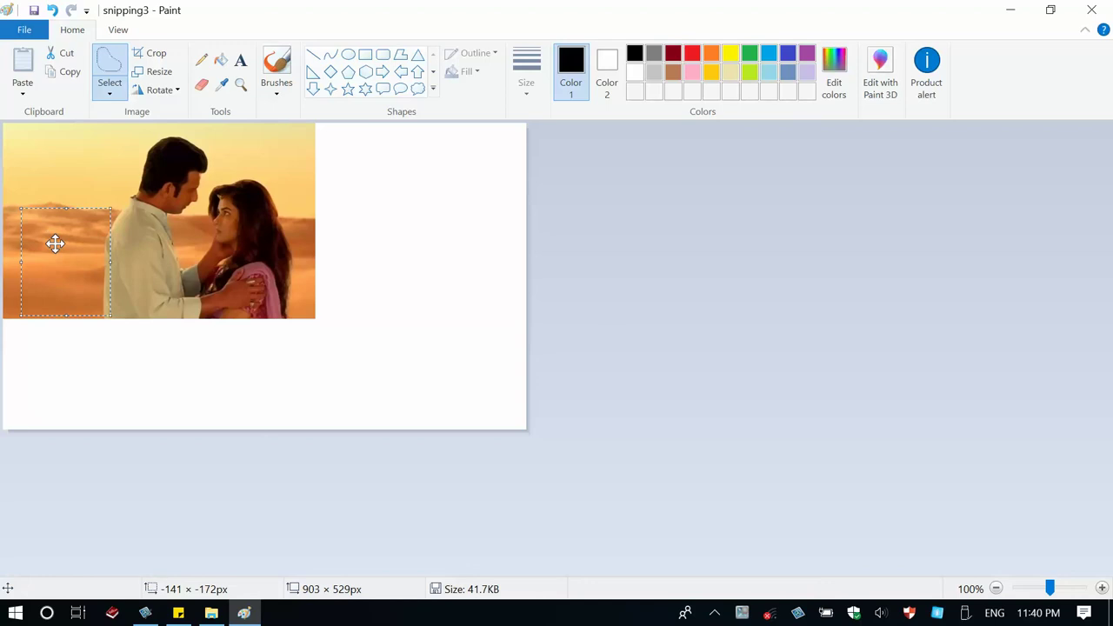
drag(55, 244, 380, 283)
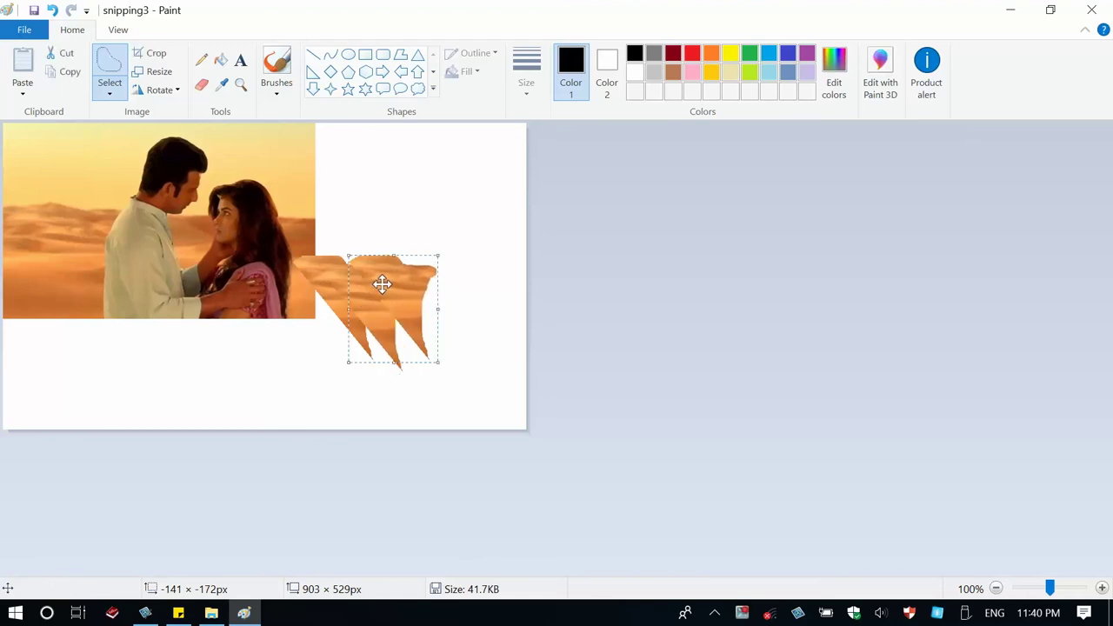
click(33, 219)
drag(4, 210, 100, 293)
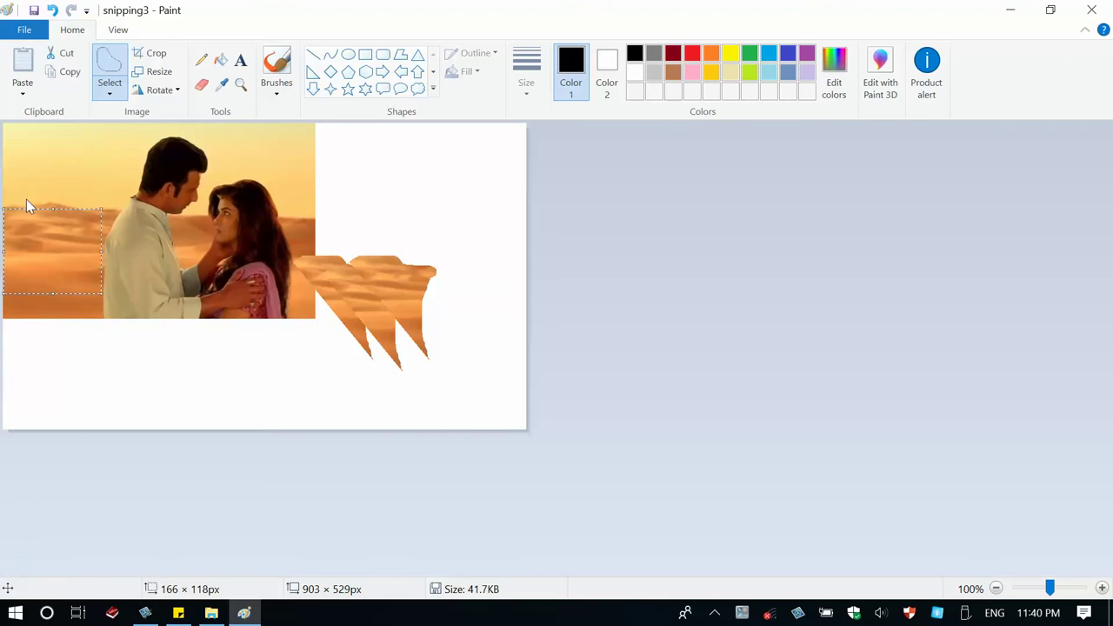
mouse_move(26, 207)
mouse_down()
mouse_move(57, 186)
mouse_move(57, 217)
mouse_up()
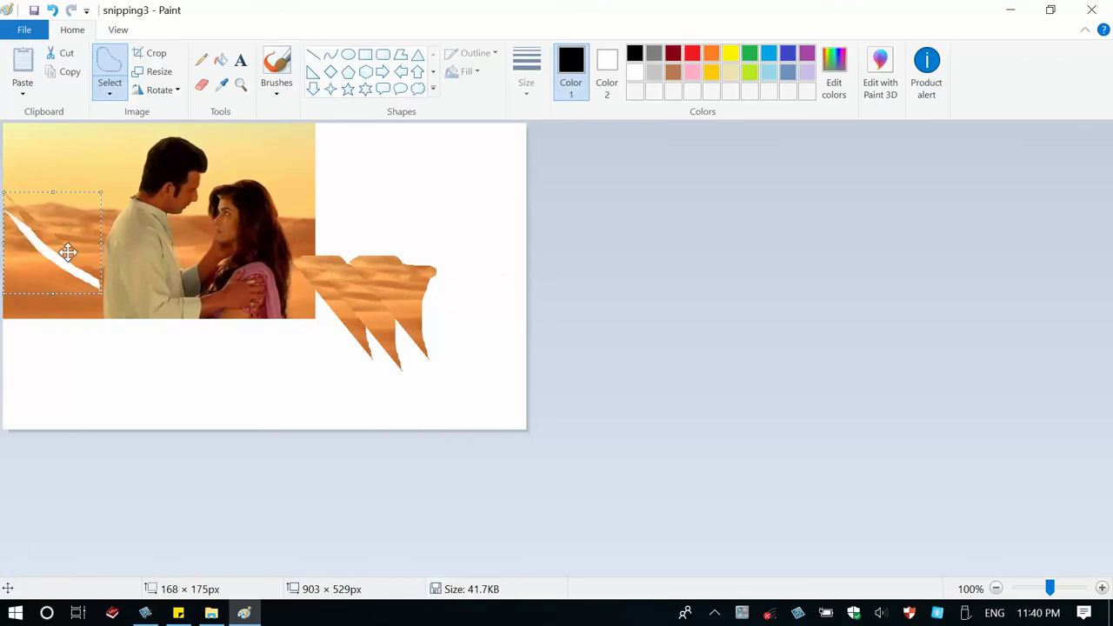
key(ctrl+z)
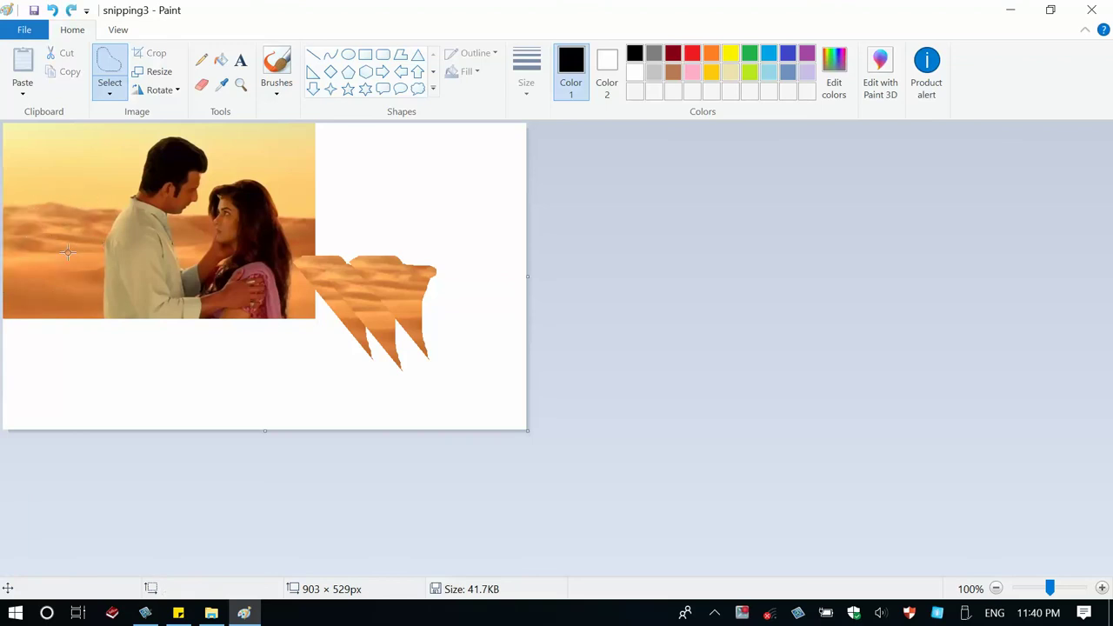
- Select a rectangular area of the sand beside the man, about 163 × 176 px, and place several copies on the blank canvas around the picture
click(110, 87)
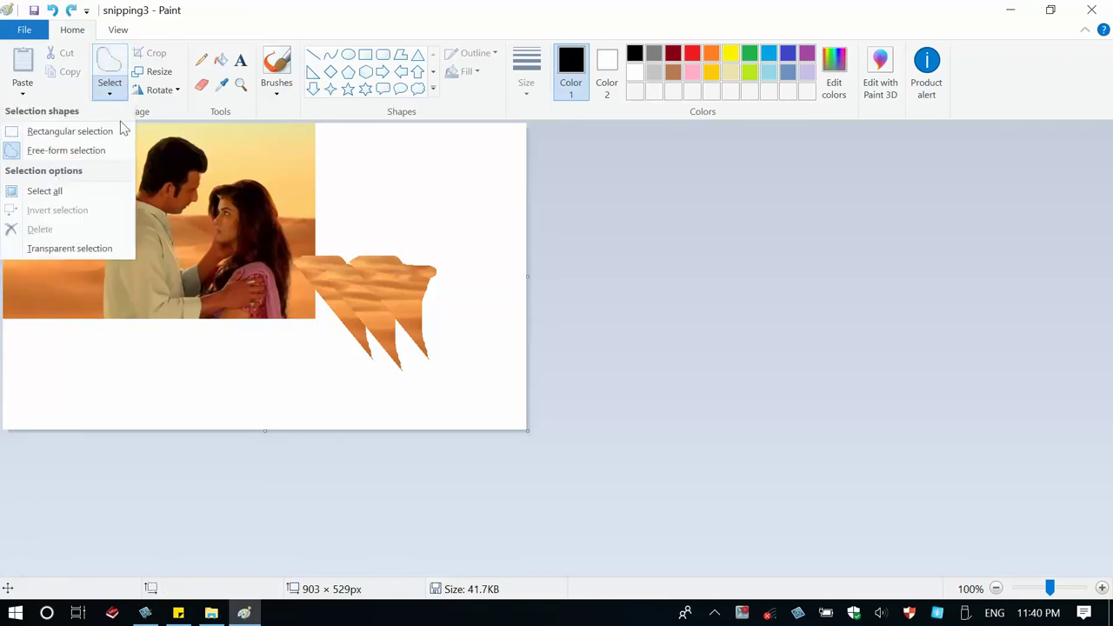
click(77, 133)
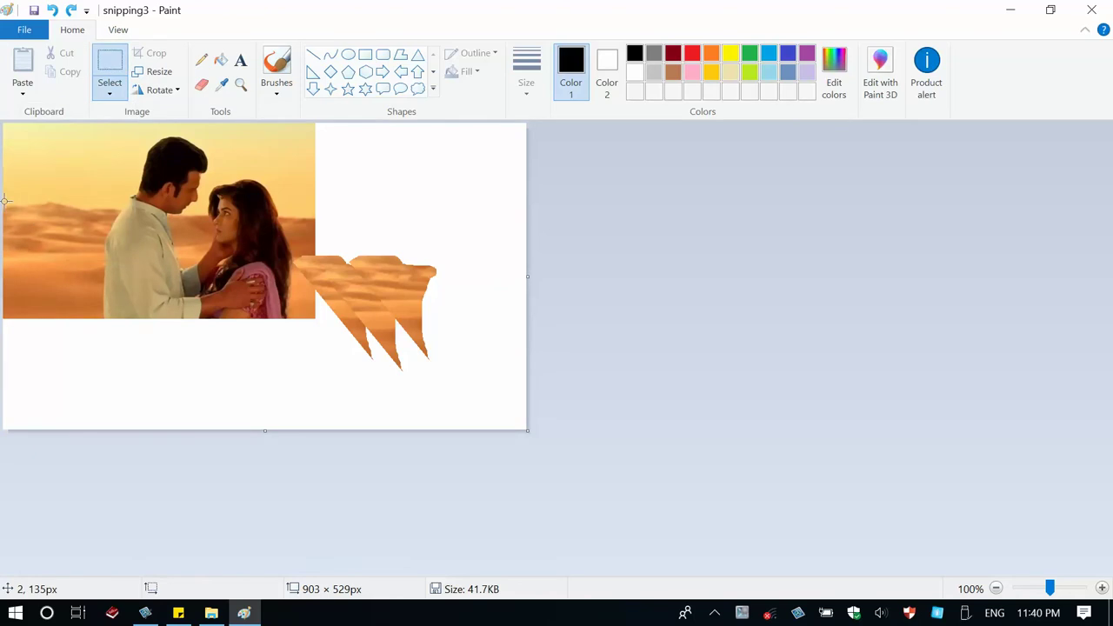
drag(18, 224, 97, 314)
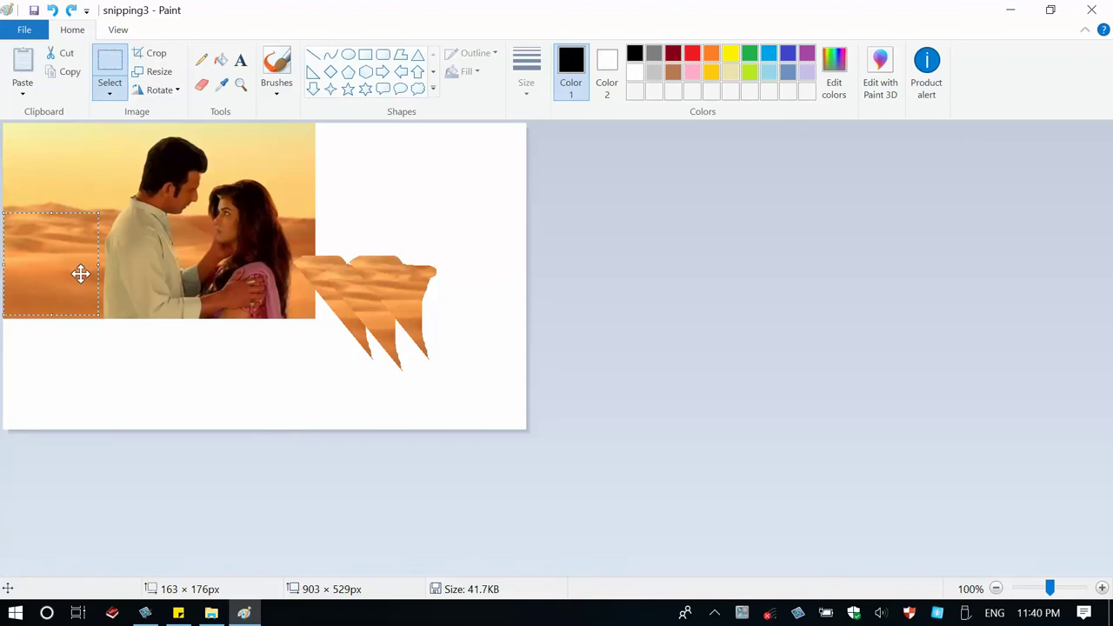
mouse_move(80, 274)
mouse_down()
mouse_move(390, 303)
mouse_move(390, 287)
mouse_move(427, 266)
mouse_move(501, 289)
mouse_move(385, 199)
mouse_move(399, 224)
mouse_move(391, 266)
mouse_move(475, 246)
mouse_move(495, 264)
mouse_move(481, 262)
mouse_move(527, 375)
mouse_move(408, 408)
mouse_move(374, 389)
mouse_move(261, 368)
mouse_move(92, 383)
mouse_move(142, 390)
mouse_move(208, 363)
mouse_move(217, 375)
mouse_up()
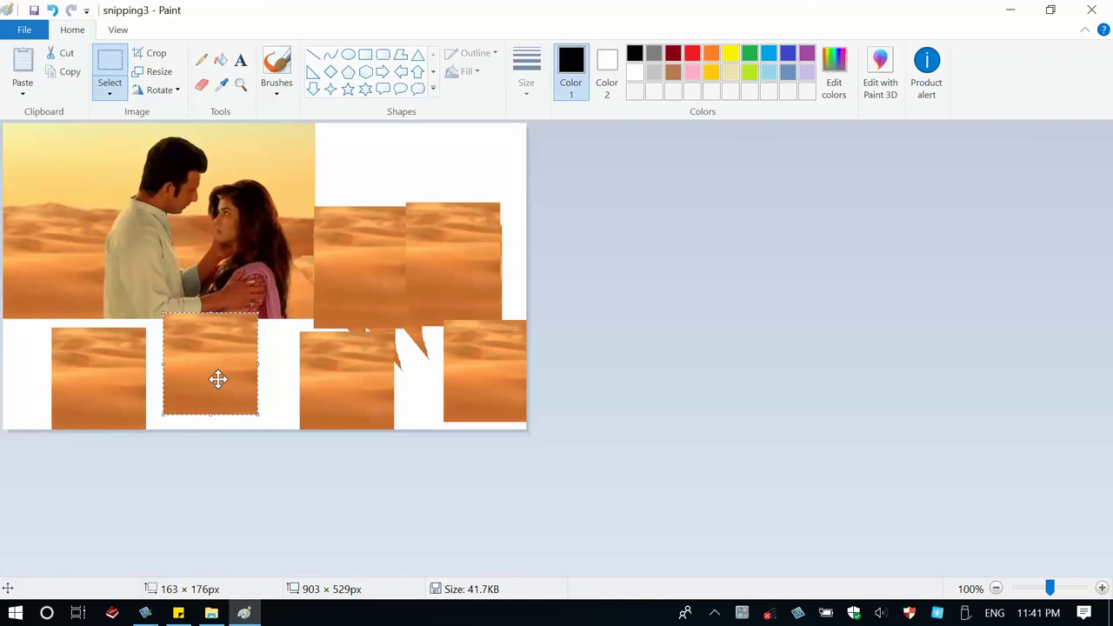
click(106, 152)
- Switch to File Explorer with the file list of Local Disk (D:)
click(212, 612)
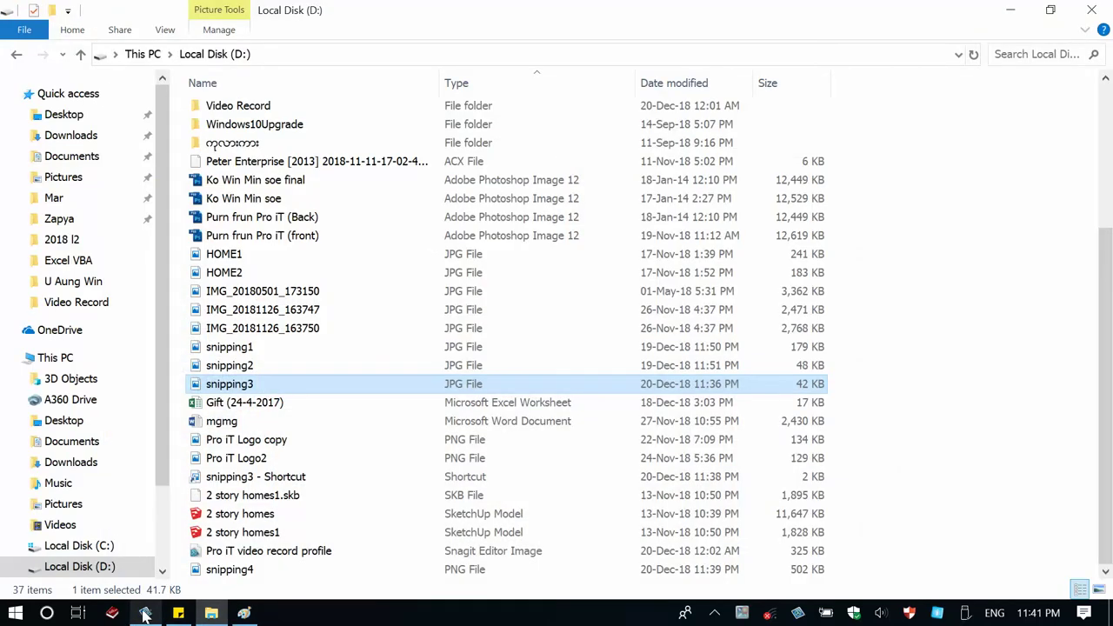